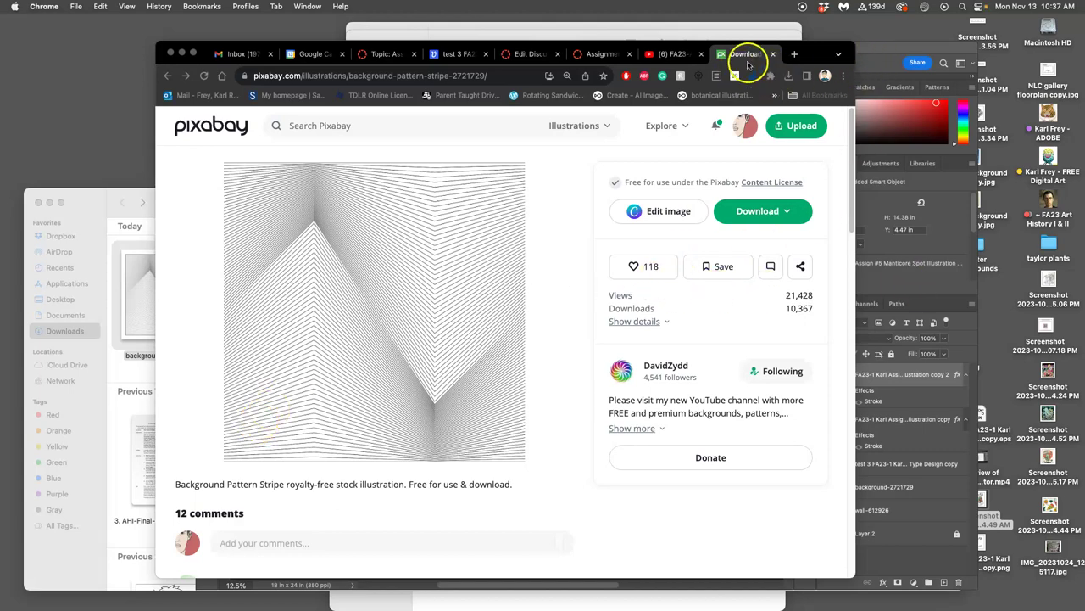
- Return to the poster background search results and move on to page 2
left_click(167, 75)
left_click(167, 75)
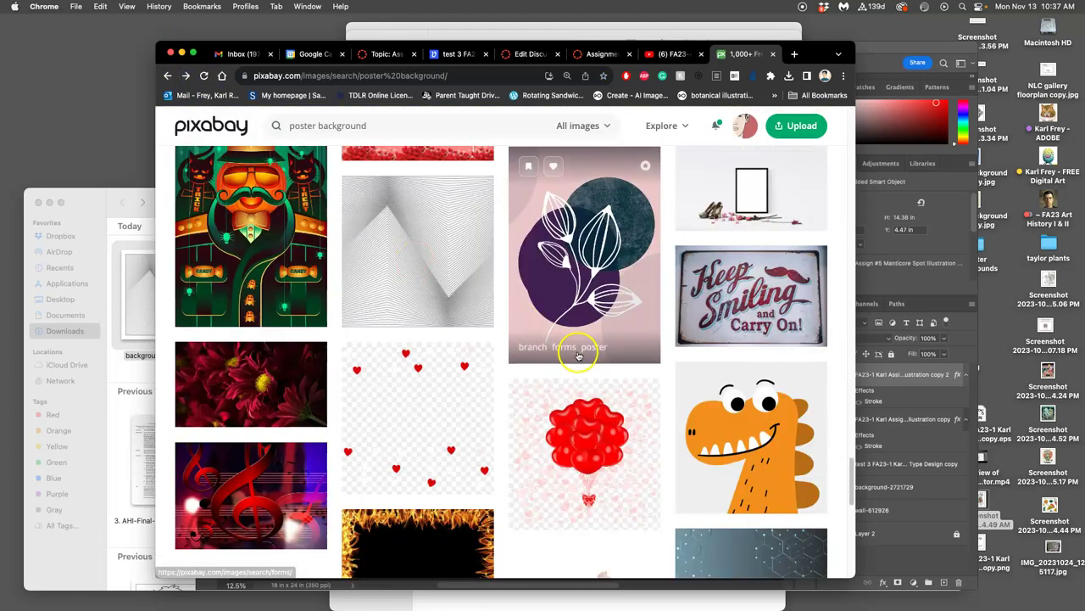
scroll(574, 347, "down", 5)
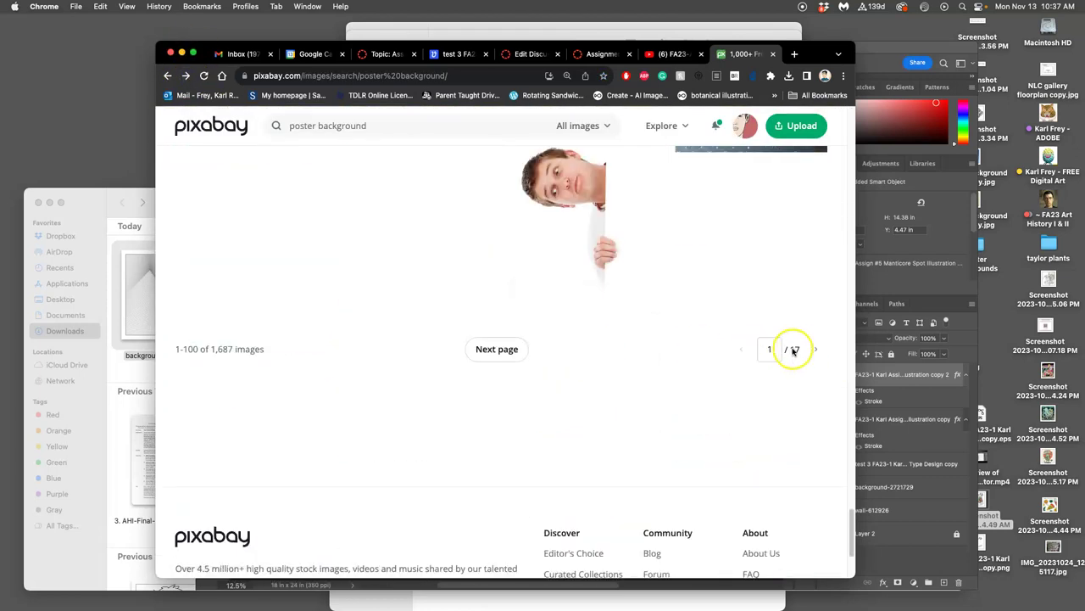
left_click(508, 348)
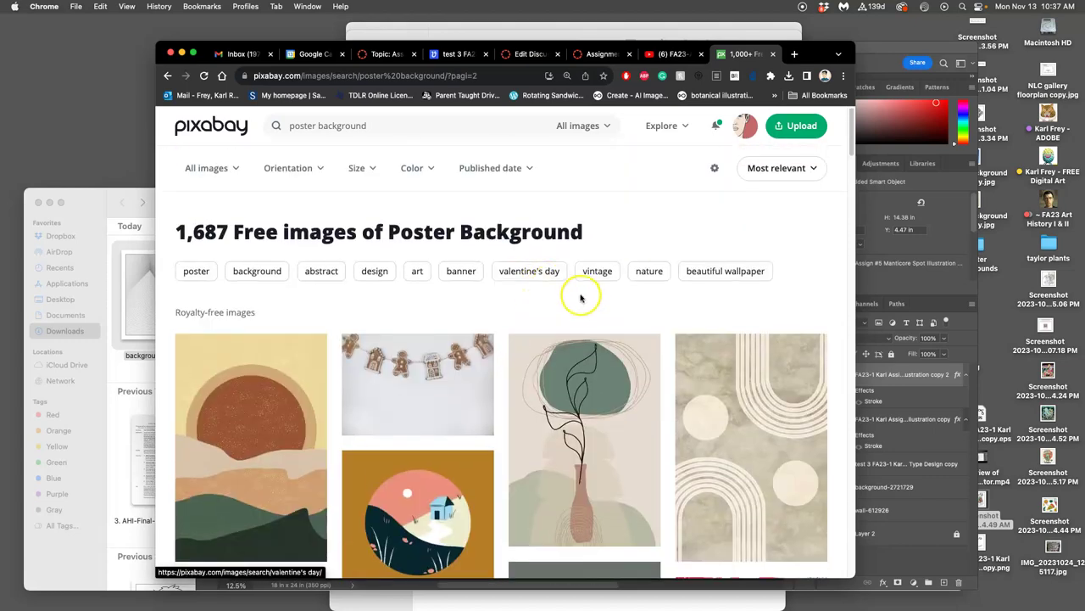
scroll(551, 302, "down", 3)
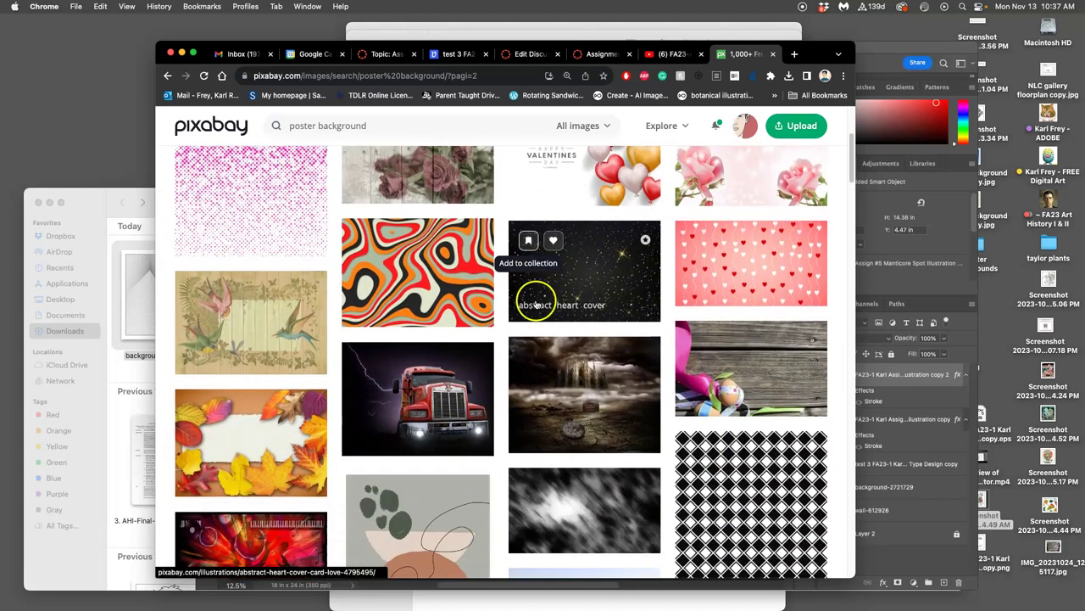
scroll(424, 301, "up", 2)
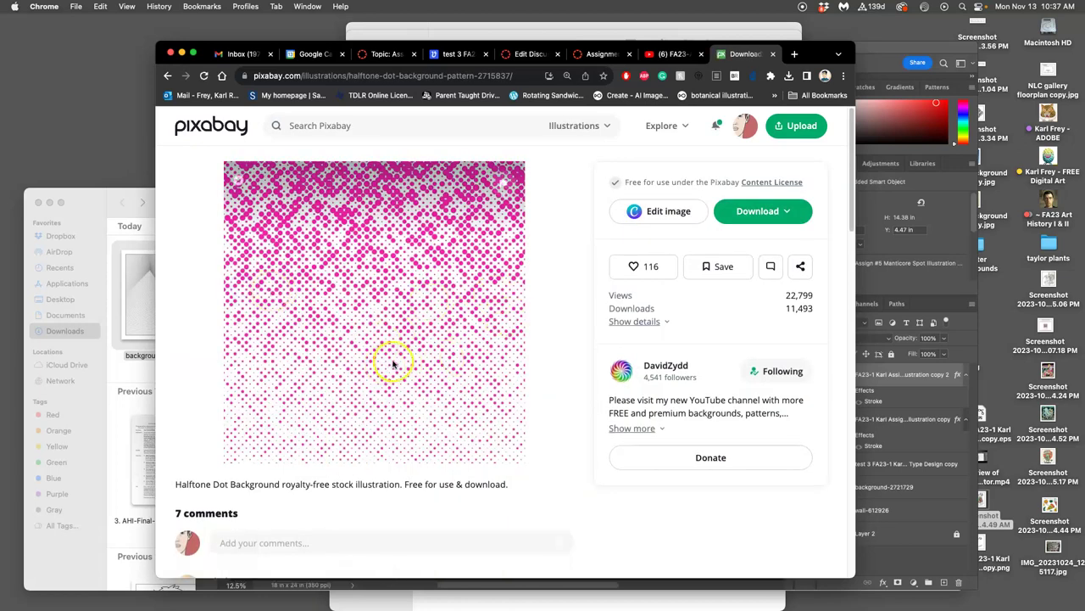
- Download the Halftone Dot Background at 5000×5000 and dismiss the thank-you popup
left_click(785, 212)
left_click(624, 334)
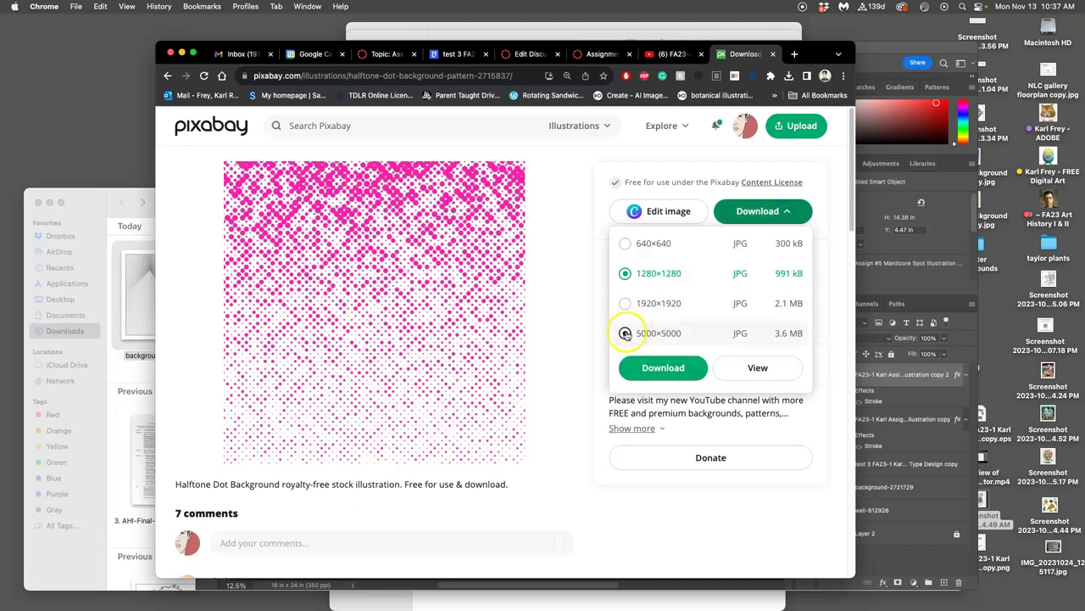
left_click(684, 373)
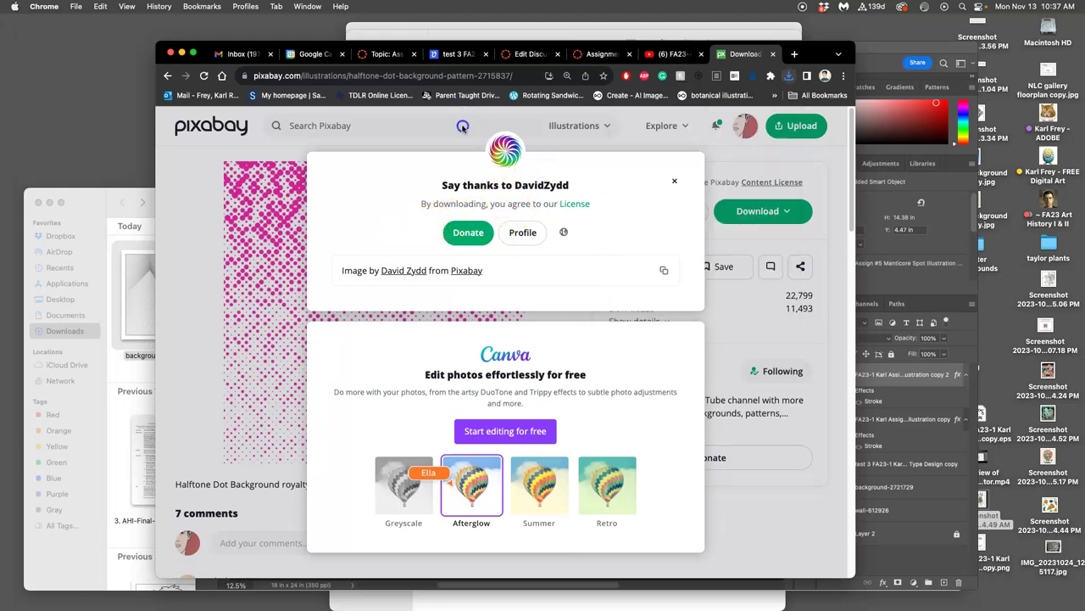
key("Escape")
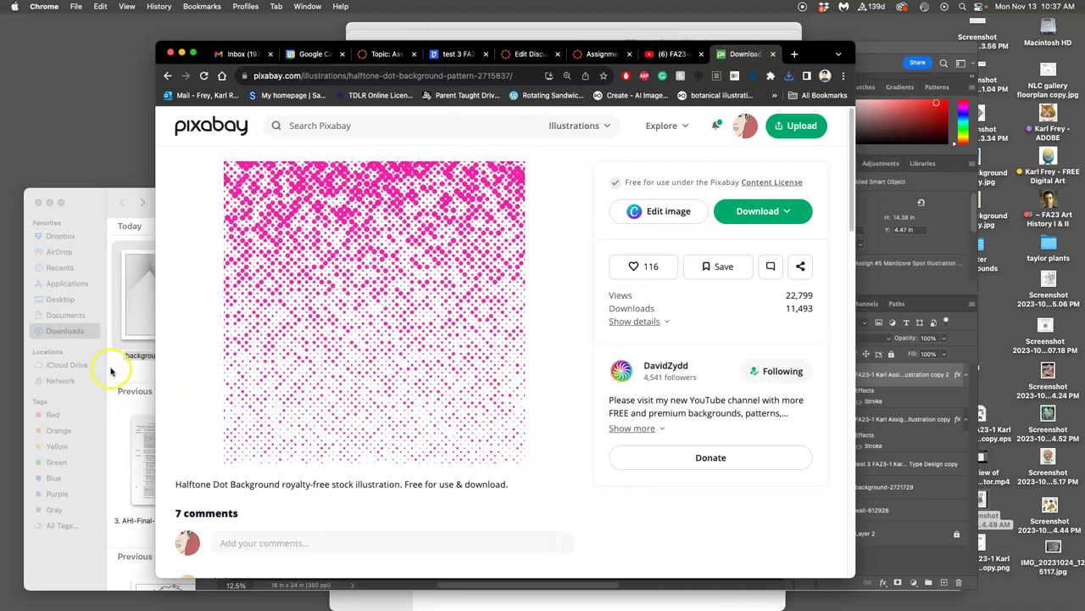
- Drag halftone-2715837.jpg onto the poster and stretch it to the canvas corners
left_click(926, 53)
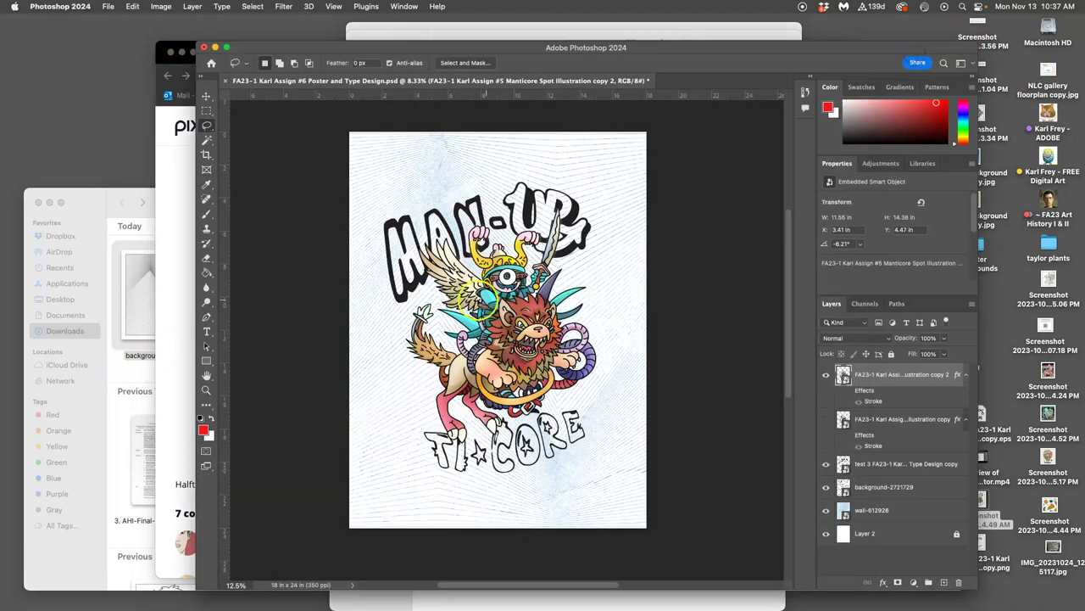
left_click(139, 323)
left_click_drag(297, 273, 434, 158)
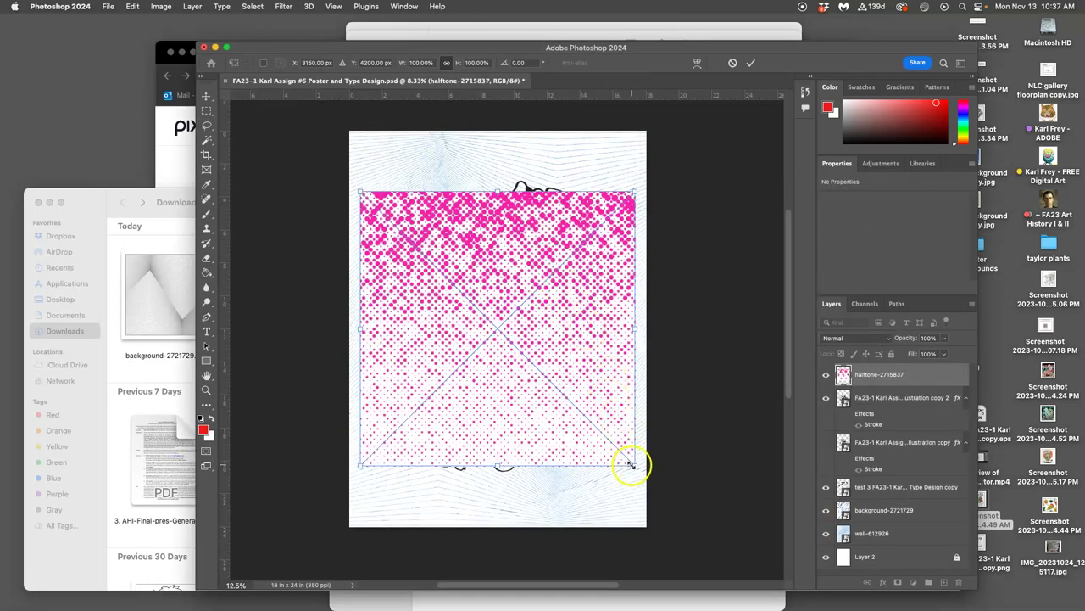
left_click_drag(633, 465, 647, 526)
left_click_drag(362, 194, 349, 131)
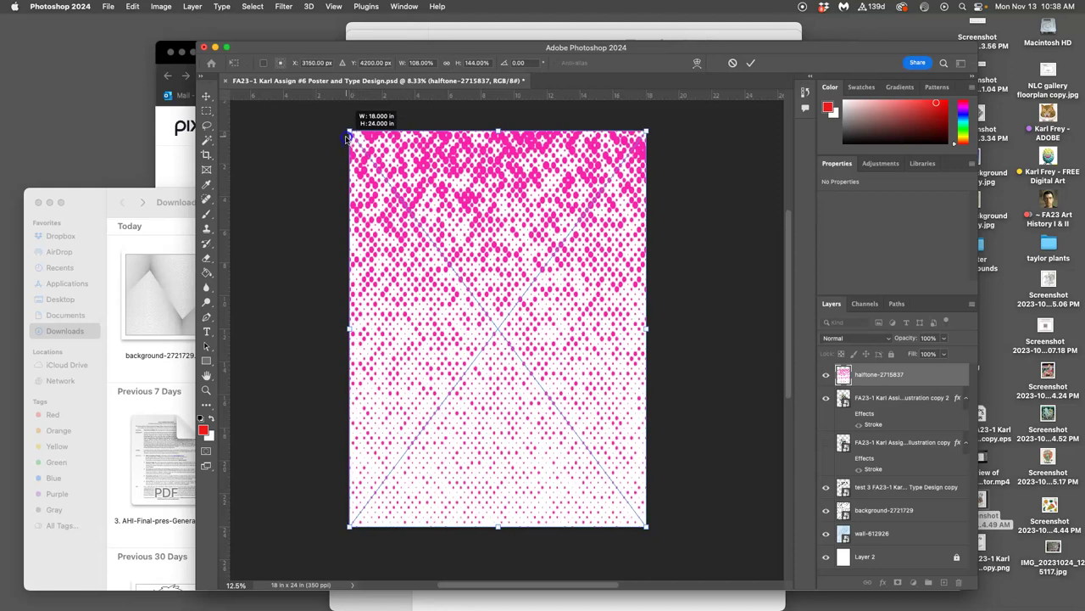
- Flip the halftone horizontally and move it below both illustration layers
right_click(492, 218)
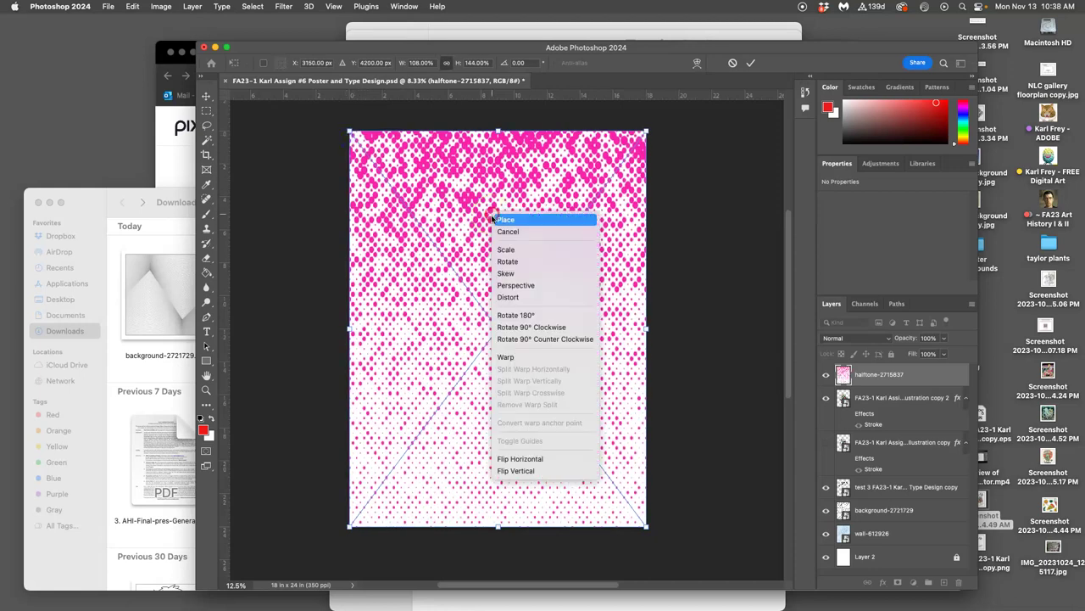
left_click(526, 458)
left_click_drag(915, 377, 903, 469)
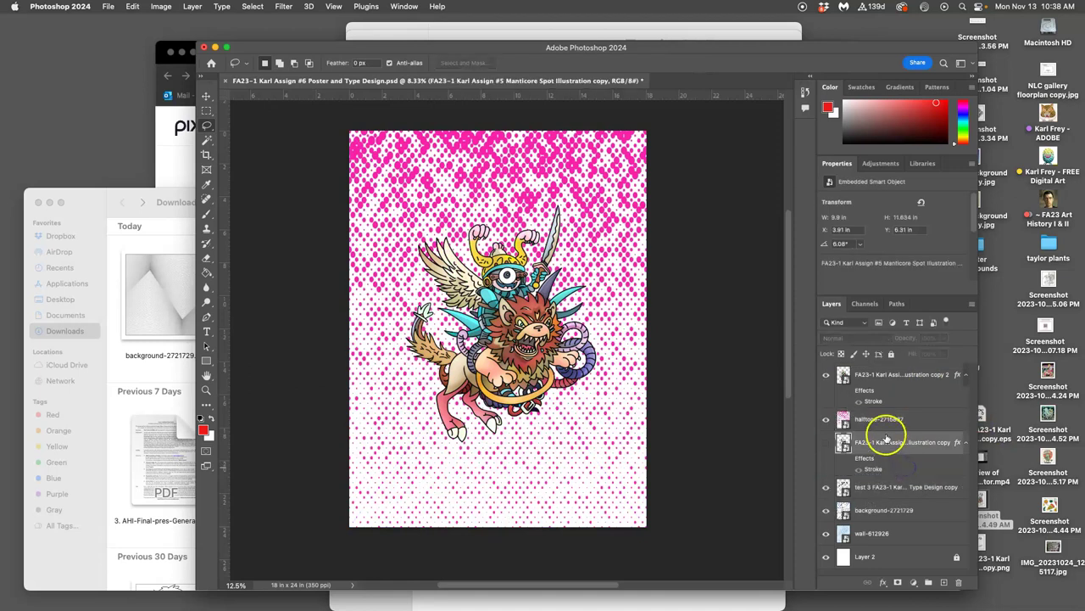
left_click_drag(904, 424, 901, 463)
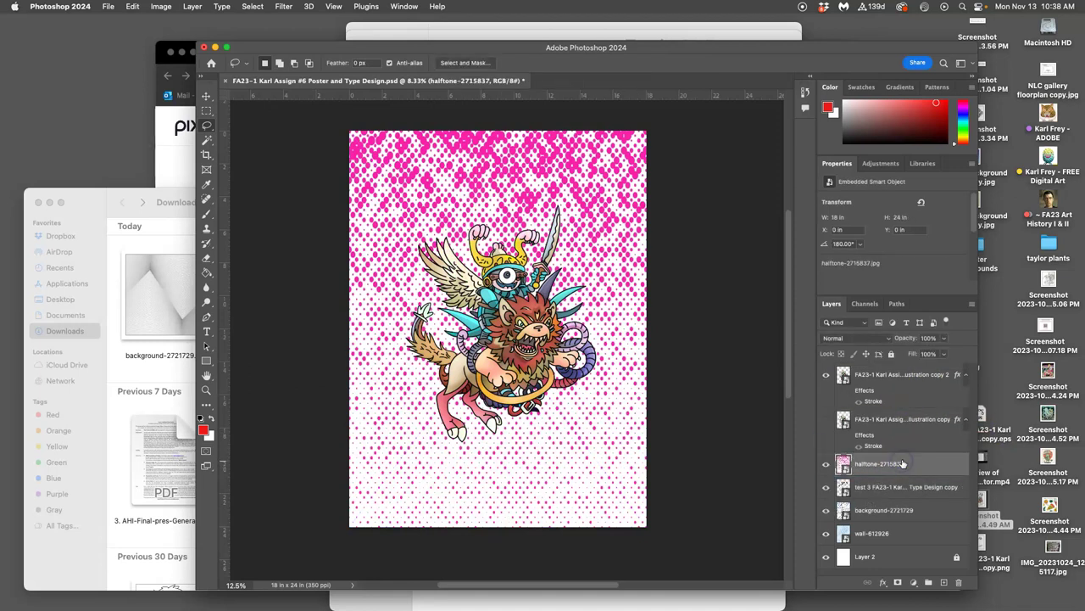
- Hide the duplicate illustration, move the halftone below the lettering layers, and set Vivid Light
left_click(826, 419)
left_click_drag(873, 465, 862, 510)
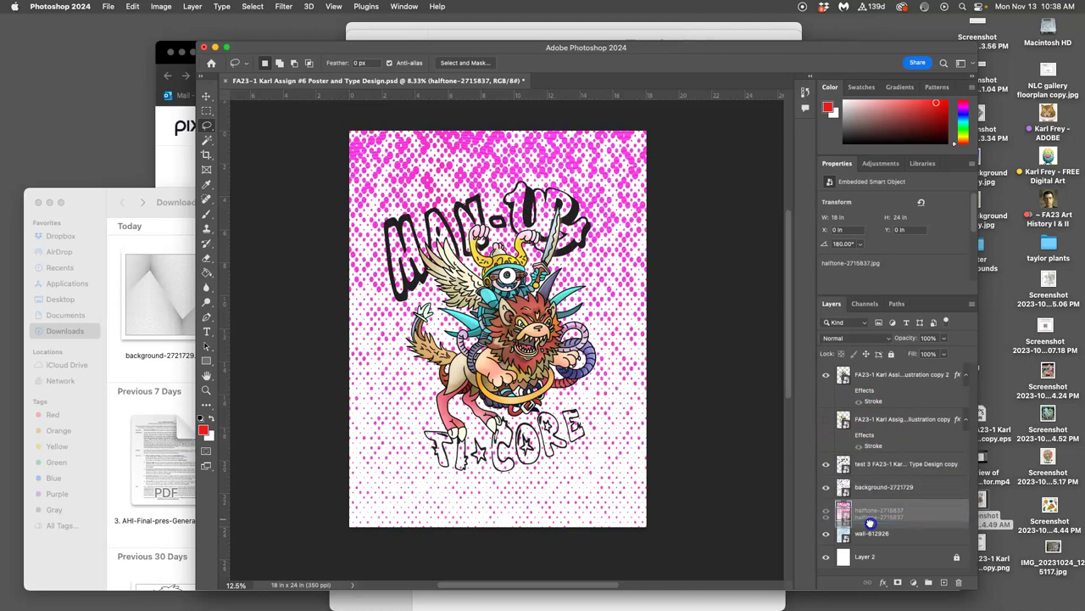
left_click(848, 339)
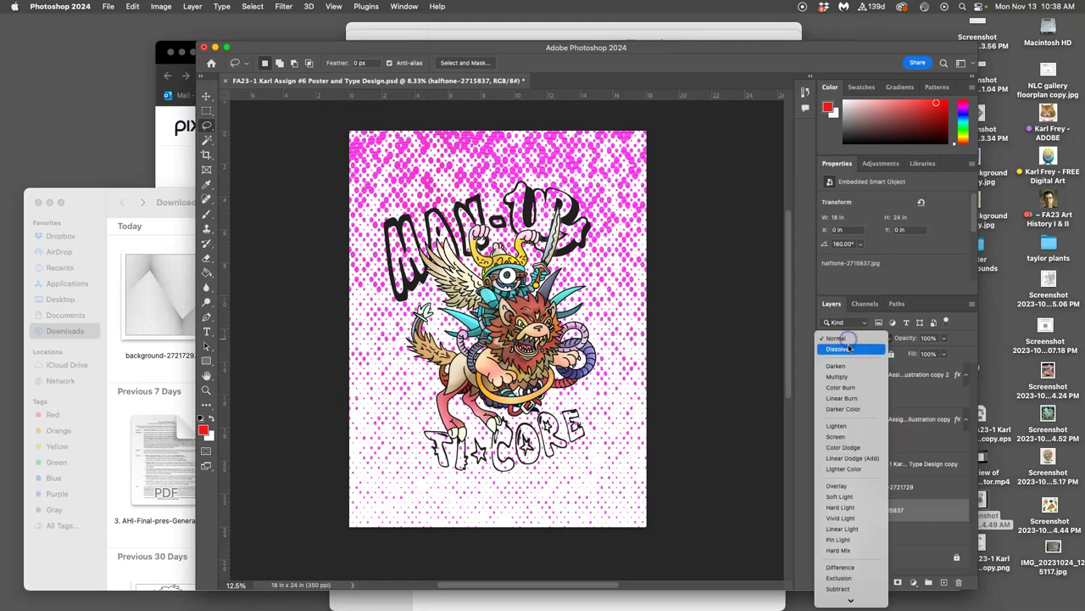
left_click(842, 517)
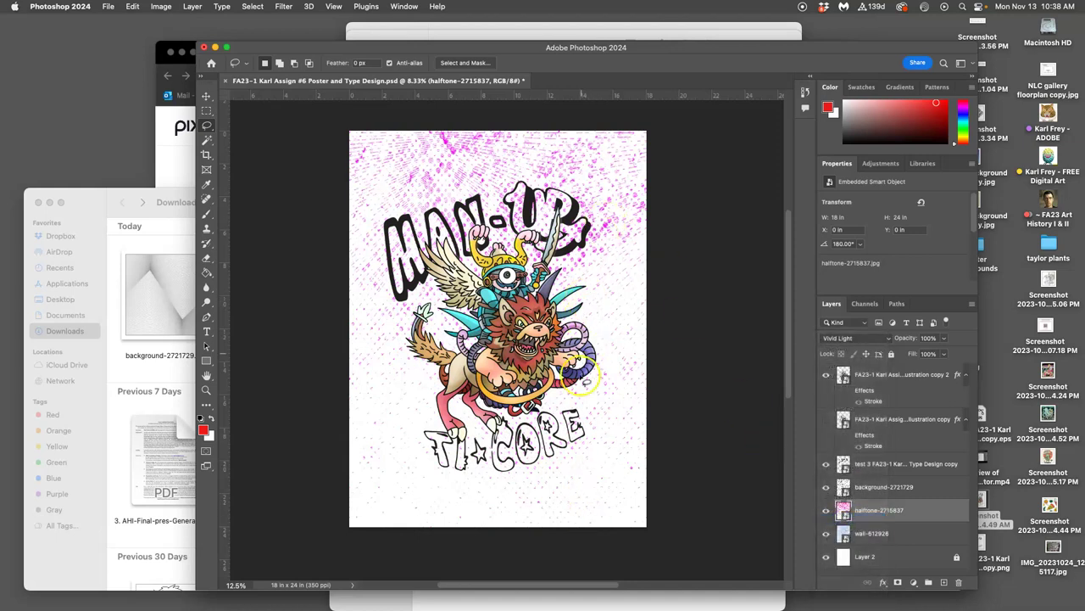
- Flip the halftone layer vertically with Free Transform
key("super+t")
right_click(604, 324)
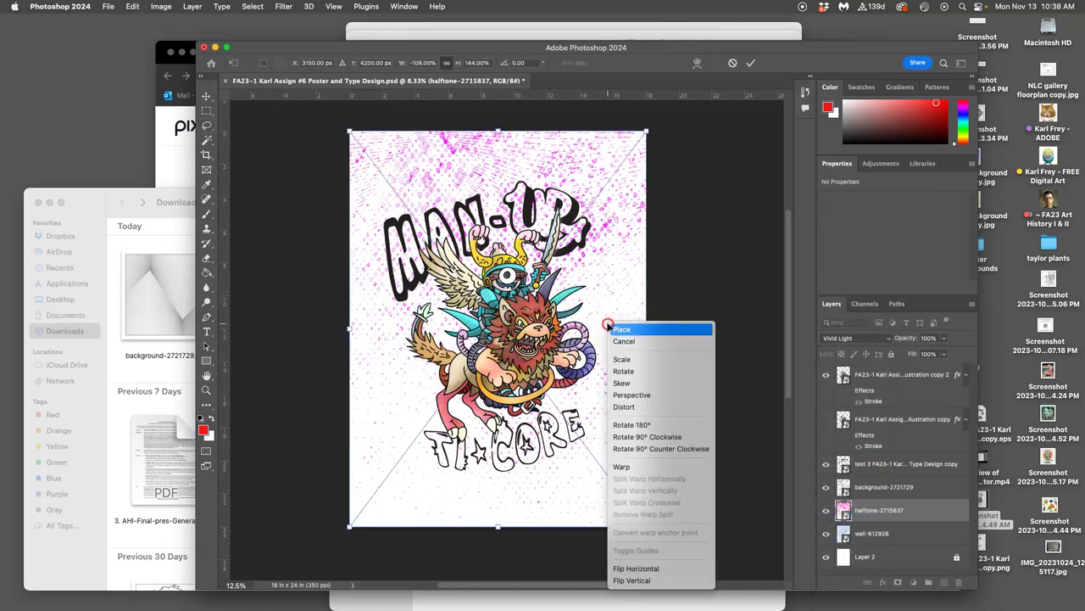
left_click(644, 580)
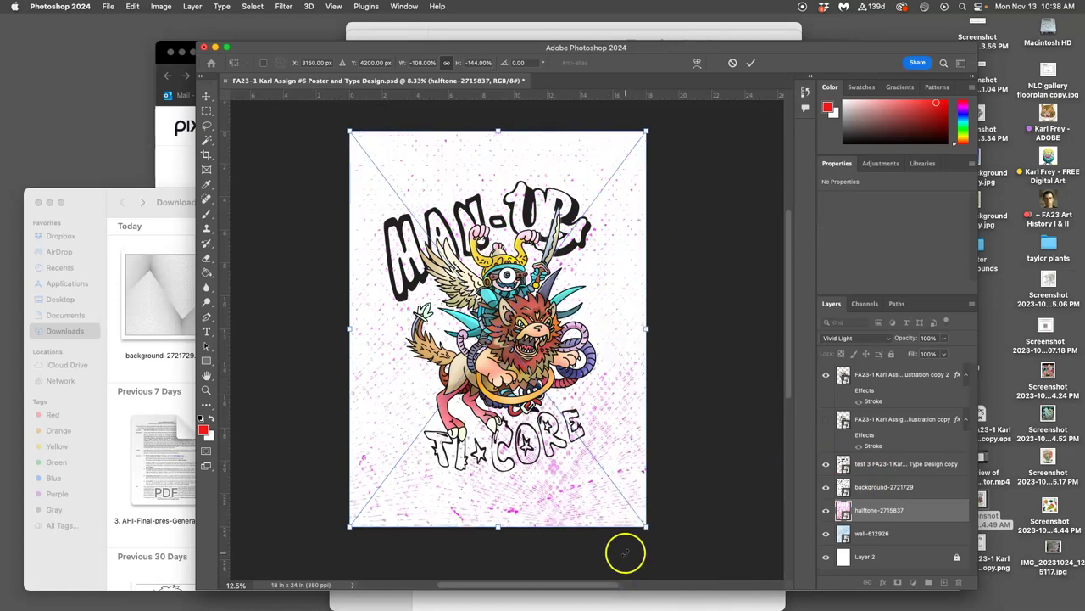
- Lower the halftone layer's opacity to 65%, checking the texture near TI-CORE
key("super+equal")
key("super+equal")
key("super+equal")
scroll(657, 543, "down", 10)
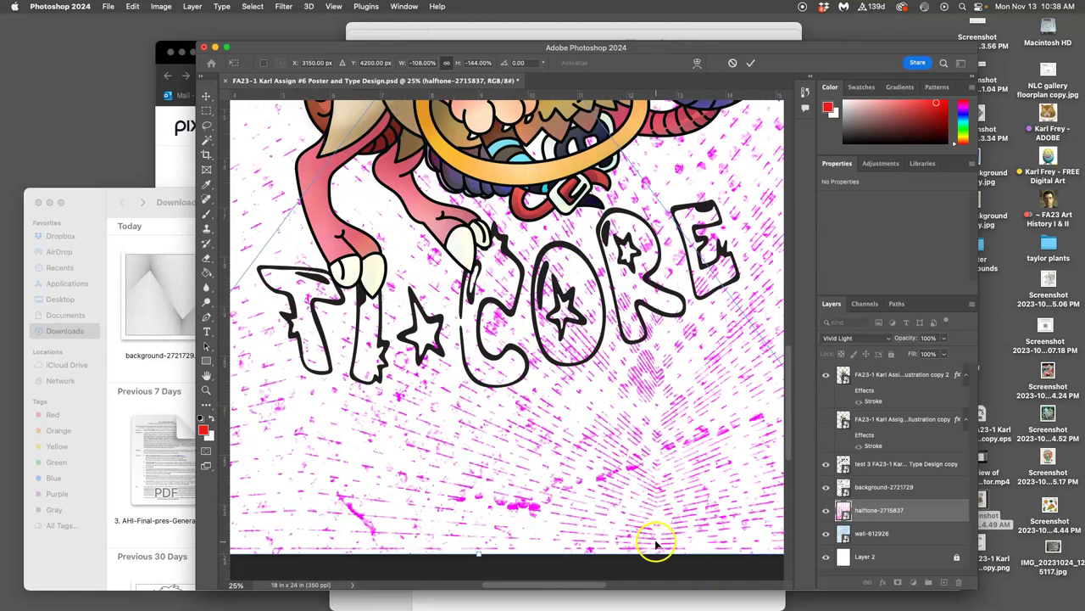
scroll(555, 513, "left", 5)
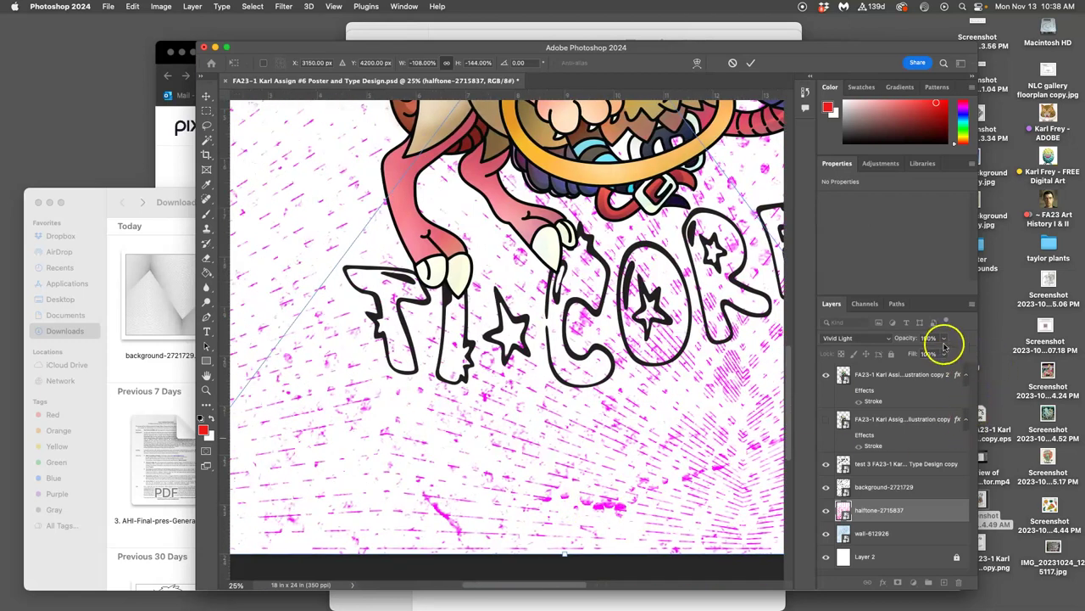
left_click(944, 338)
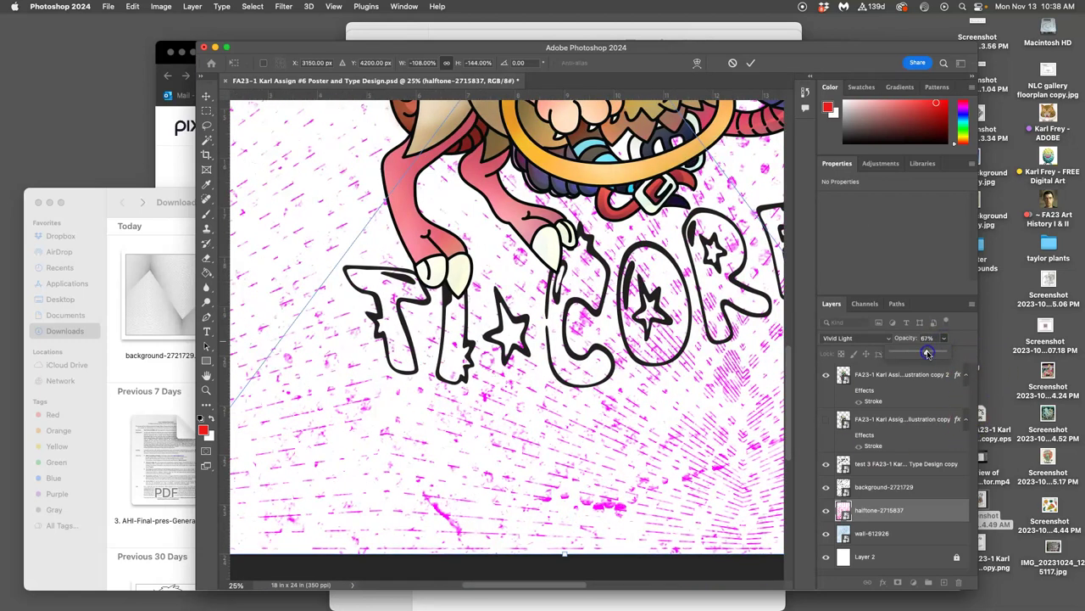
left_click_drag(928, 353, 929, 354)
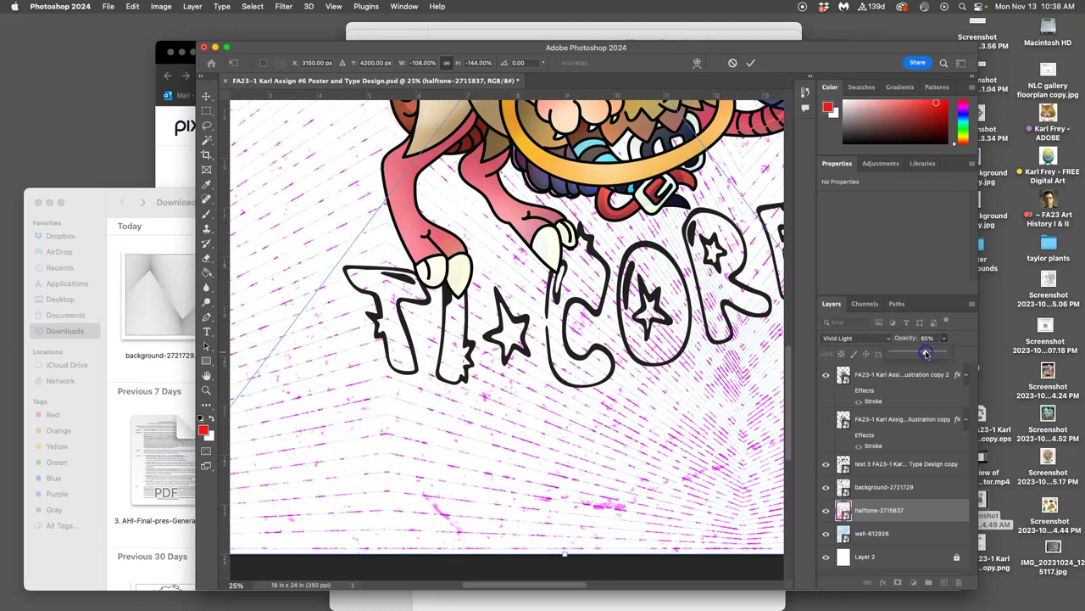
left_click(825, 539)
- Commit the halftone flip and adjust the wall-612926 layer's opacity
left_click(825, 536)
left_click(872, 536)
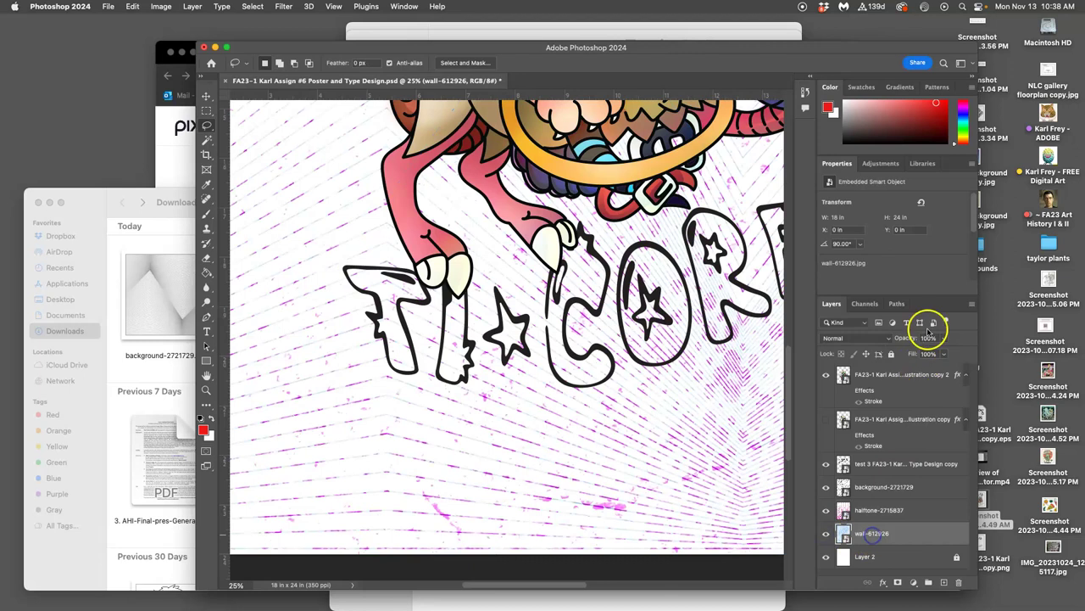
mouse_move(930, 352)
left_mouse_down()
mouse_move(918, 353)
mouse_move(940, 353)
left_mouse_up()
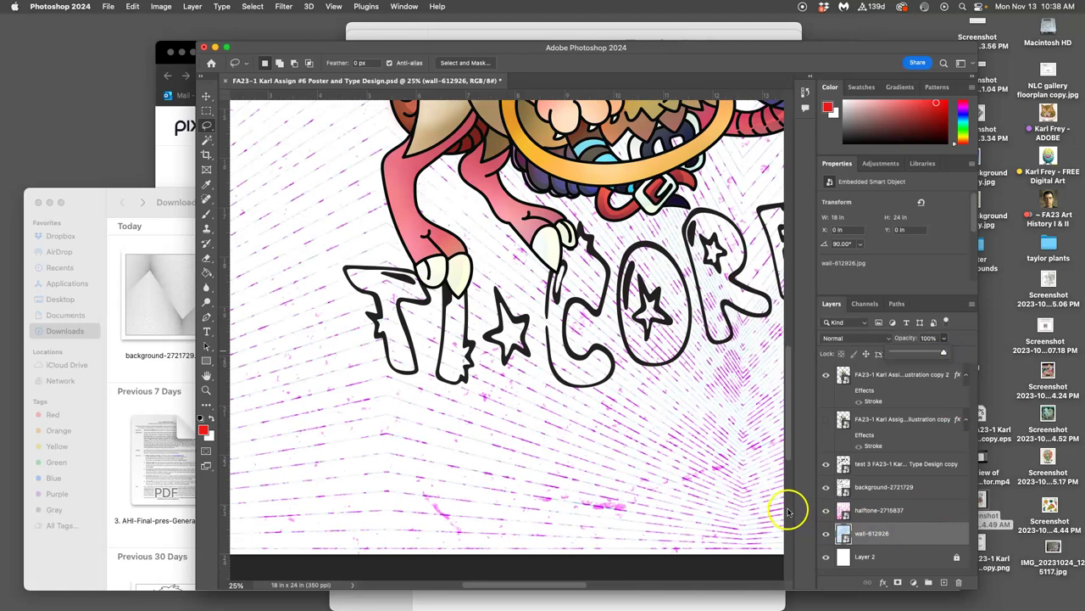
- Fade the background-2721729 line-pattern layer to 85% opacity
left_click(873, 486)
left_click(944, 338)
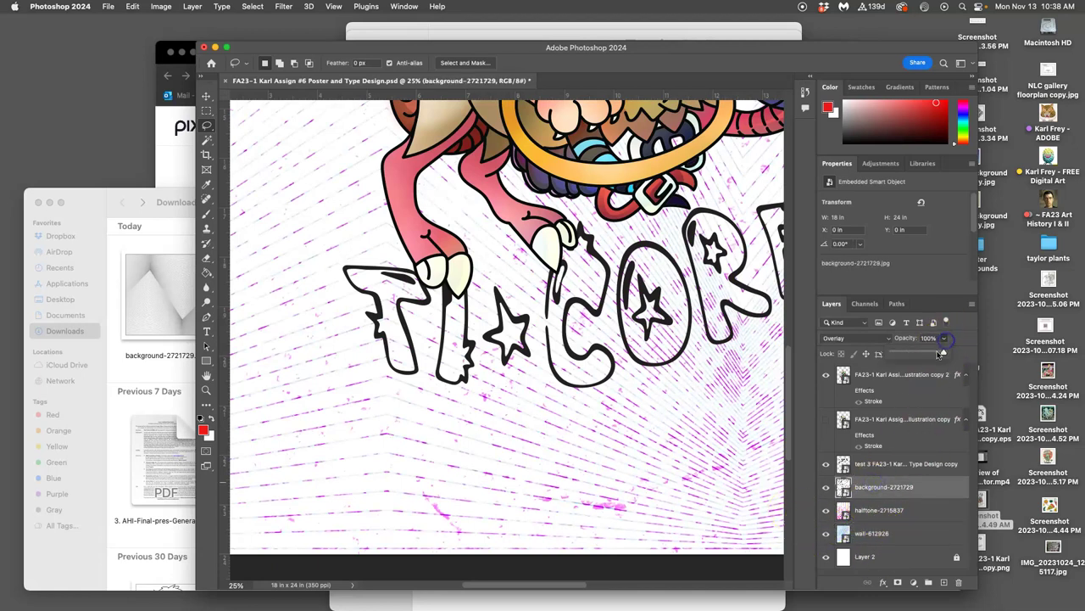
left_click_drag(943, 354, 927, 355)
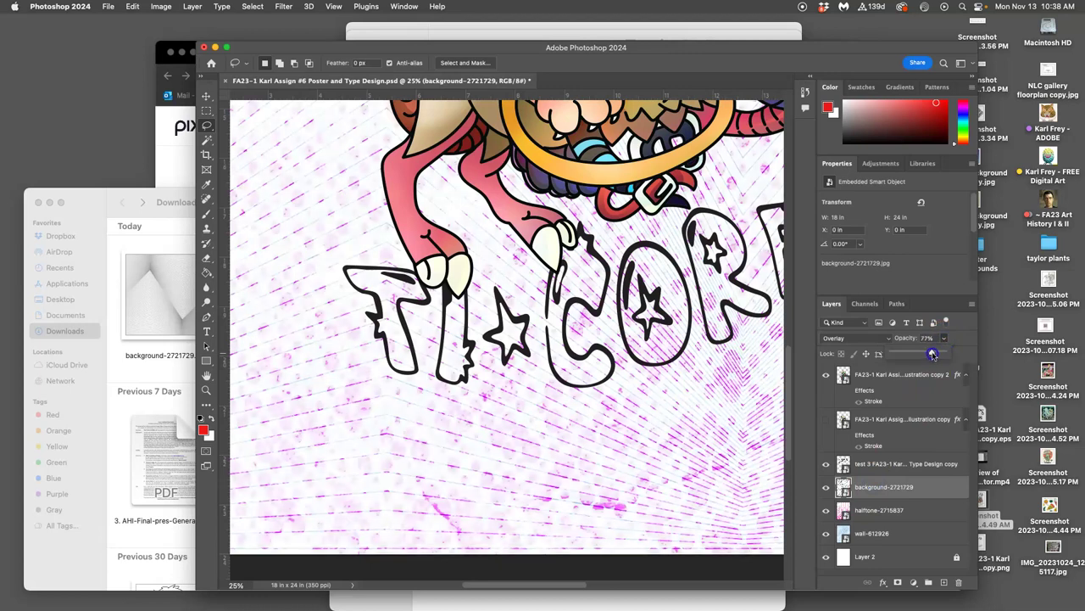
scroll(695, 426, "down", 3)
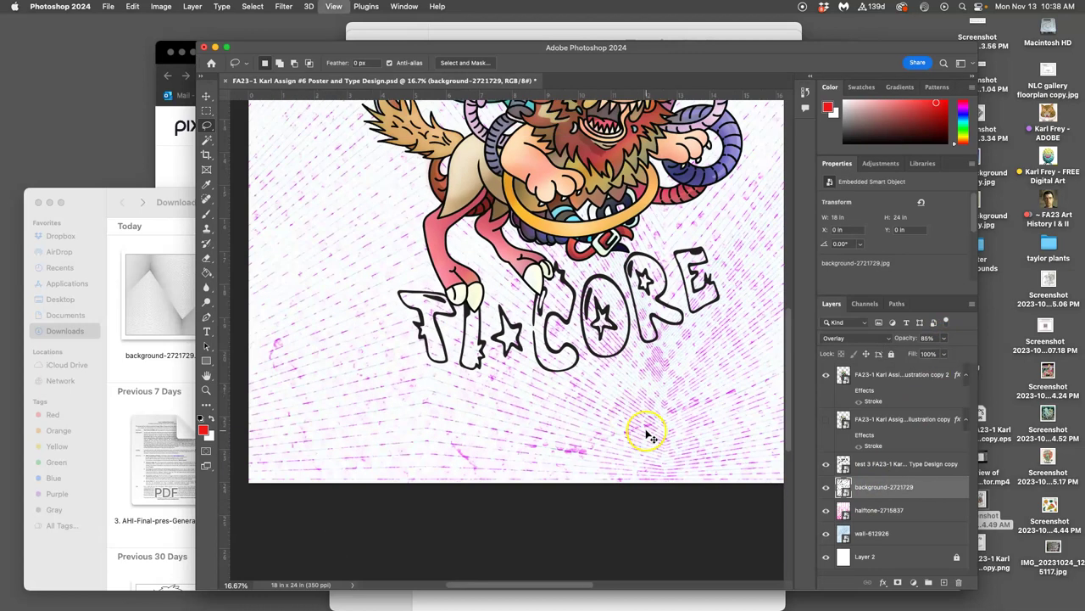
scroll(659, 431, "up", 5)
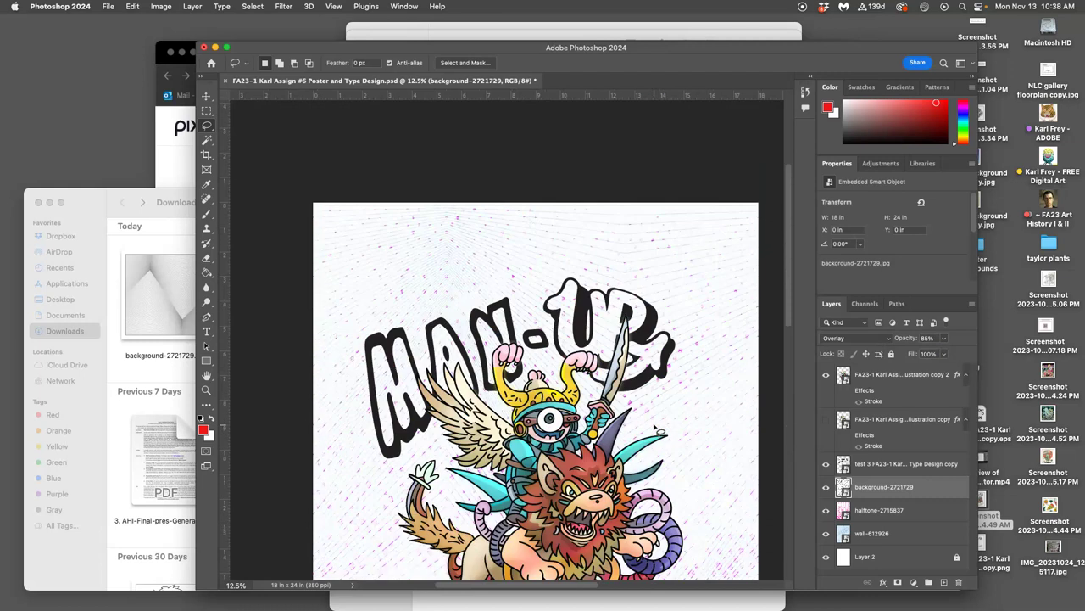
scroll(657, 428, "down", 1)
scroll(658, 430, "down", 2)
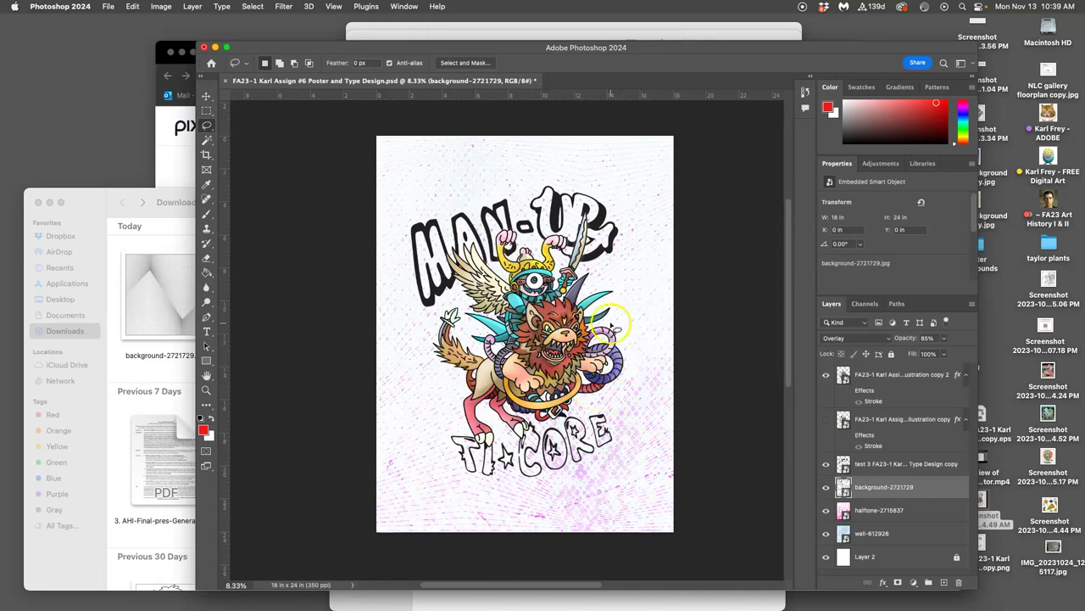
- Open Finder's Poster Backgrounds folder and drag the blue watercolour image onto the poster
left_click_drag(906, 46, 840, 60)
double_click(977, 247)
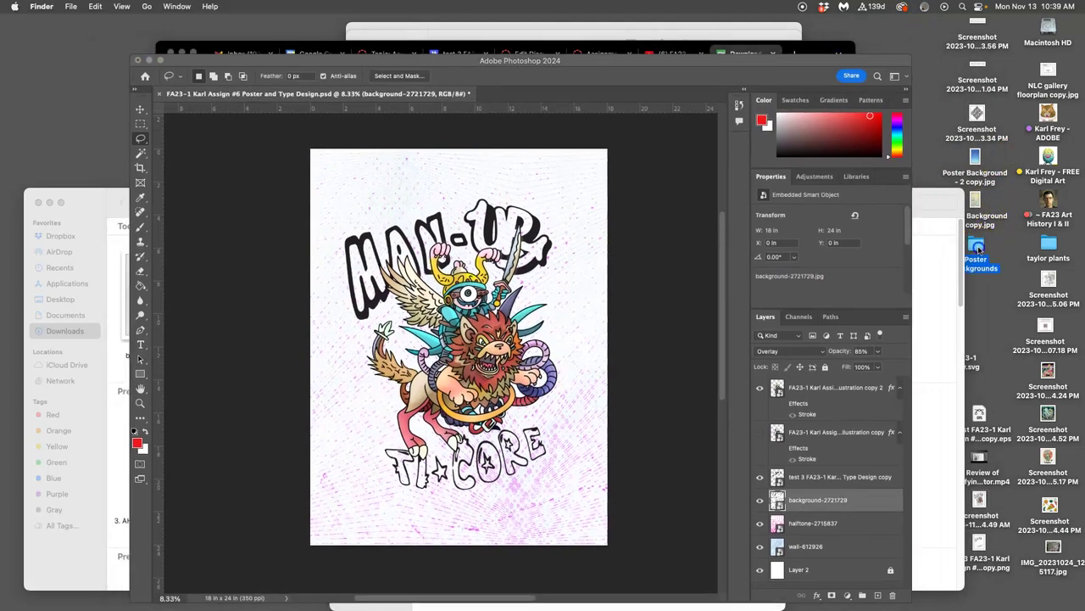
scroll(377, 371, "down", 2)
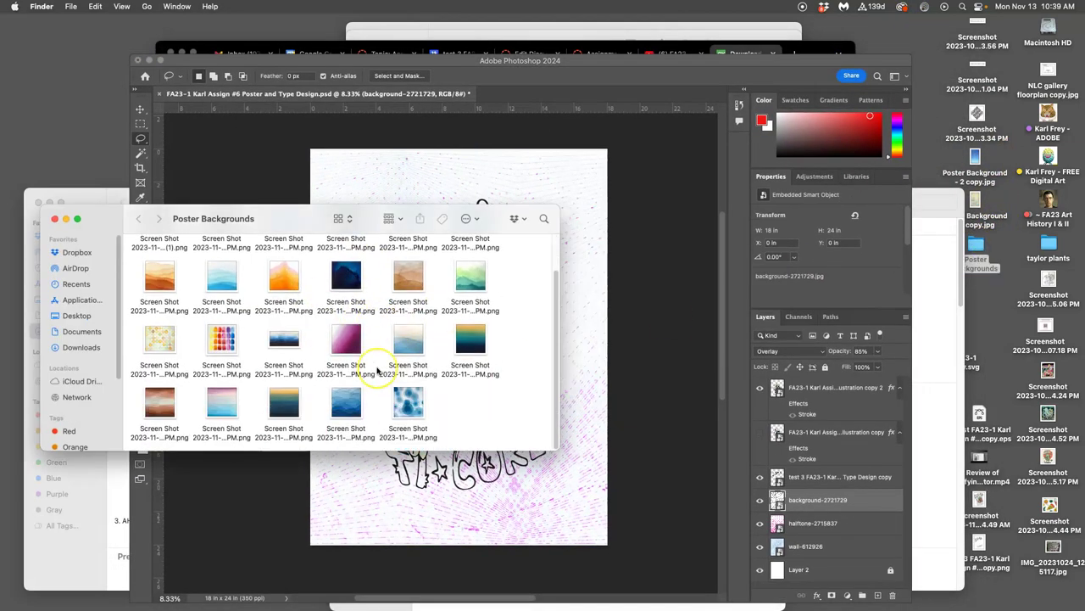
scroll(378, 370, "up", 2)
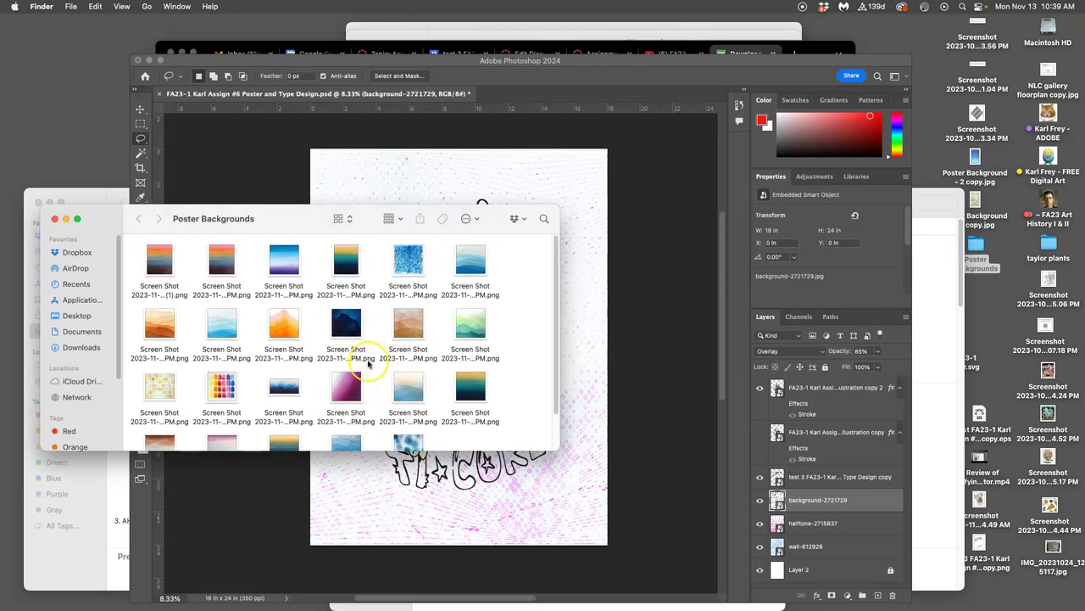
left_click_drag(284, 258, 607, 150)
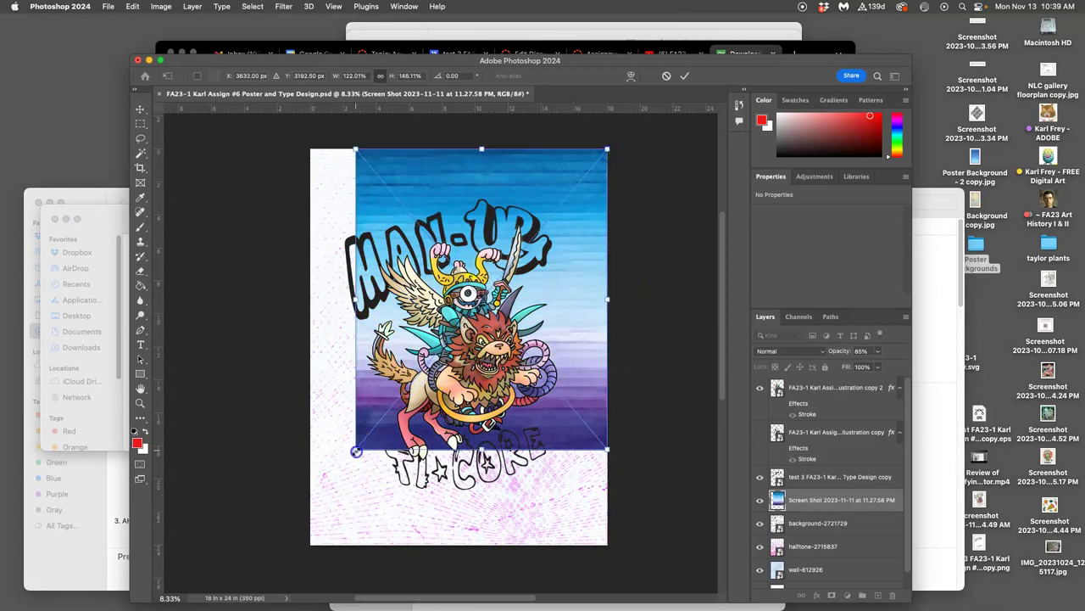
- Stretch the blue watercolour image to cover the whole poster and confirm the size
left_click_drag(357, 451, 308, 545)
key("Return")
key("l")
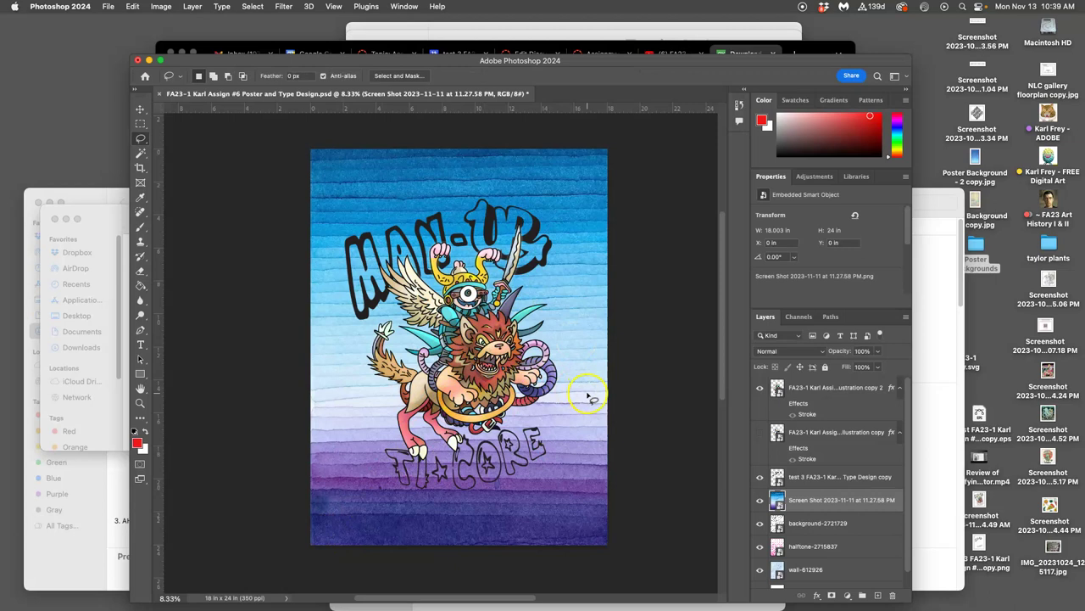
key("super+equal")
key("super+equal")
key("super+equal")
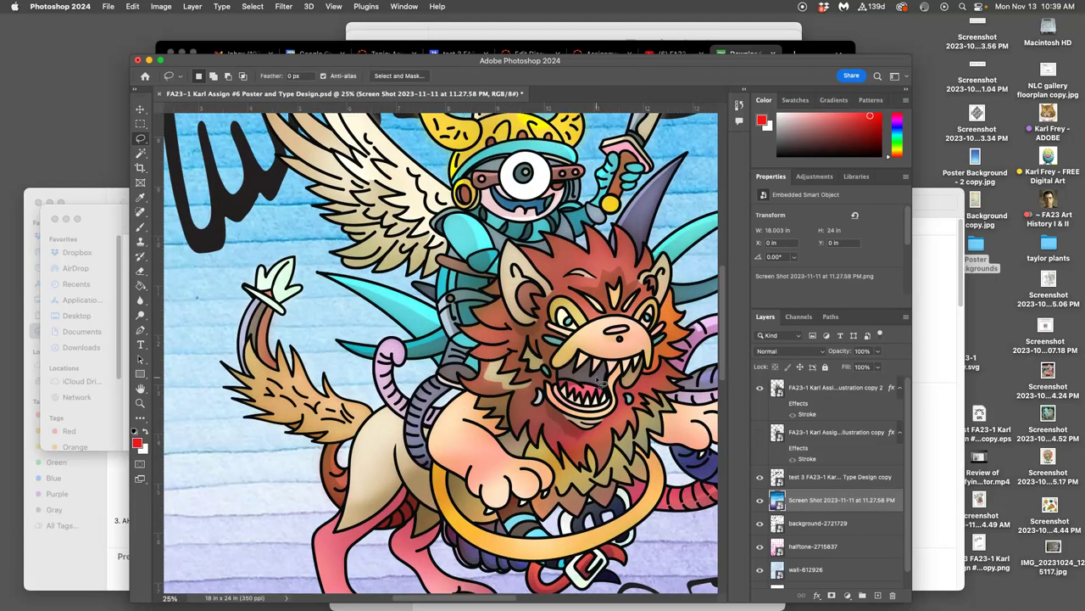
scroll(424, 388, "left", 5)
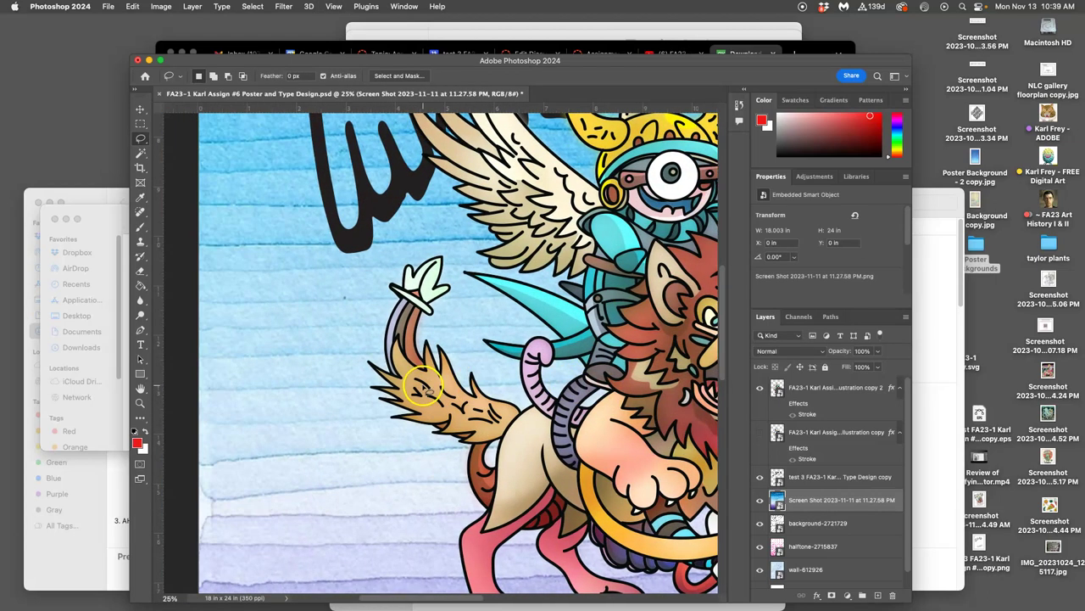
scroll(424, 388, "down", 4)
key("super+minus")
key("super+minus")
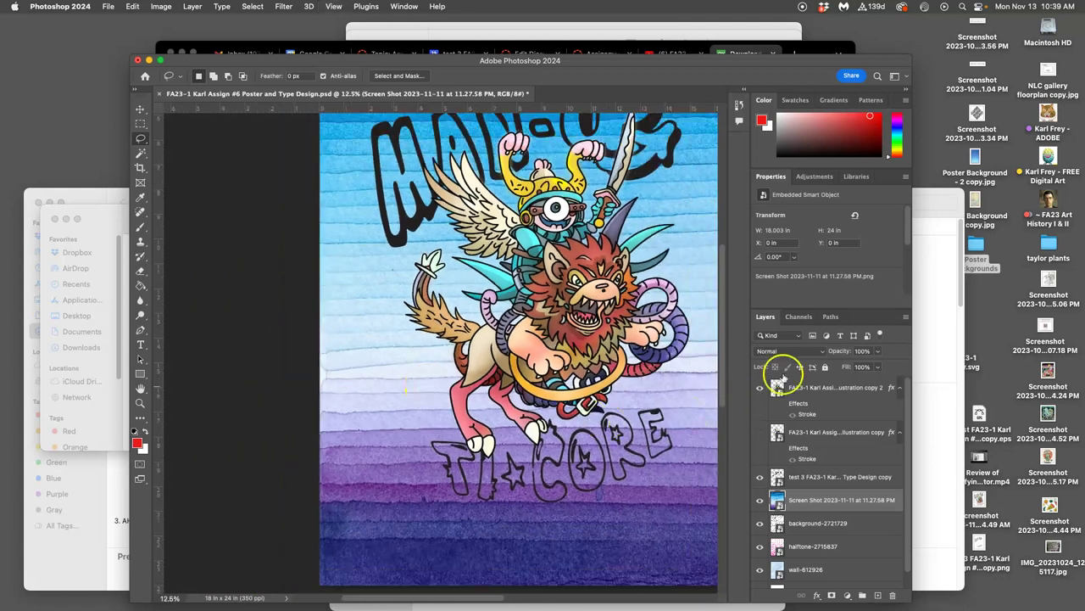
- Blend the watercolour layer in Linear Burn and move it two steps down, below the halftone
left_click(810, 351)
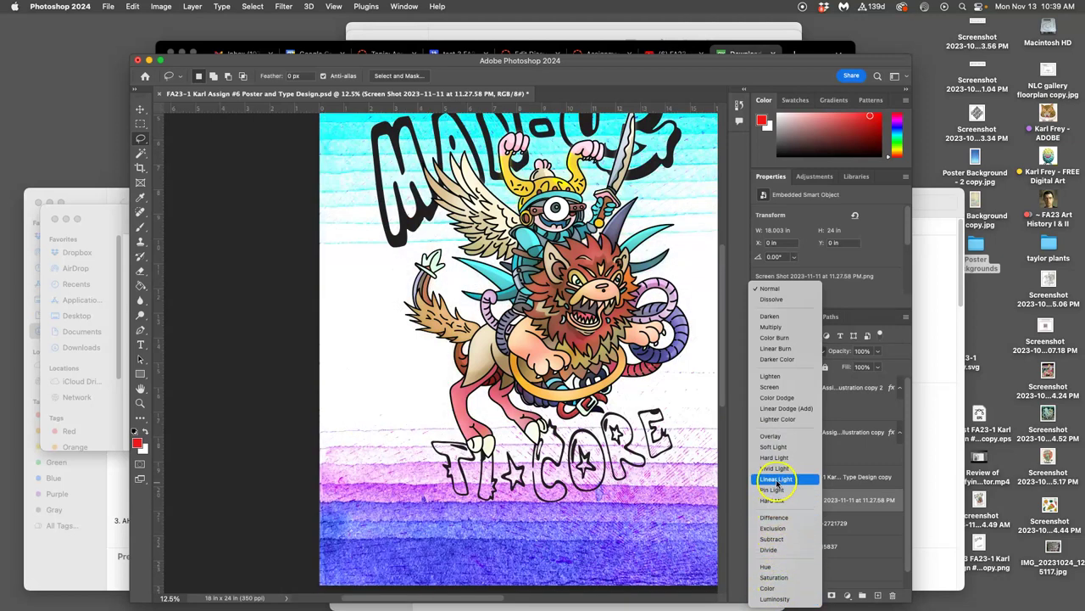
left_click(801, 349)
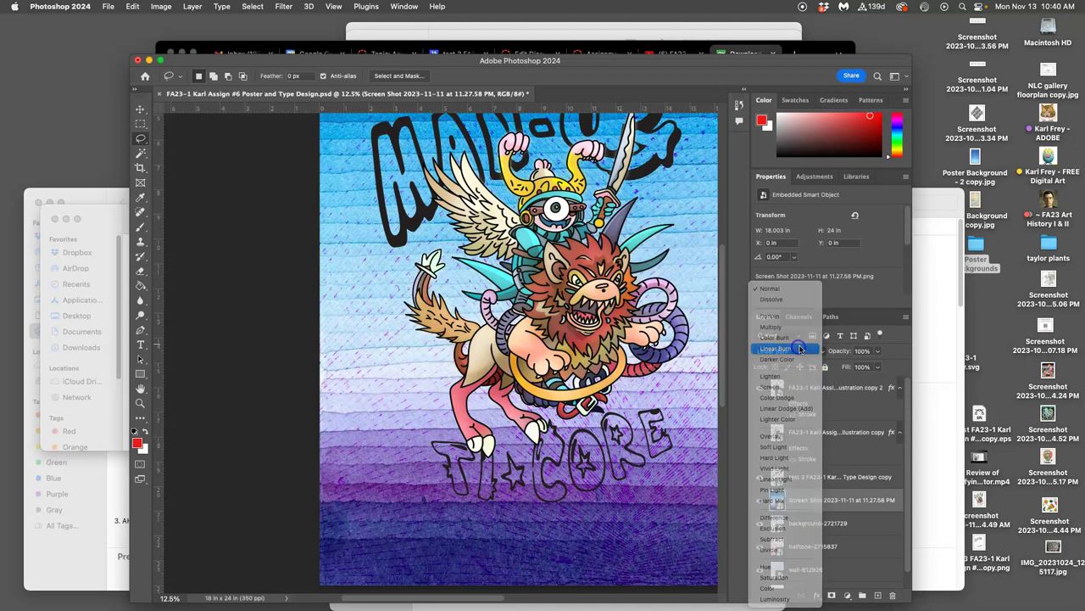
key("super+minus")
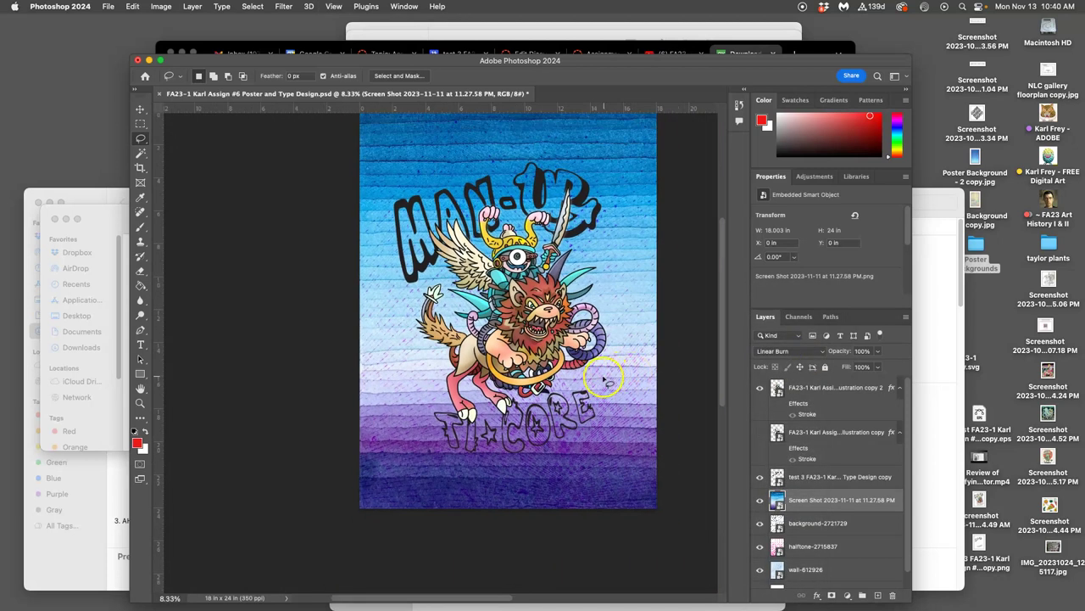
scroll(604, 381, "up", 2)
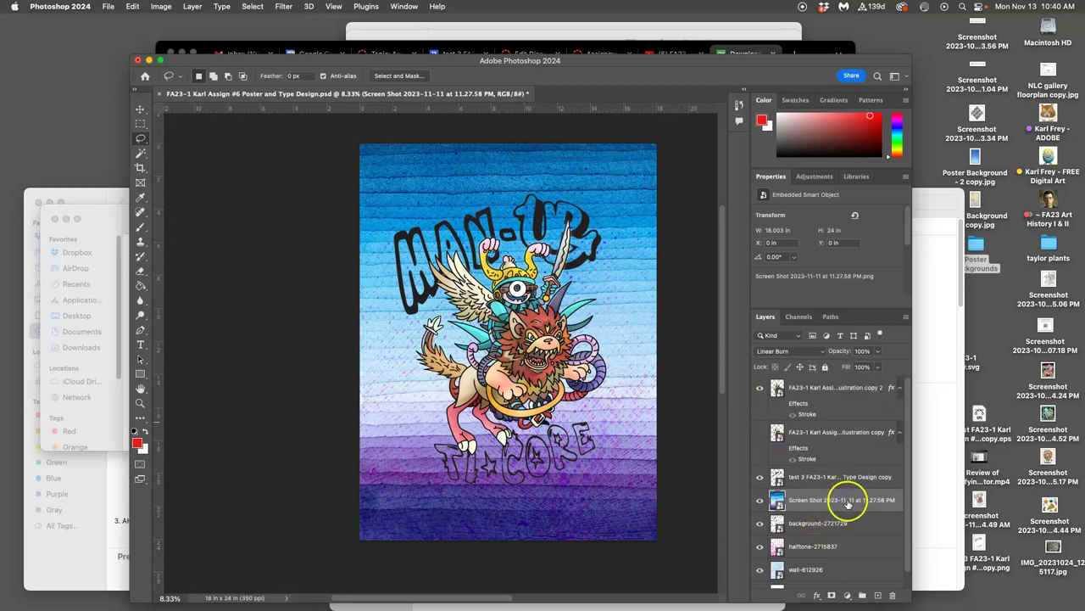
key("super+bracketleft")
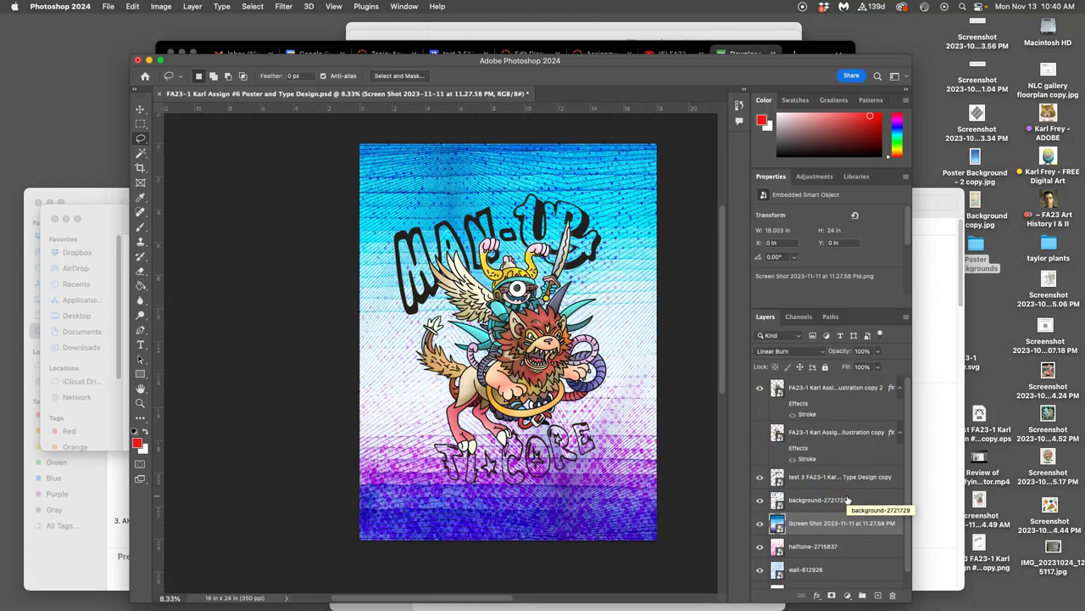
key("super+bracketleft")
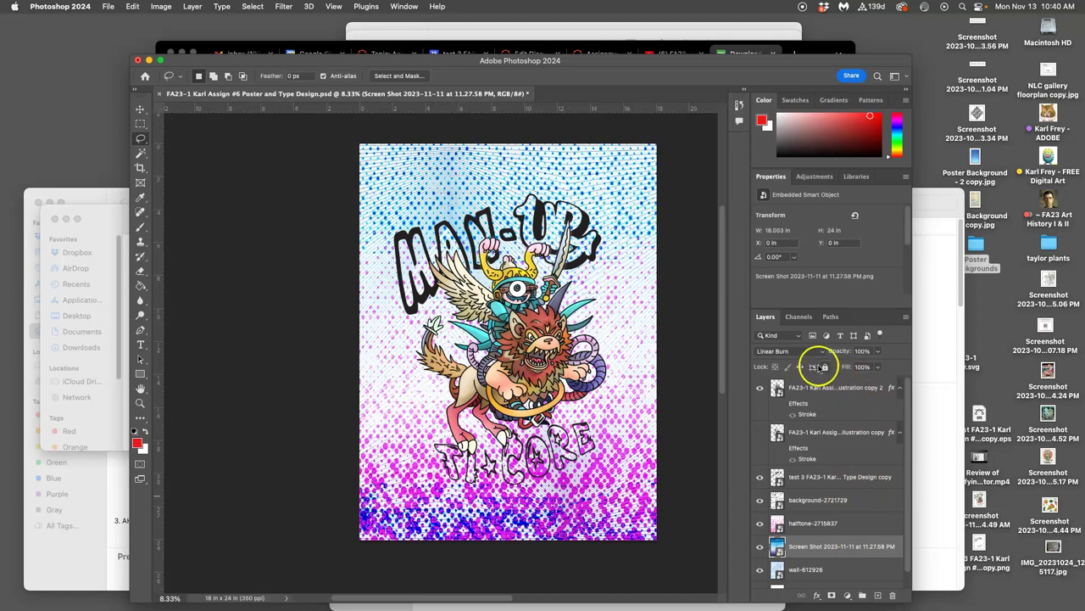
- Rasterize the watercolour copy layer and hide the original watercolour layer
right_click(814, 548)
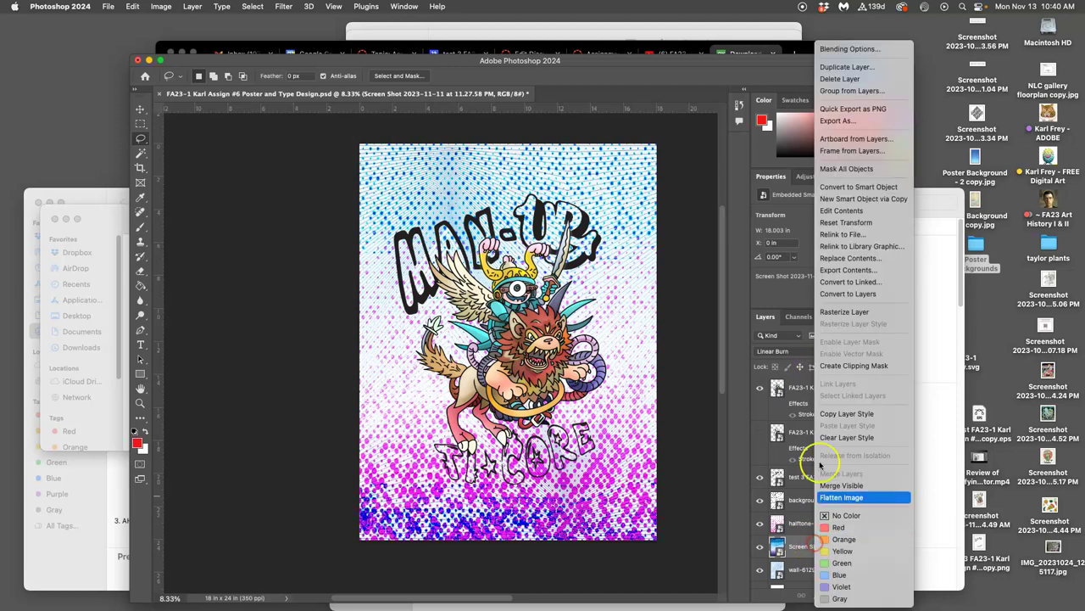
left_click(859, 314)
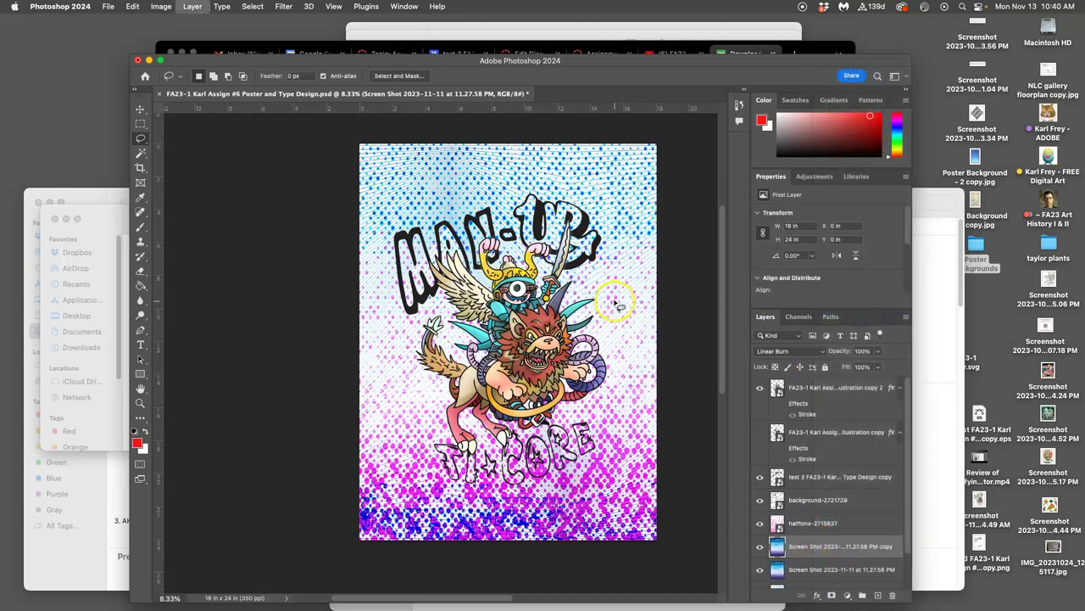
left_click(760, 570)
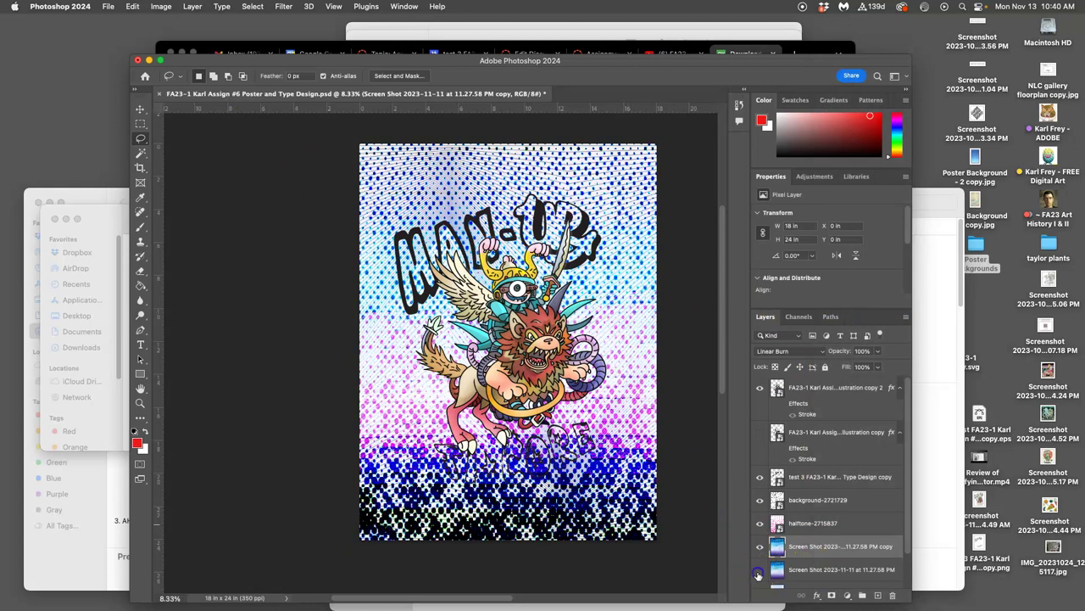
left_click(172, 10)
- Apply Hue/Saturation to the watercolour copy: Hue -41, Saturation -4, Lightness -15
mouse_move(182, 38)
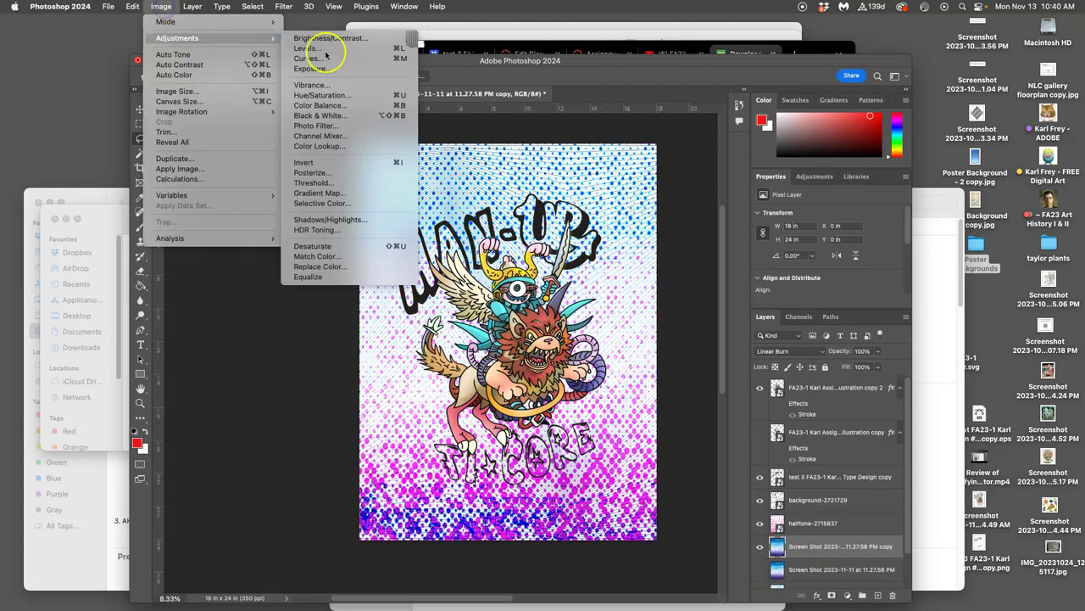
left_click(332, 96)
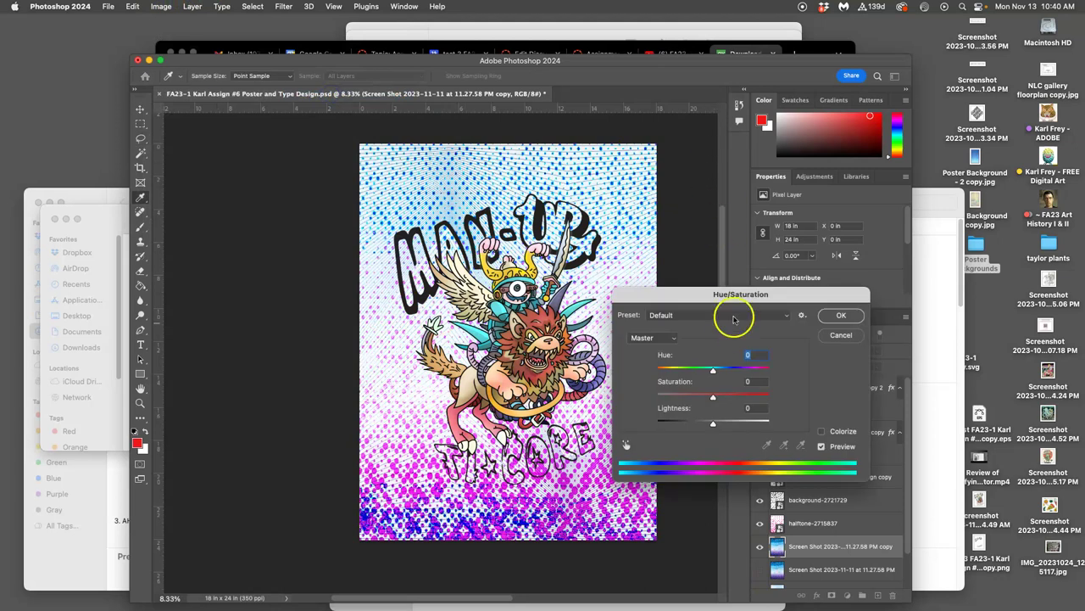
left_click_drag(734, 312, 771, 197)
left_click_drag(753, 272, 793, 274)
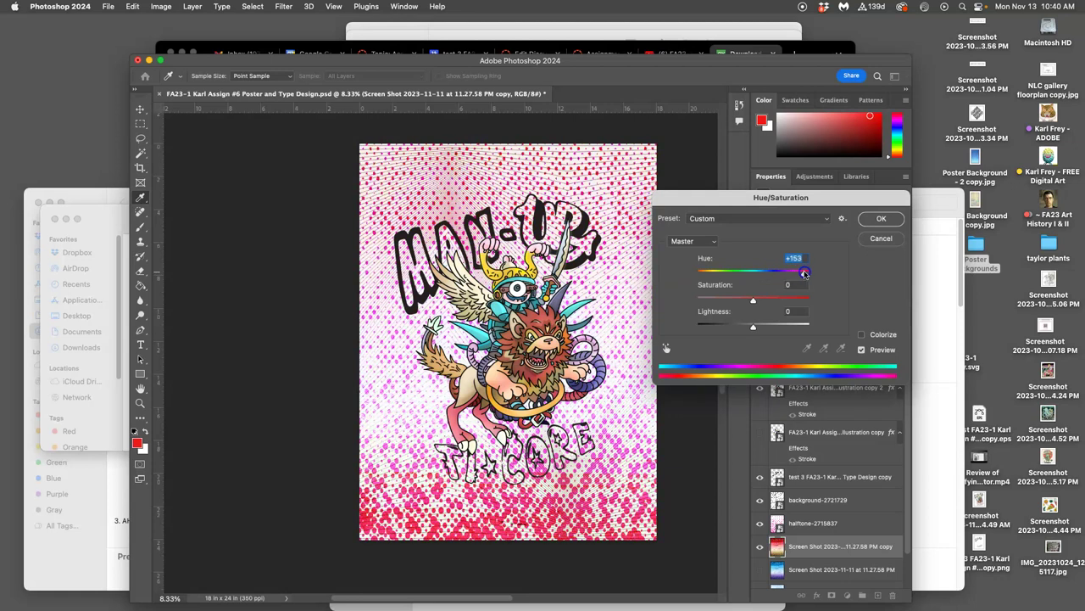
left_click_drag(804, 273, 743, 269)
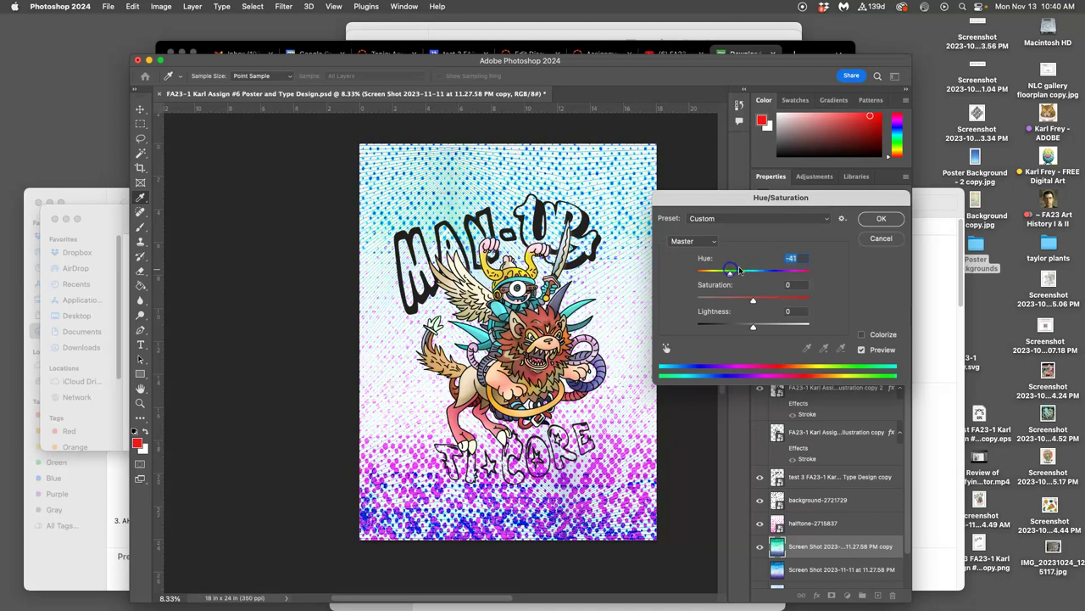
left_click(753, 302)
left_click_drag(752, 301, 742, 321)
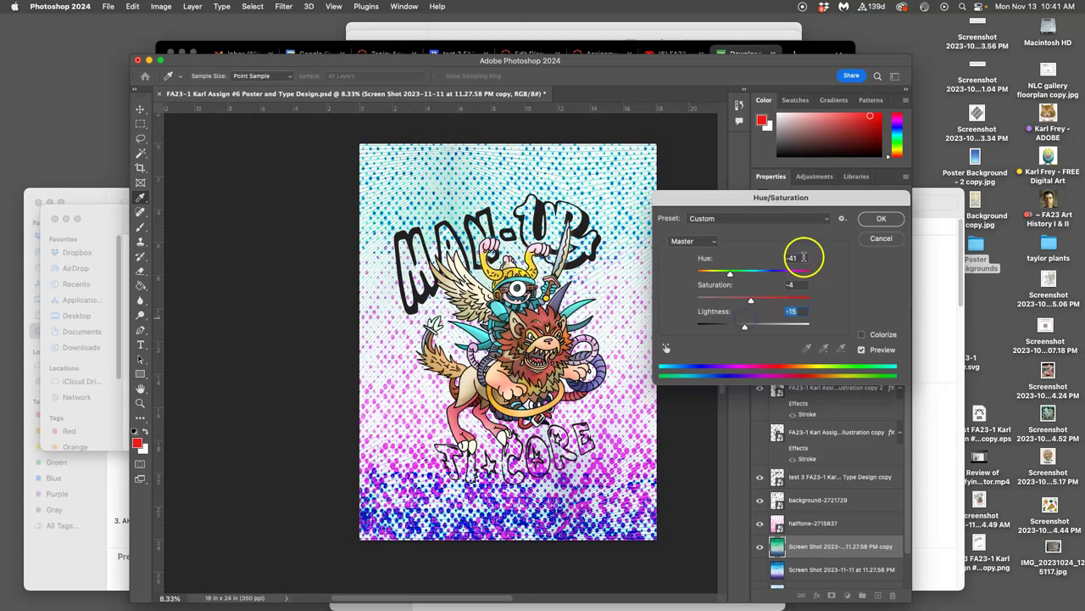
left_click(873, 219)
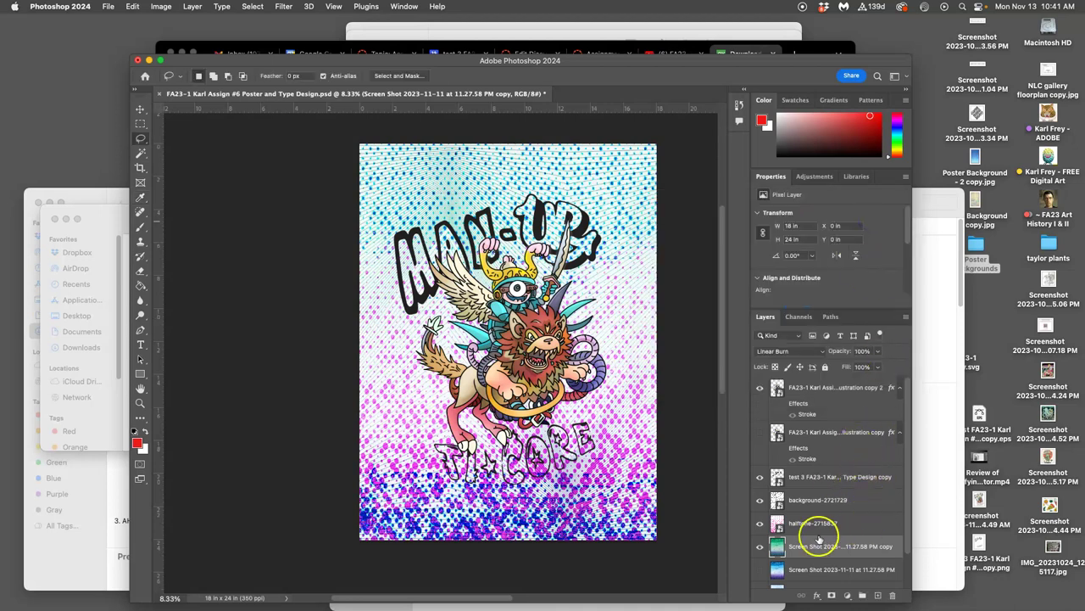
- Lower the recoloured layer's opacity, then duplicate it and set the copy to Normal
left_click(877, 350)
left_click_drag(877, 365, 865, 364)
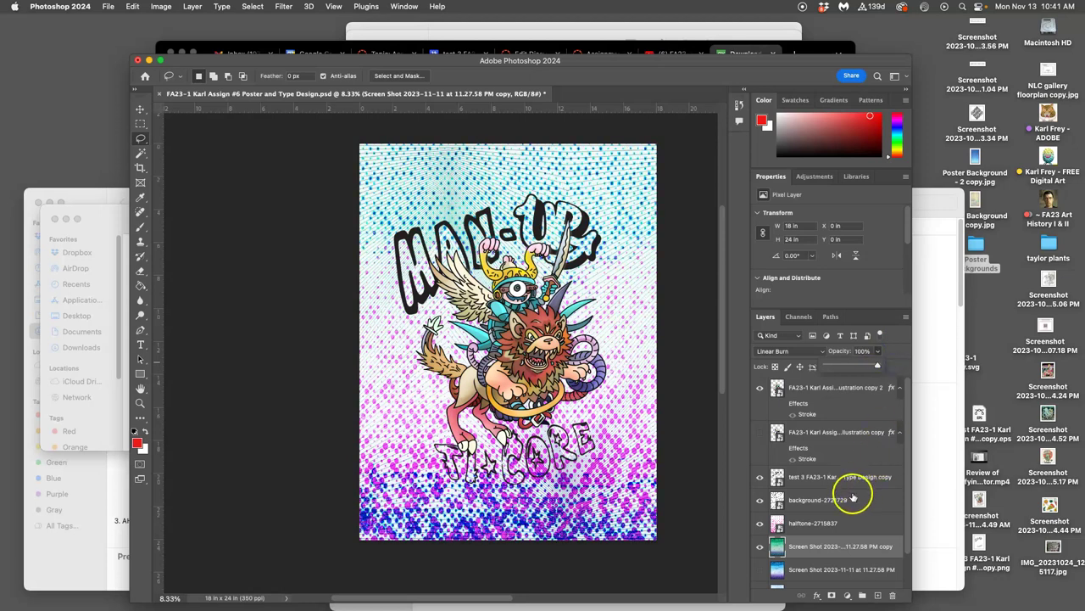
key("super+j")
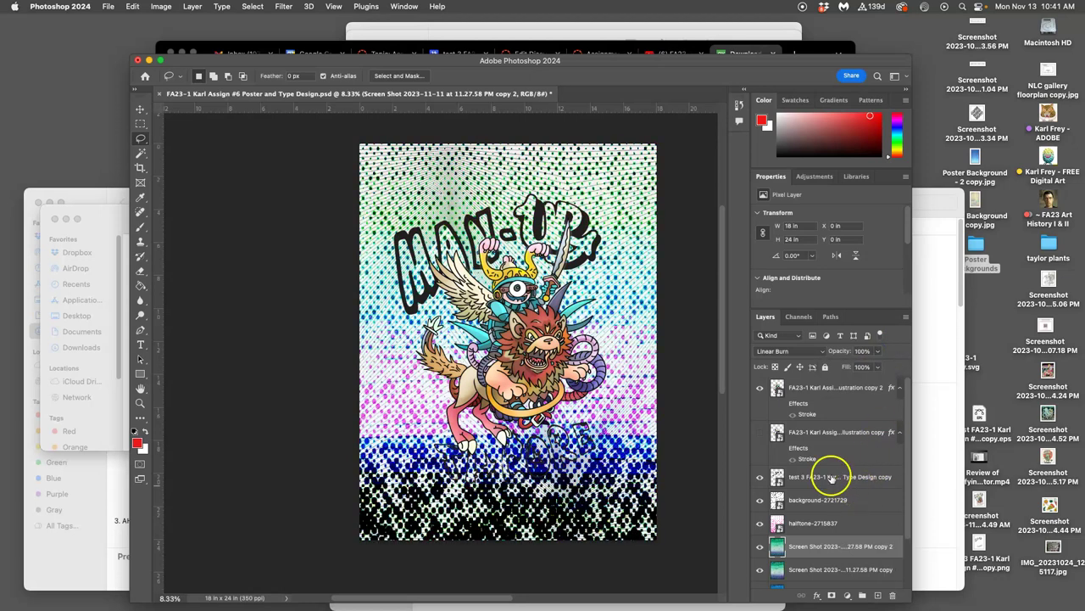
left_click(788, 350)
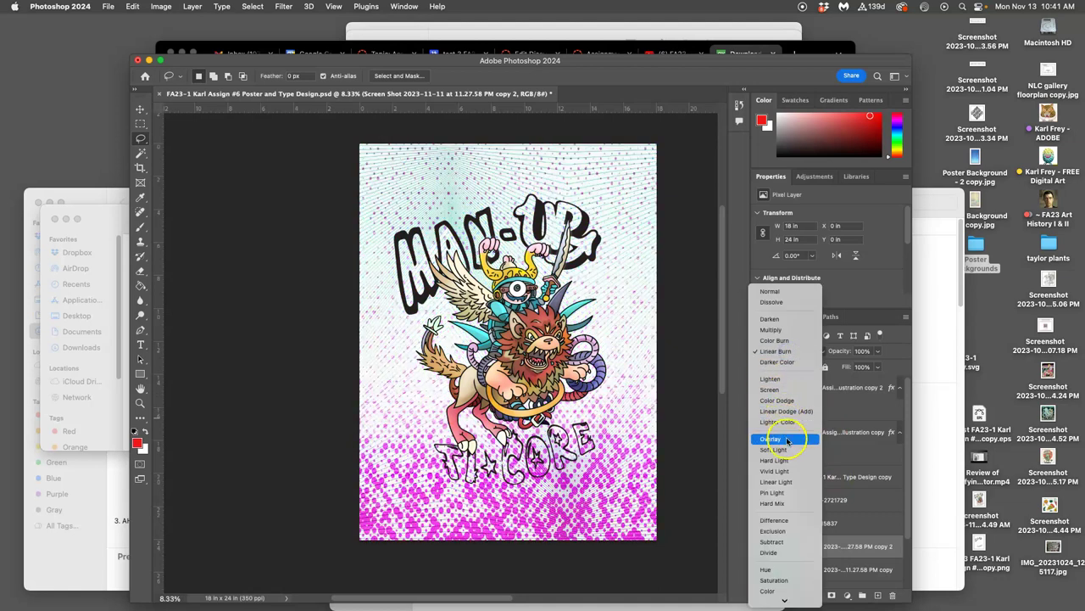
left_click(782, 291)
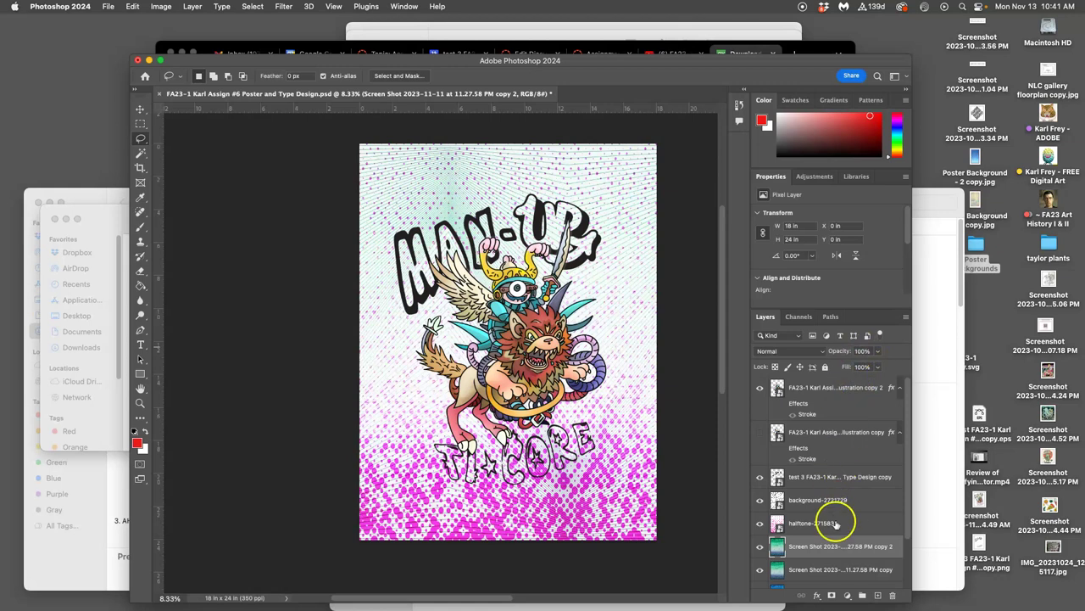
- Move the copy above the halftone and background layers at 80% opacity
left_click(821, 548)
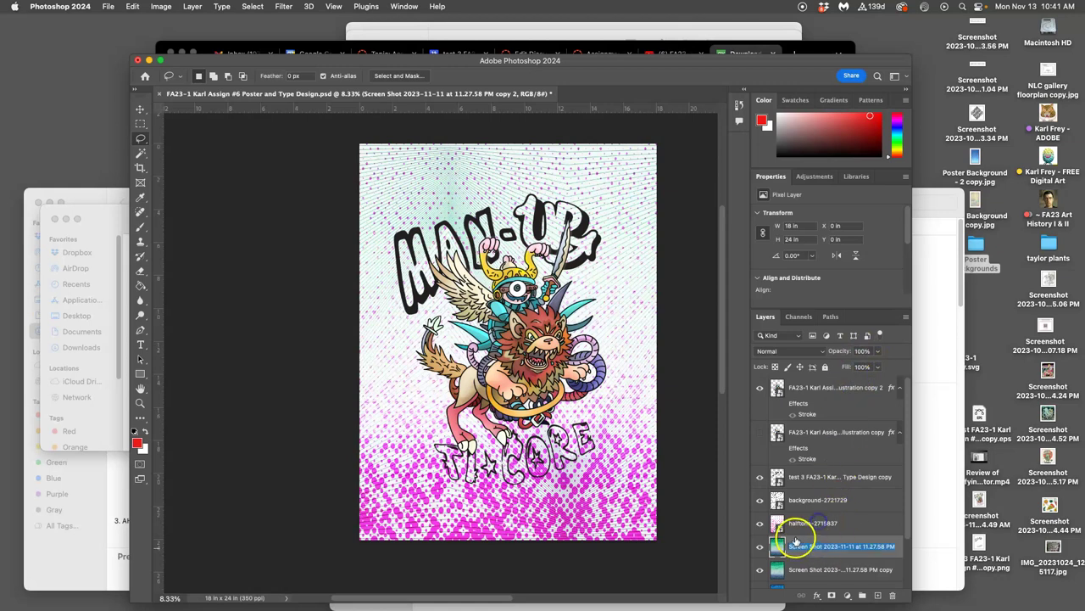
left_click(794, 488)
double_click(793, 544)
left_click(793, 536)
key("super+bracketright")
key("super+bracketright")
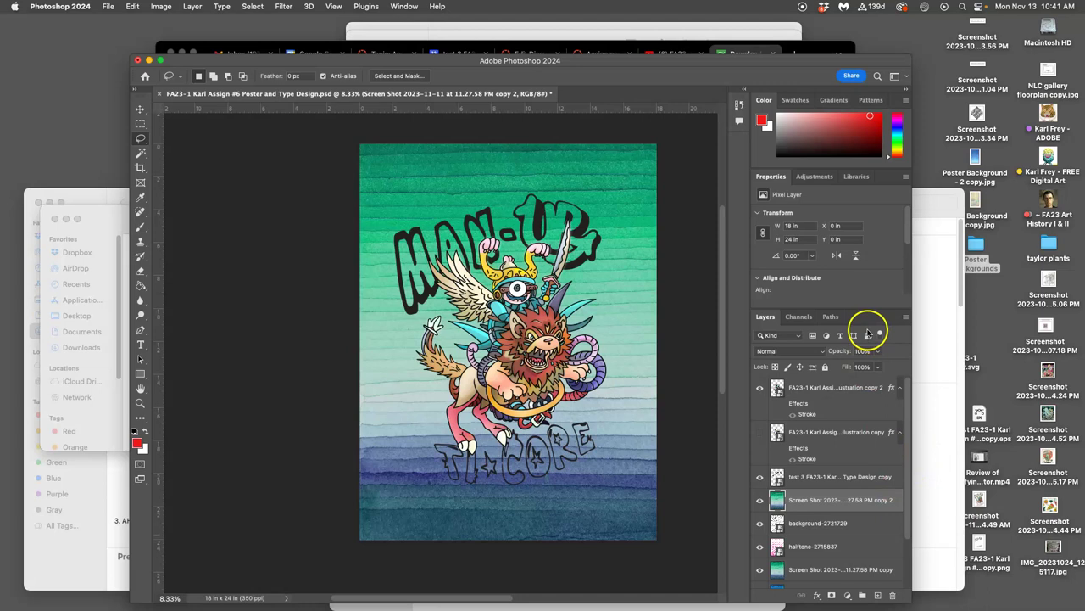
left_click(877, 350)
left_click_drag(874, 365, 870, 366)
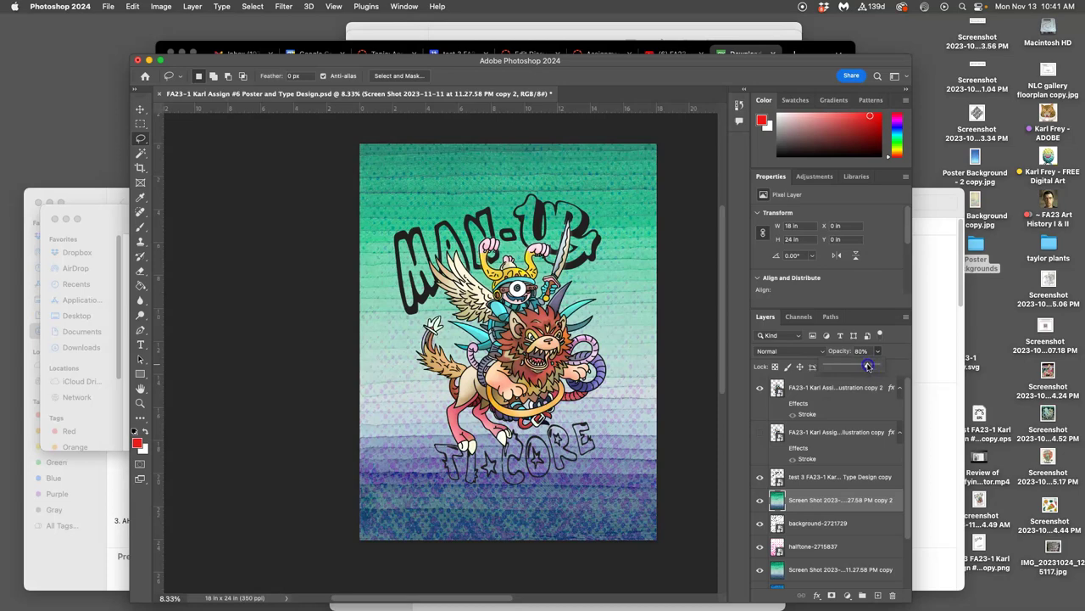
- Zoom in to inspect the creature and lettering, then zoom out to the whole poster
key("super+equal")
key("super+equal")
key("super+equal")
key("super+equal")
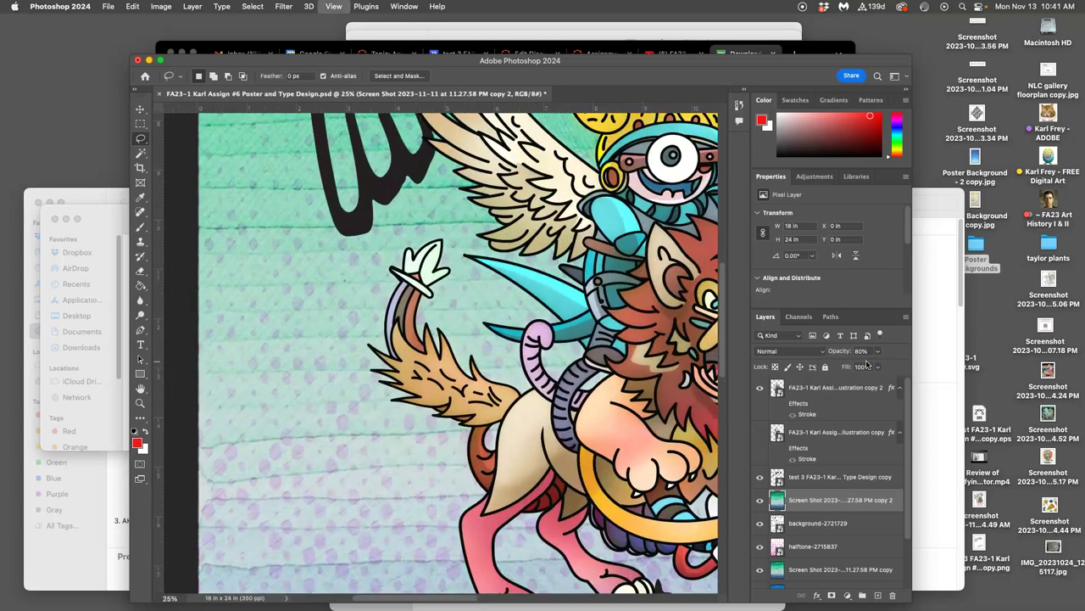
scroll(538, 331, "up", 10)
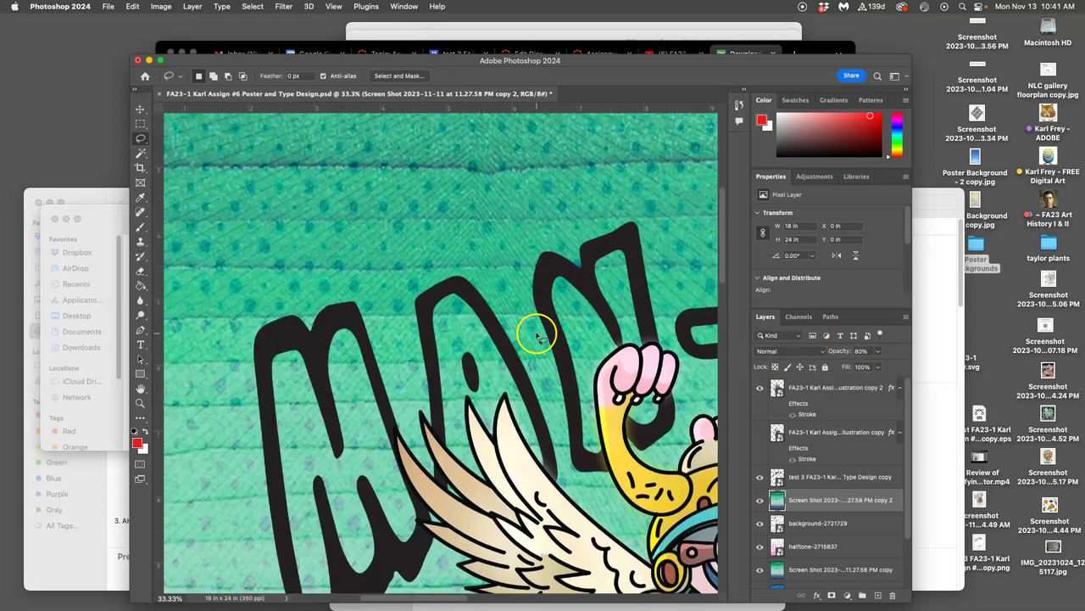
scroll(538, 335, "right", 15)
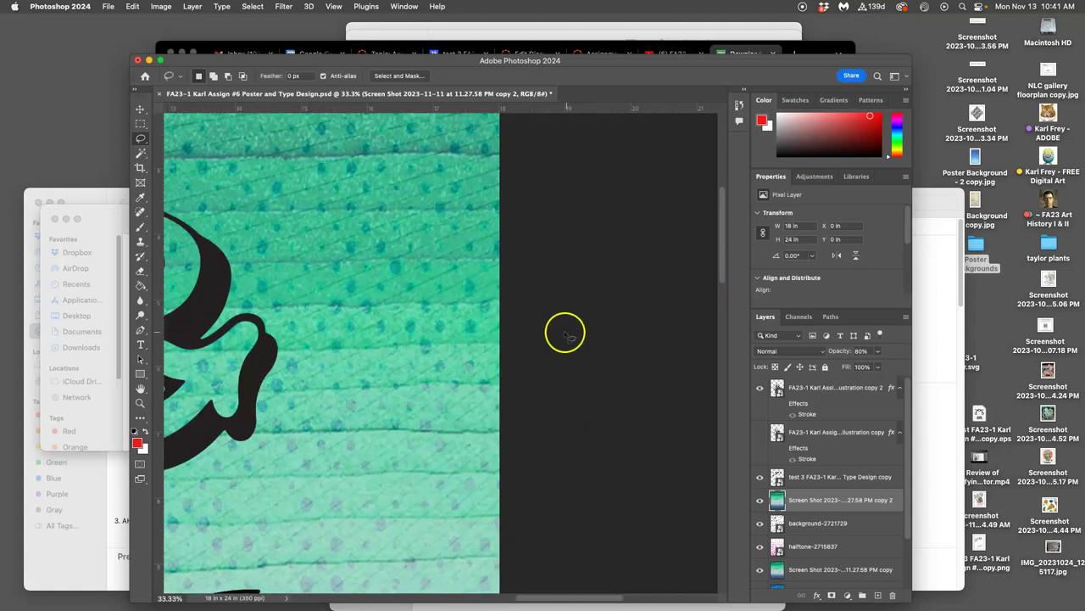
scroll(509, 337, "left", 5)
scroll(507, 339, "down", 15)
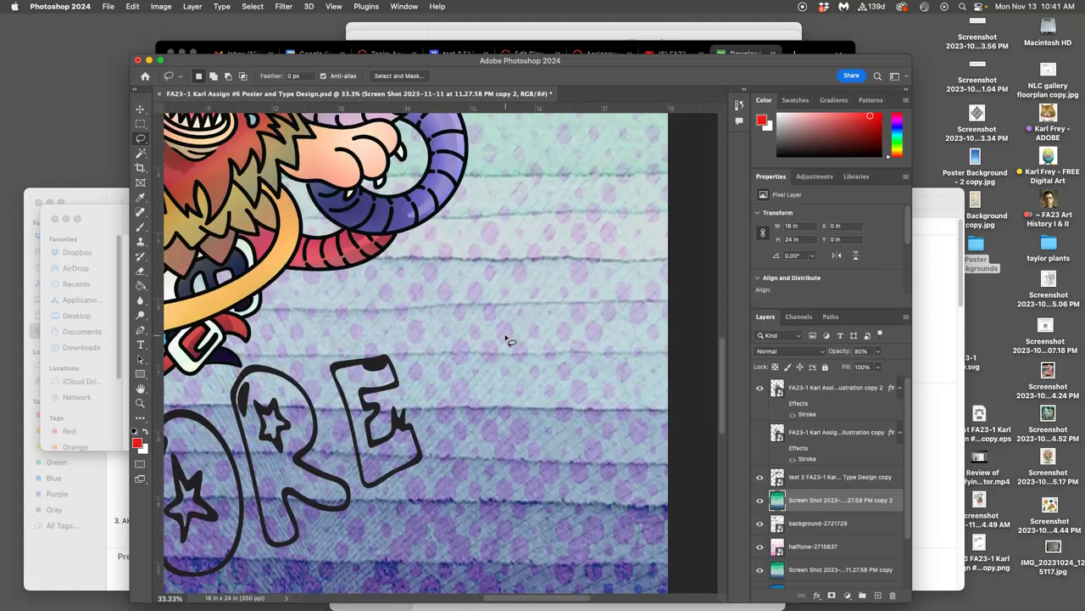
scroll(507, 341, "left", 5)
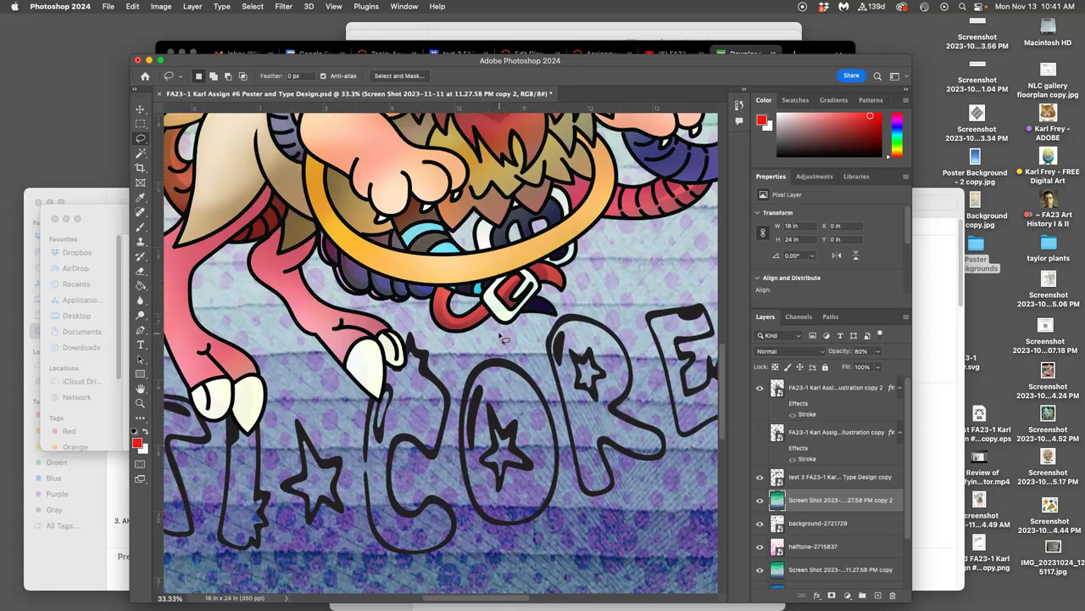
scroll(504, 339, "up", 10)
scroll(503, 340, "up", 8)
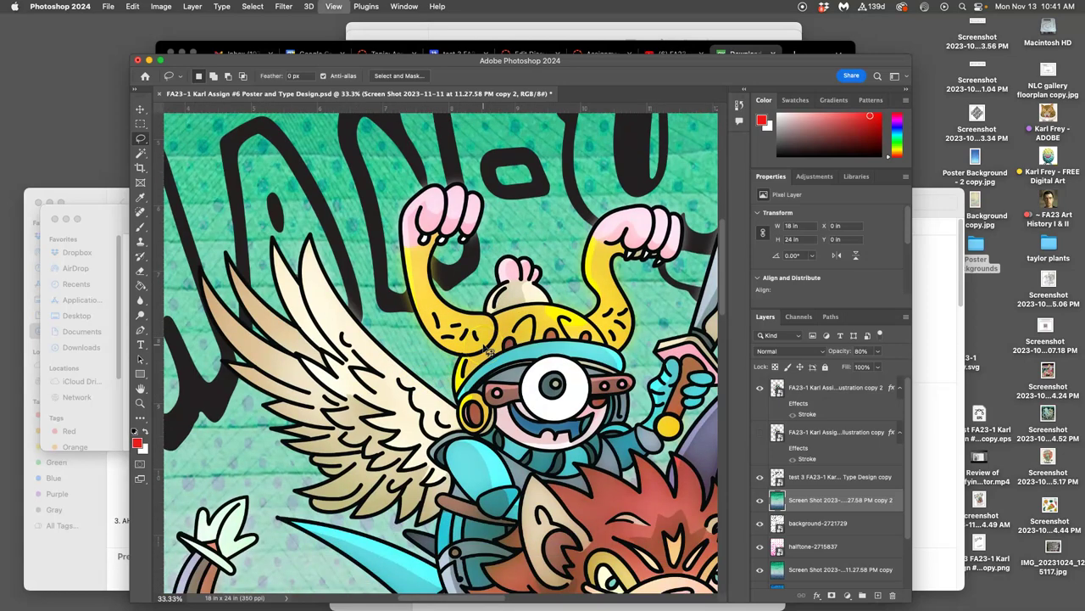
key("super+minus")
key("super+minus")
key("super+minus")
key("super+minus")
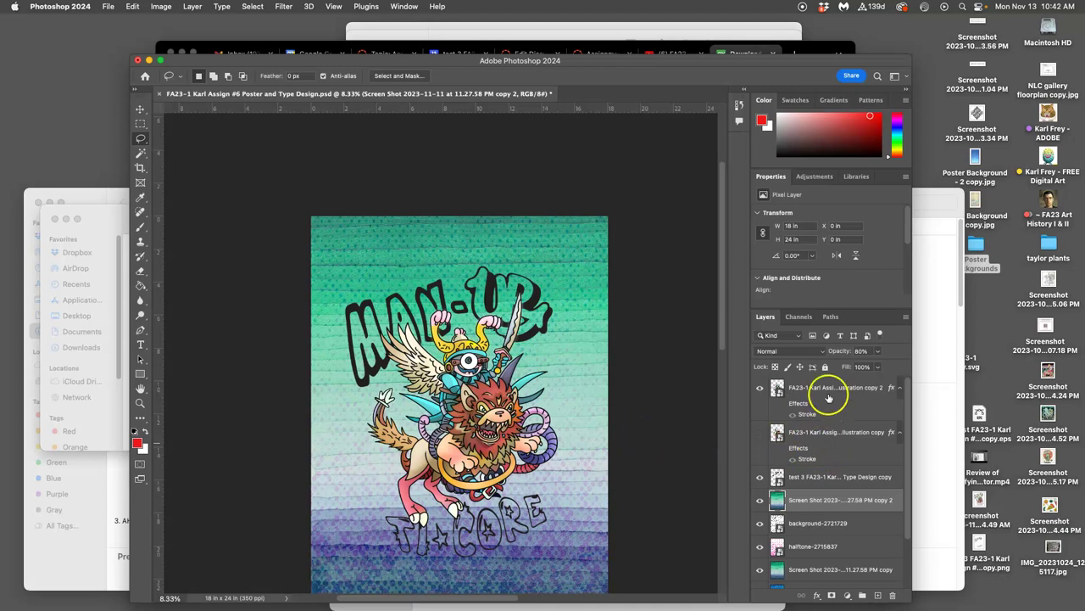
- Duplicate the illustration copy 2 layer, hide copy 2, and rasterize the new copy 3
left_click(827, 390)
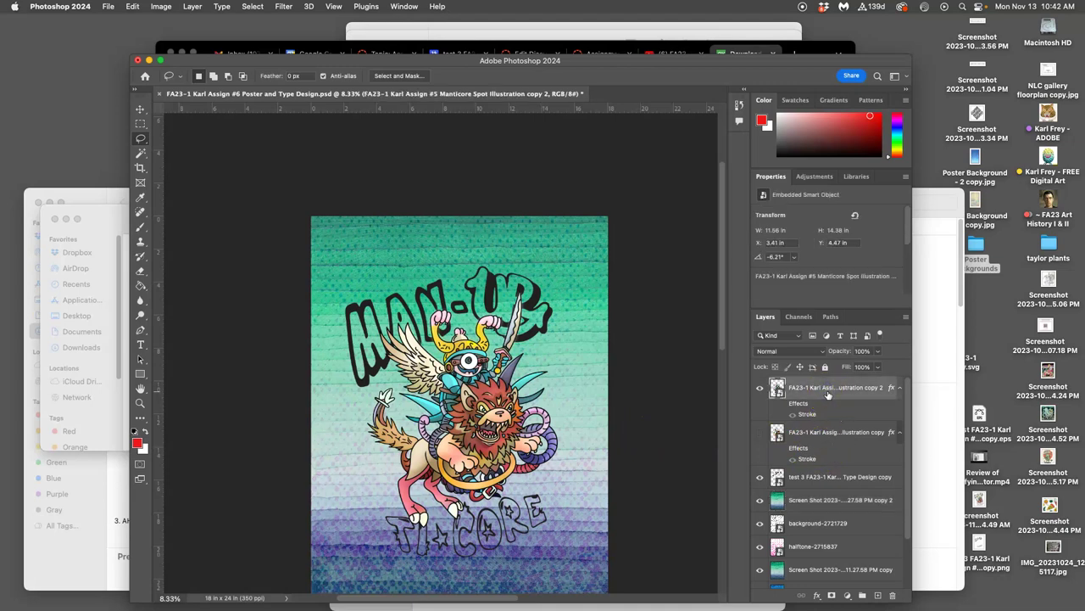
key("super+j")
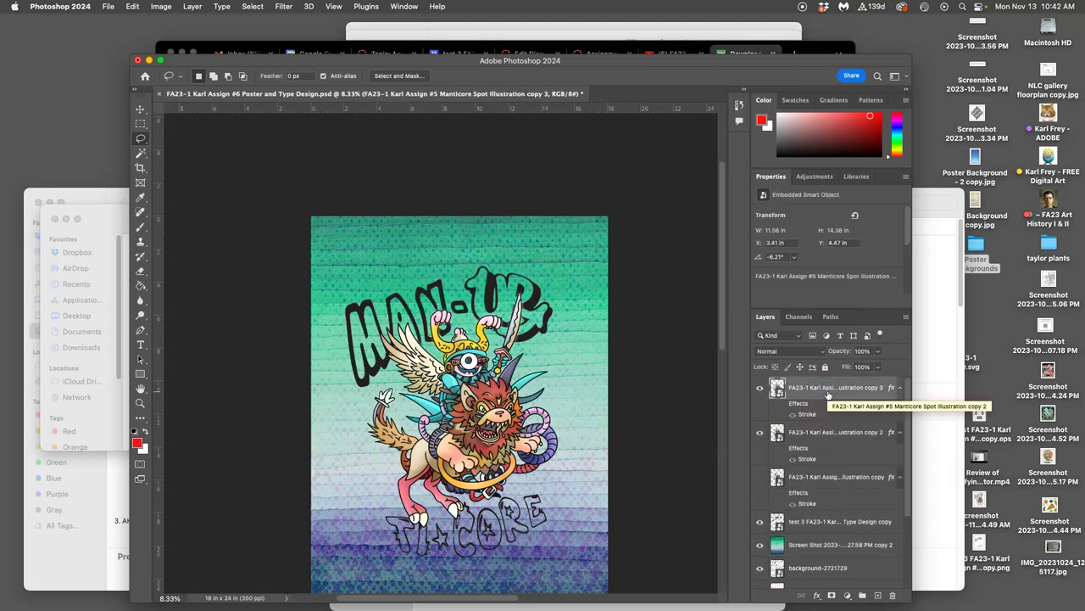
left_click(760, 432)
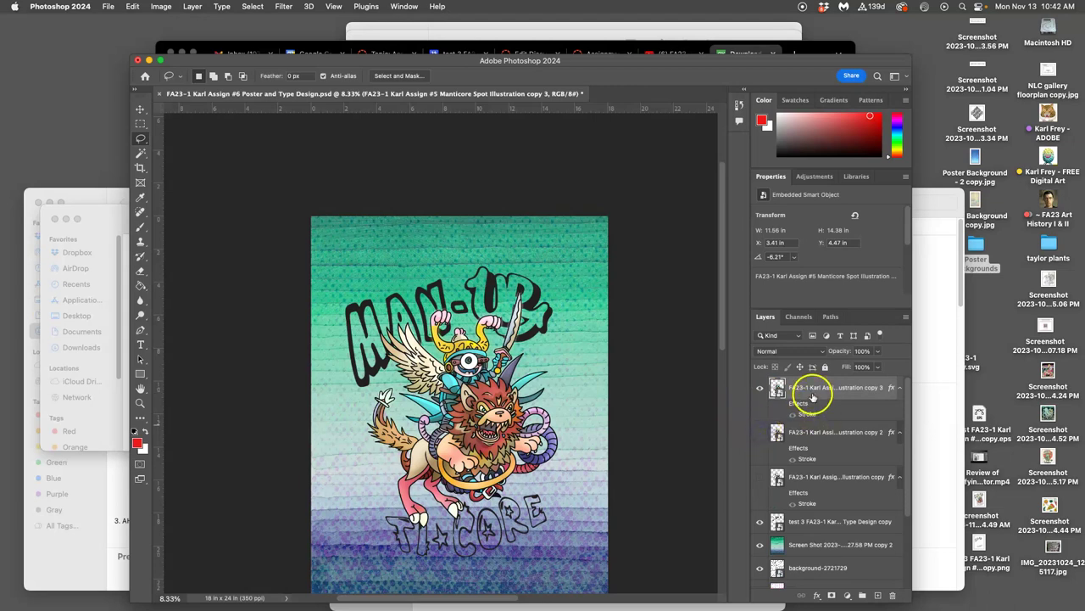
right_click(813, 394)
left_click(817, 311)
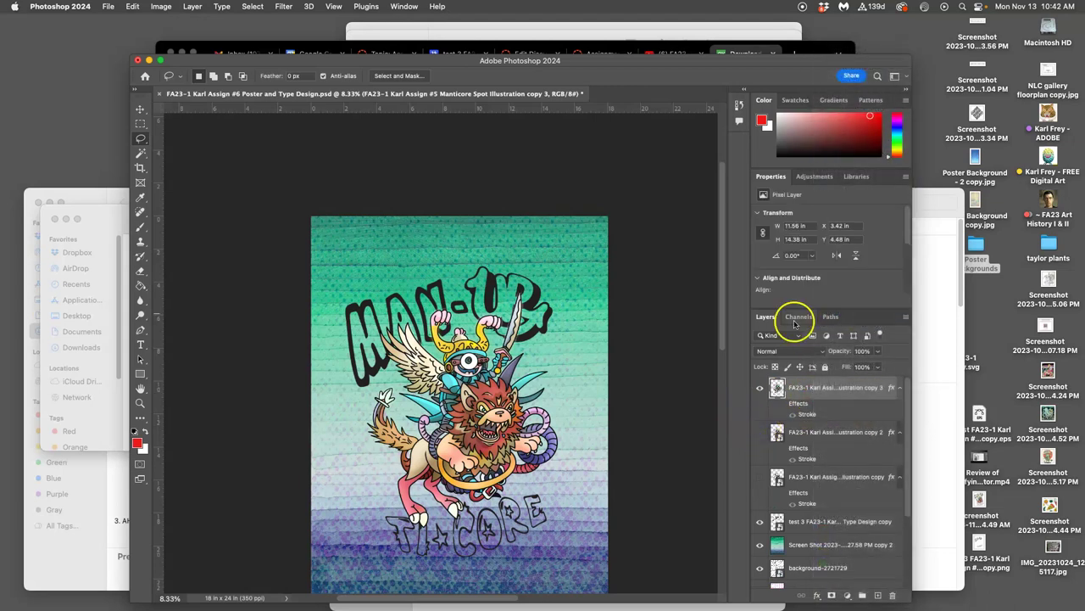
left_click(141, 153)
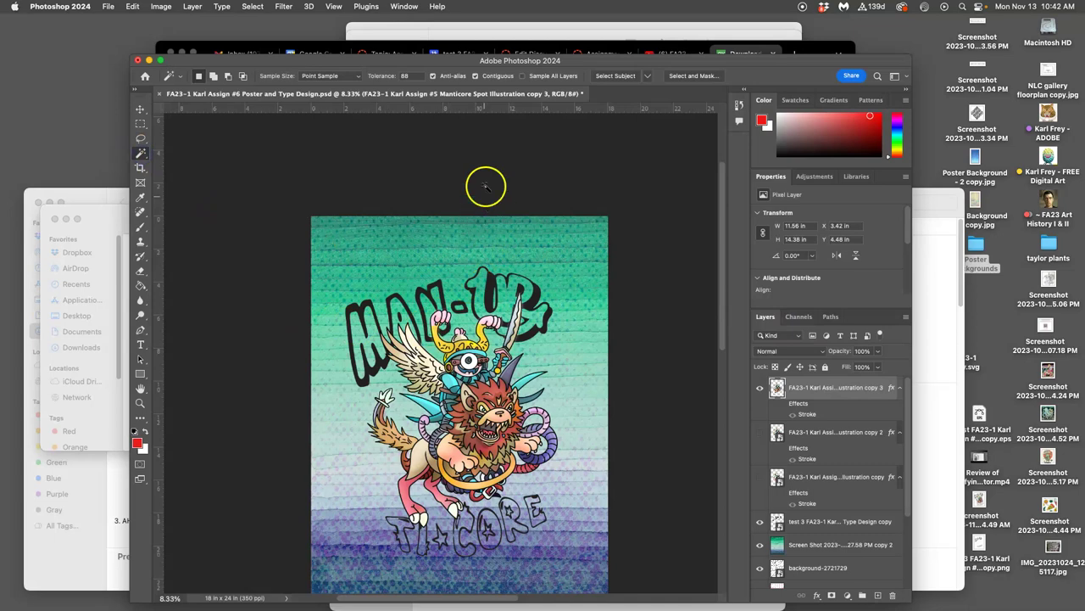
- Magic-wand the background around the illustration, adding gaps by the wing feather and yellow arm
left_click(462, 315)
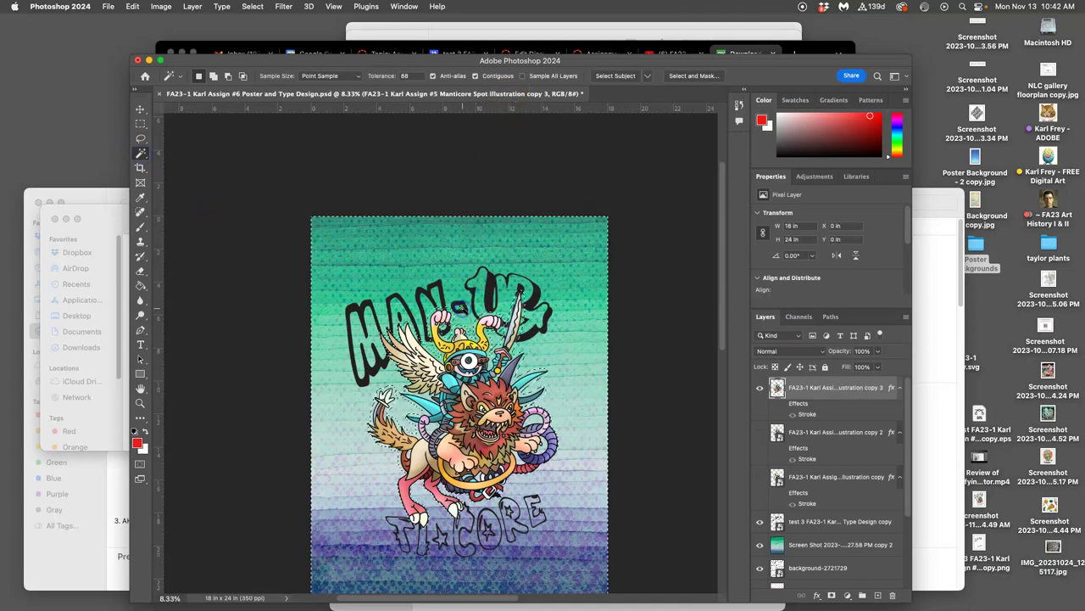
key("super+equal")
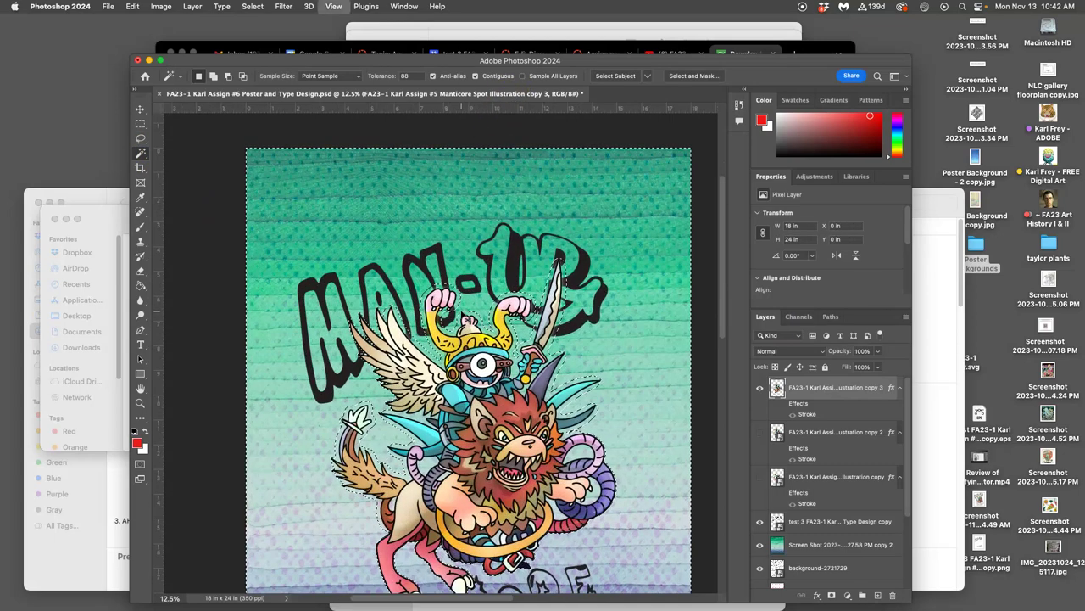
key("super+equal")
key("super+equal")
key("super+equal")
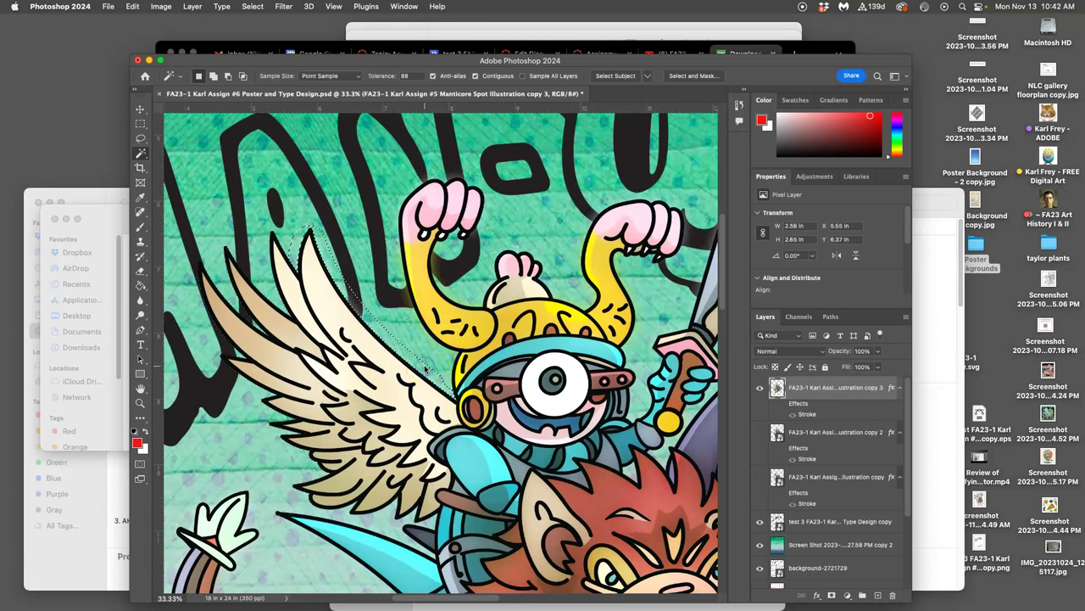
left_click(299, 246)
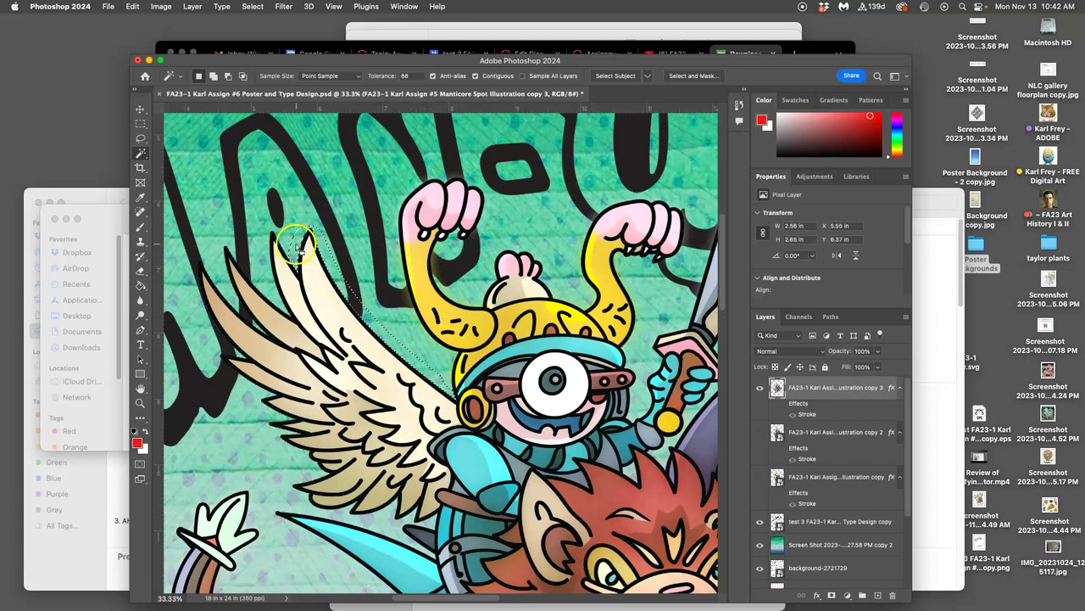
left_click(297, 248)
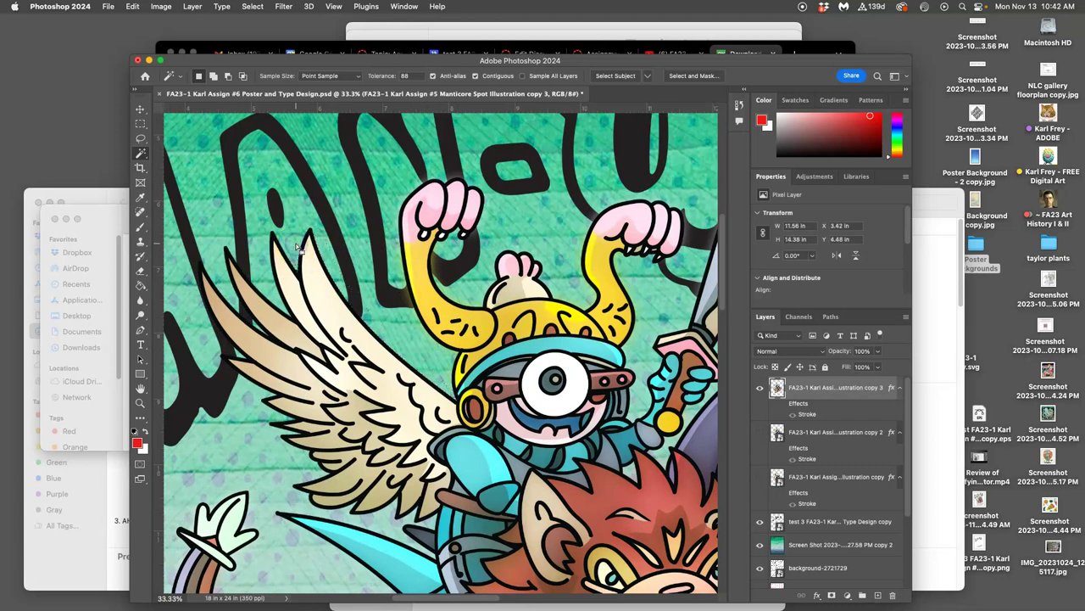
left_click(385, 279)
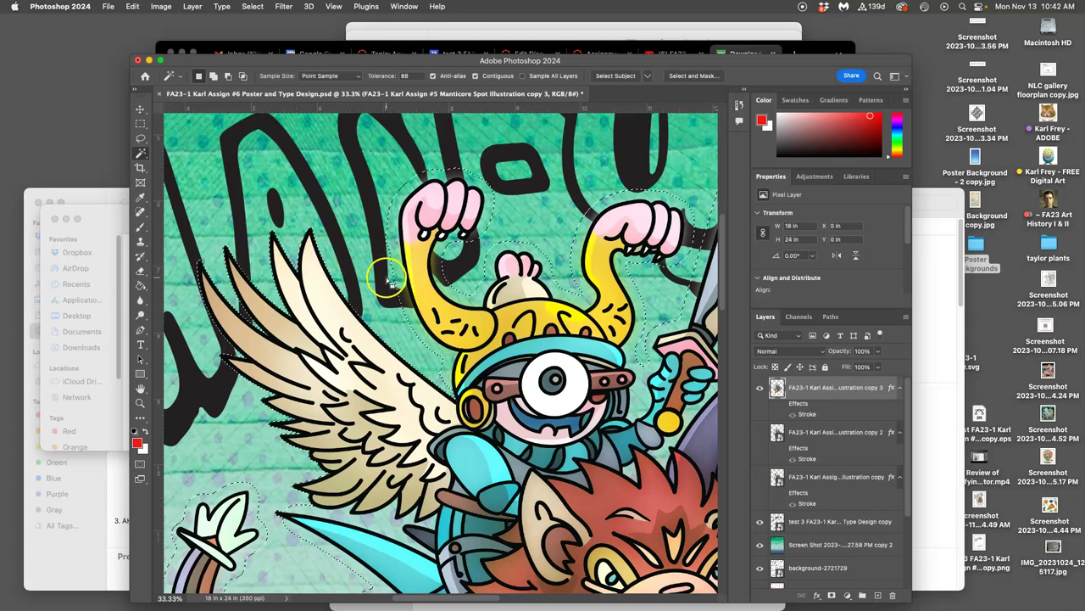
left_click(392, 286, "shift")
left_click(412, 315, "shift")
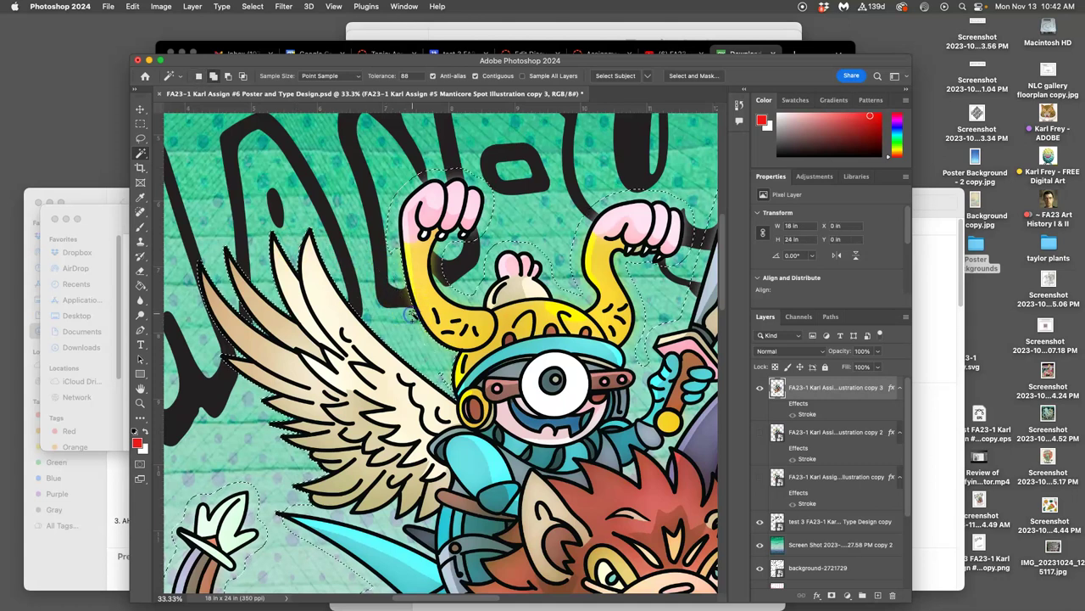
- Add the gaps around the helmet, pink hands, lower right arm and sword to the selection
left_click(507, 289, "shift")
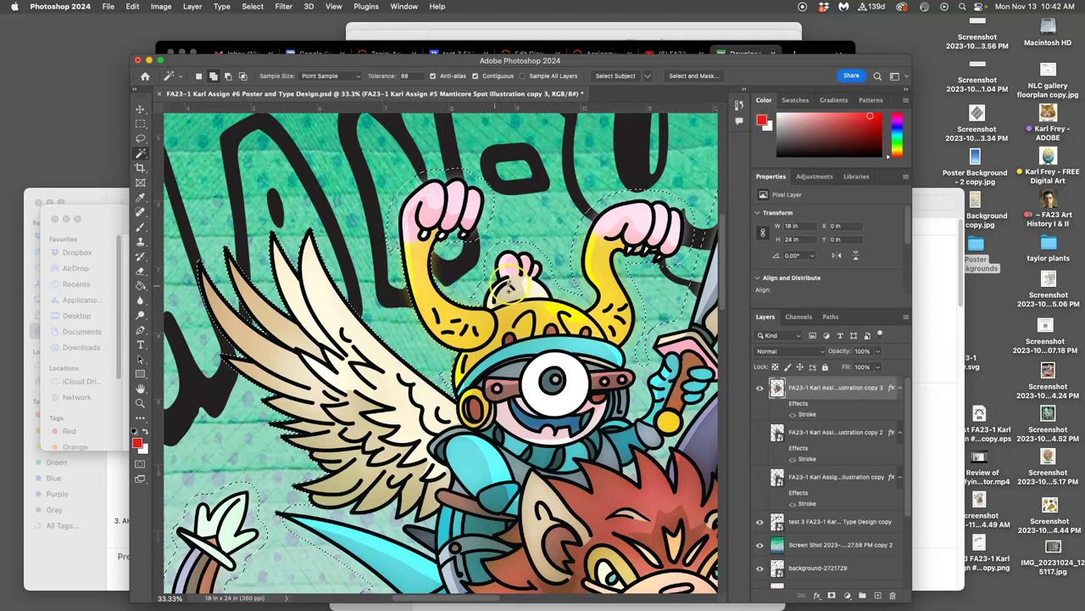
left_click(489, 216, "shift")
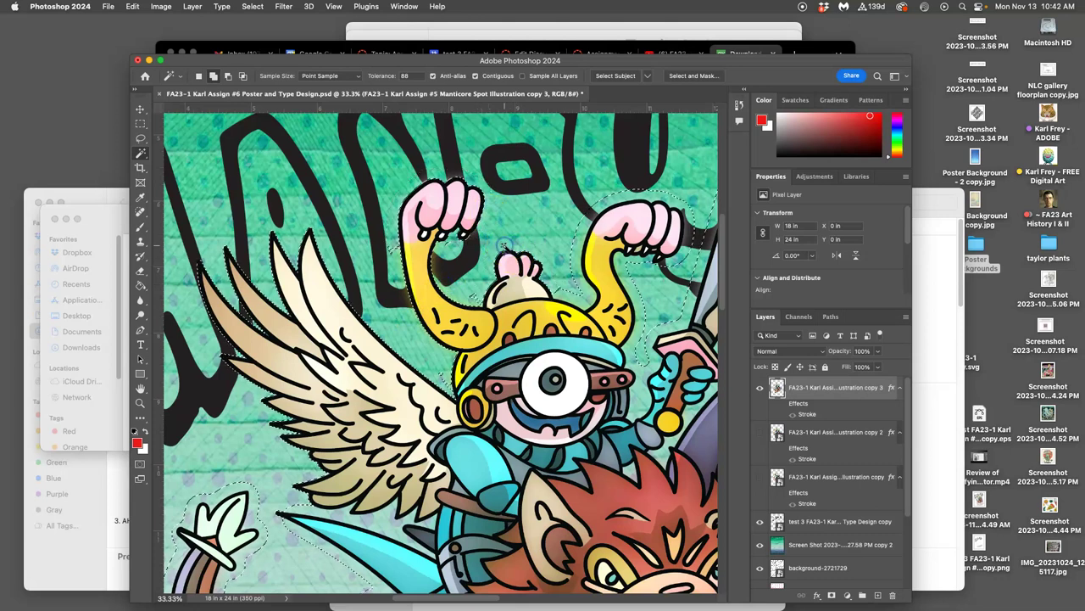
left_click(570, 287, "shift")
left_click(642, 194, "shift")
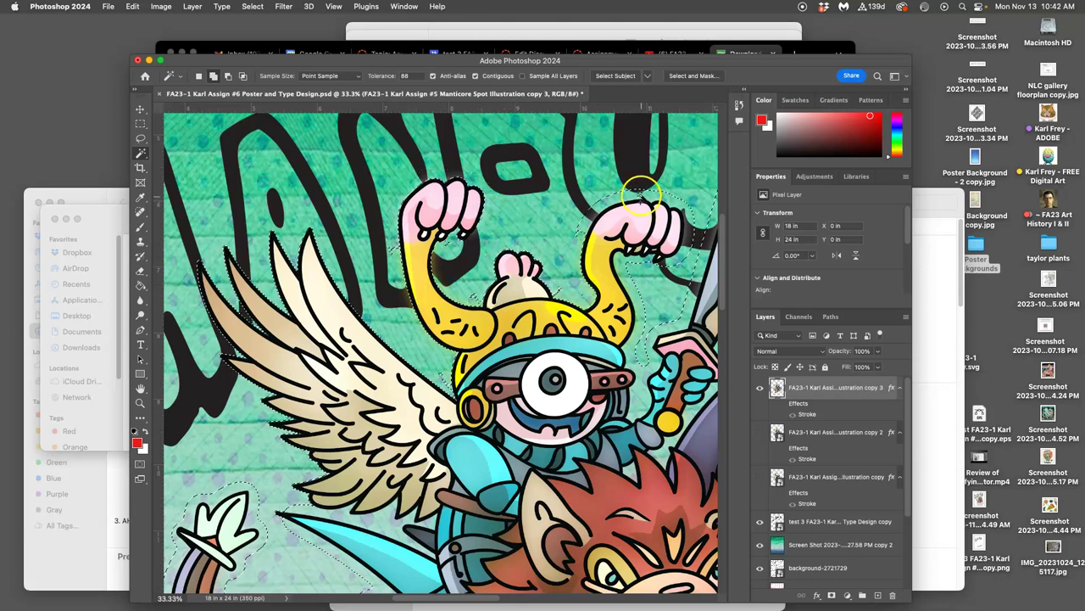
left_click(645, 267, "shift")
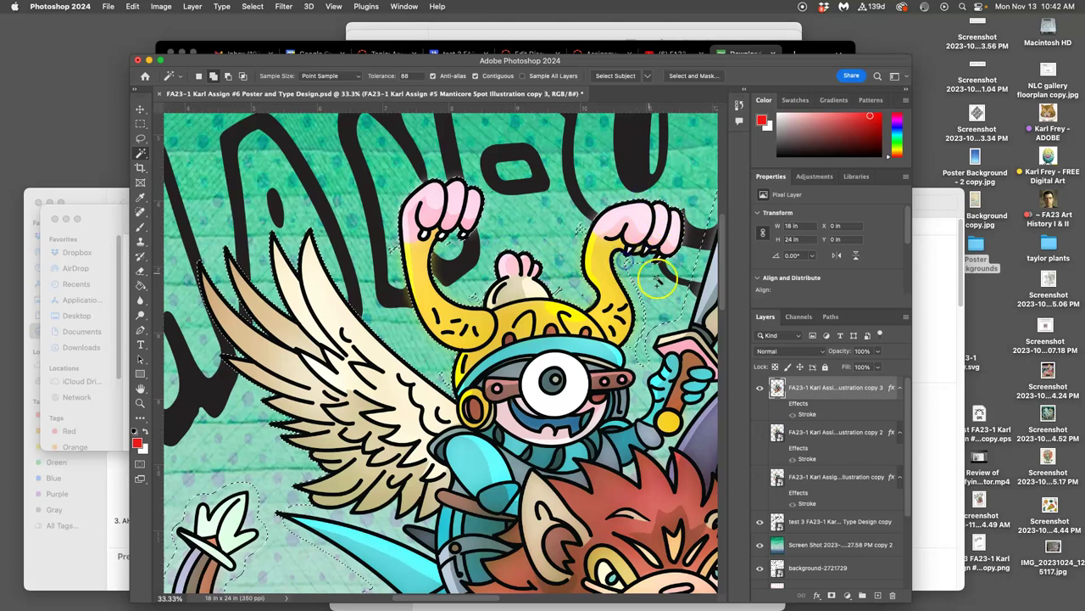
left_click(633, 297, "shift")
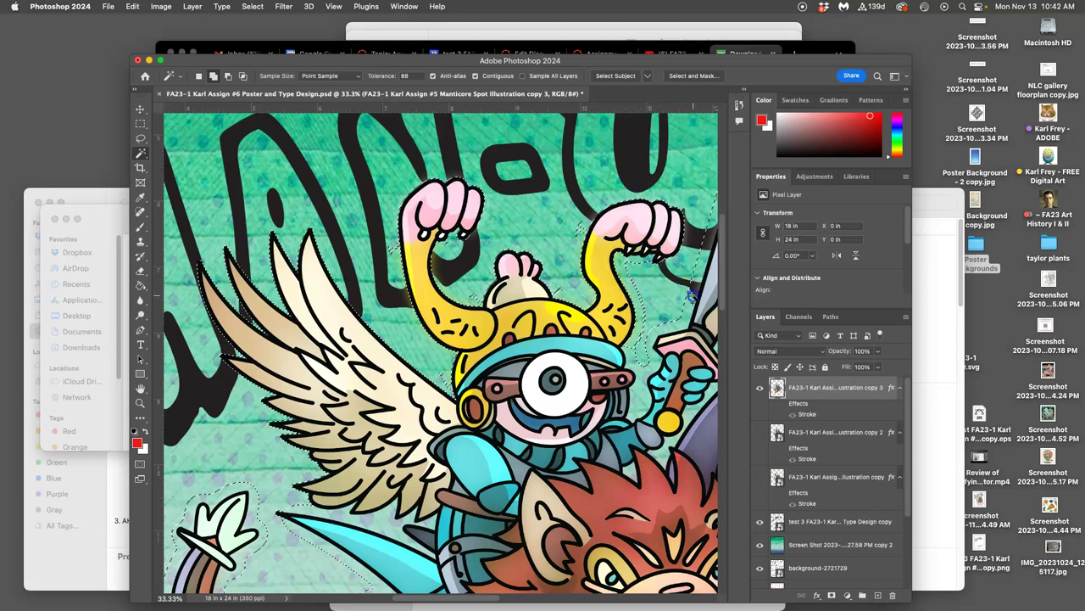
left_click(647, 366, "shift")
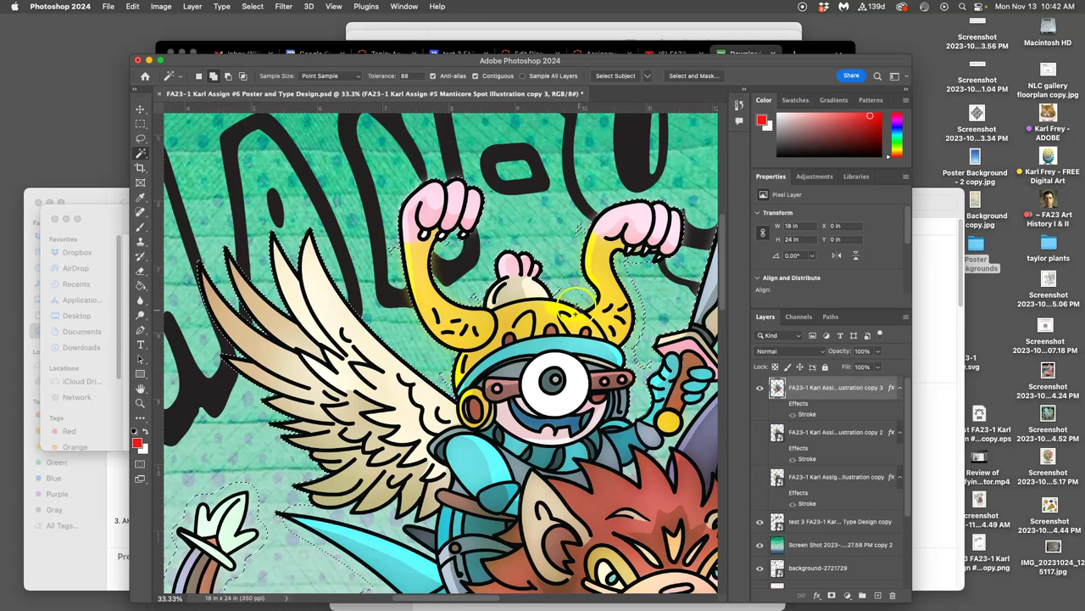
- Add the gaps by the upper-left hand, left arm, right arm, sword and horn
left_click(447, 243, "shift")
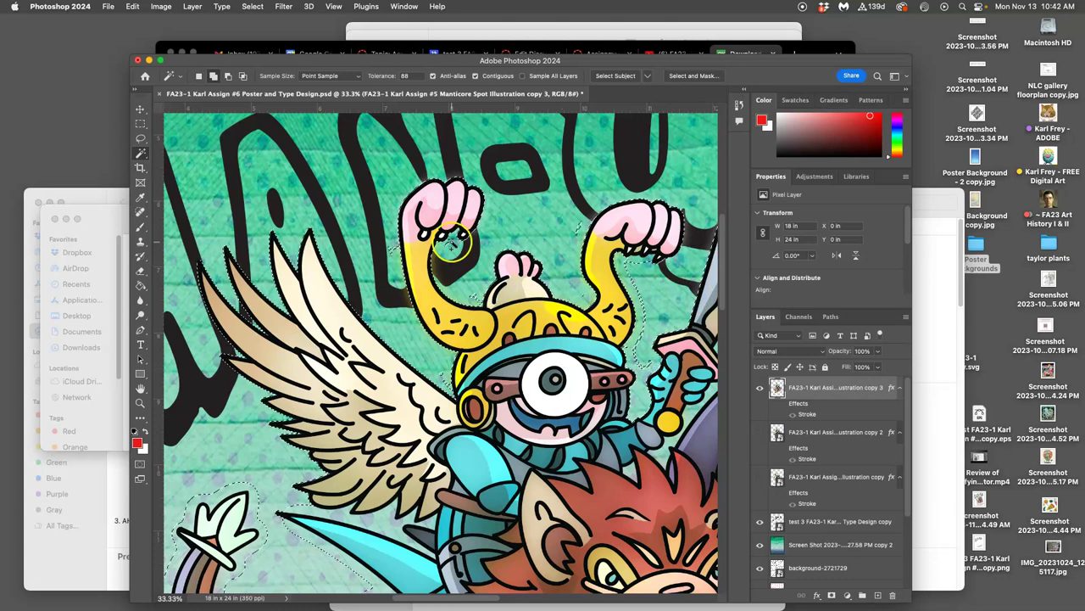
left_click(399, 247, "shift")
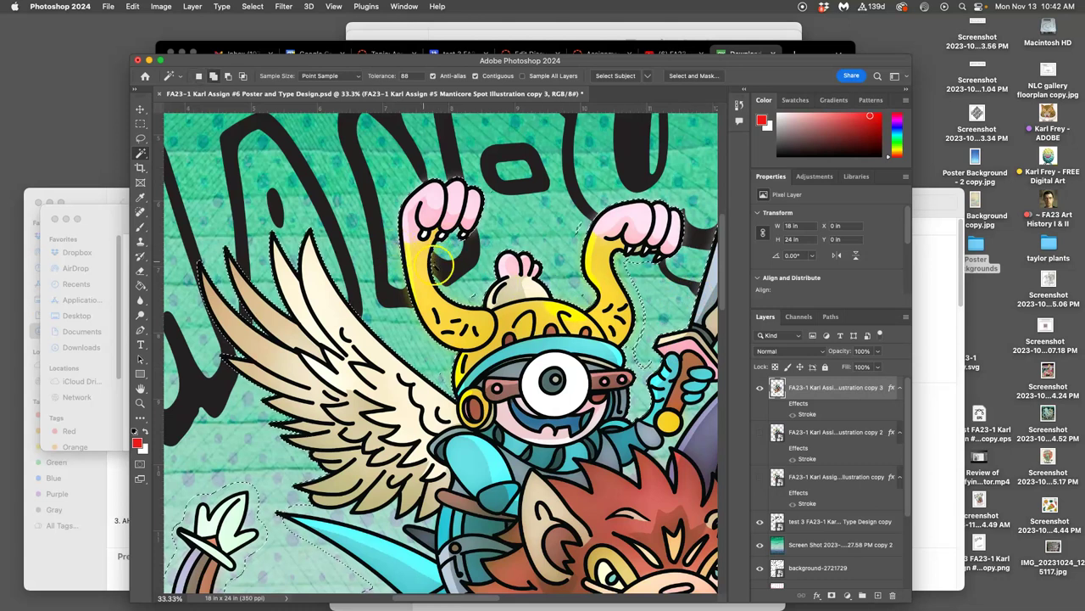
left_click(471, 292, "shift")
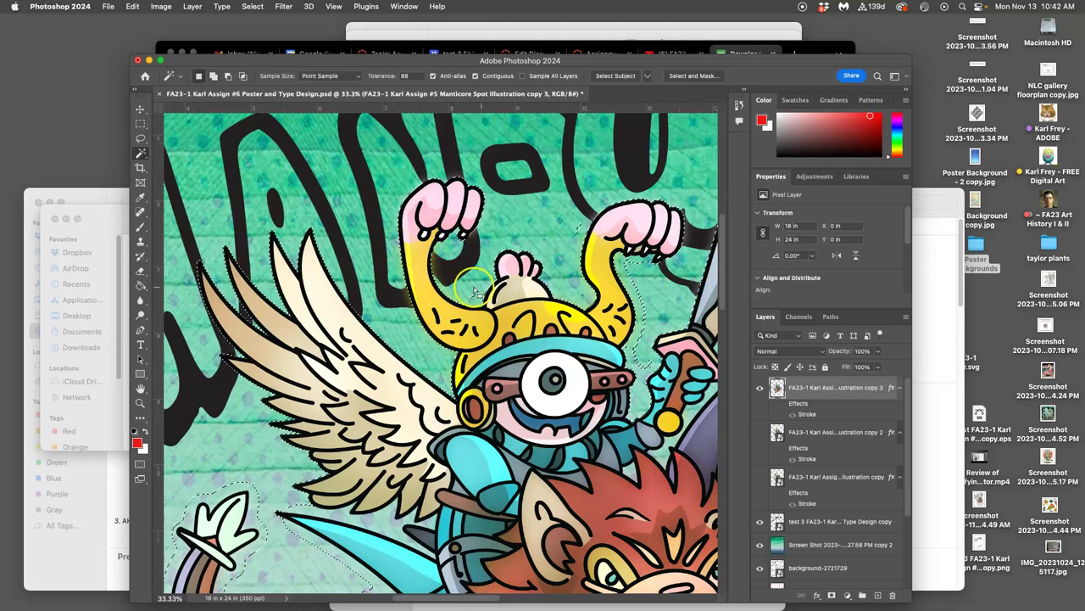
scroll(551, 288, "right", 5)
left_click(533, 267, "shift")
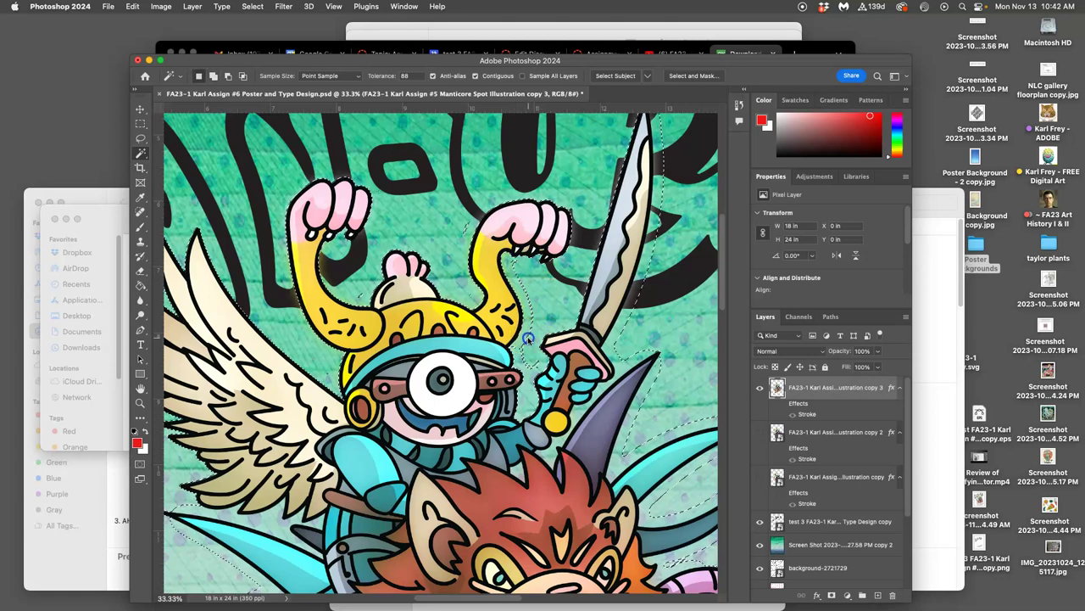
left_click(650, 335, "shift")
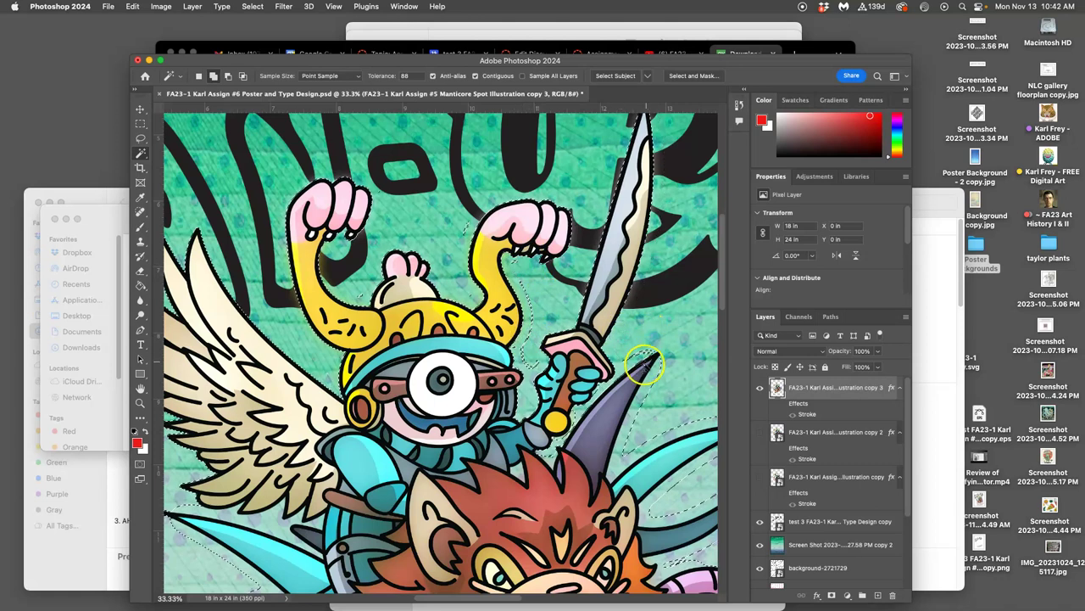
left_click(657, 383)
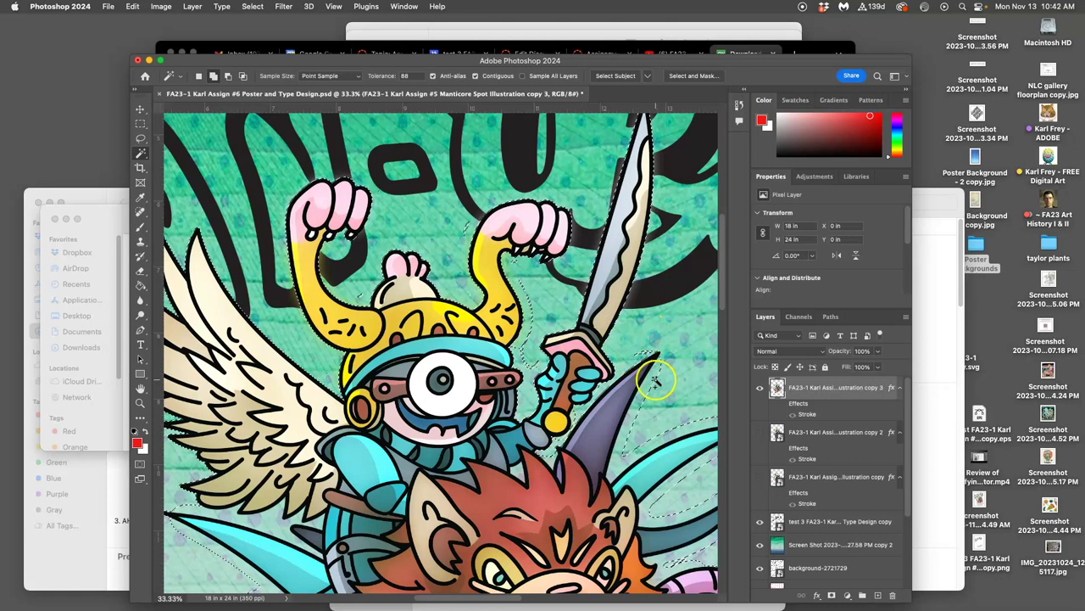
left_click(643, 449)
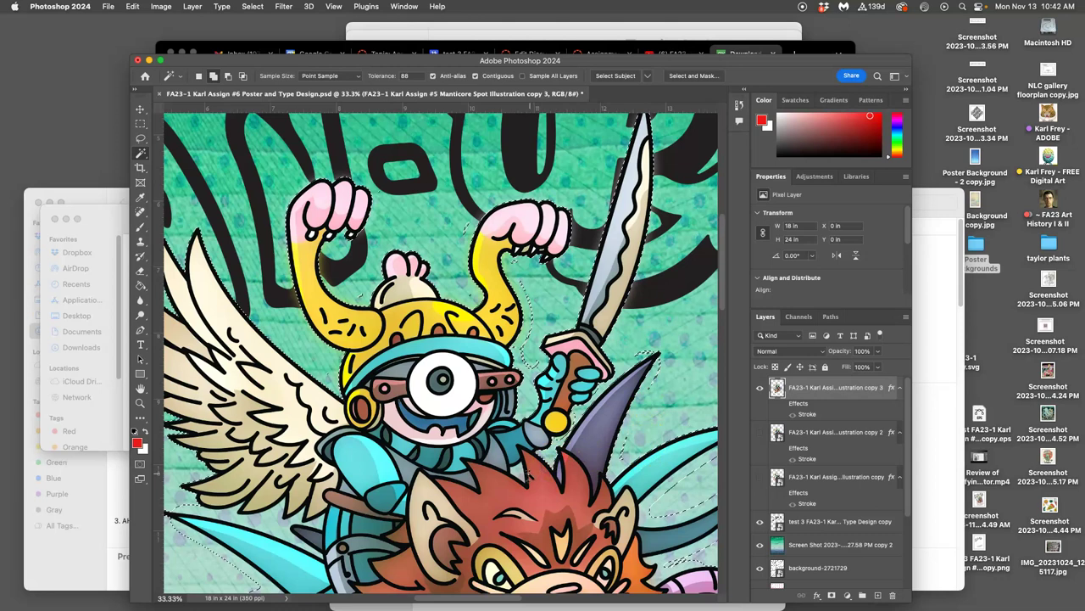
- Add the gaps along the lower wing and beside the C of CORE, then zoom out
left_click(288, 509)
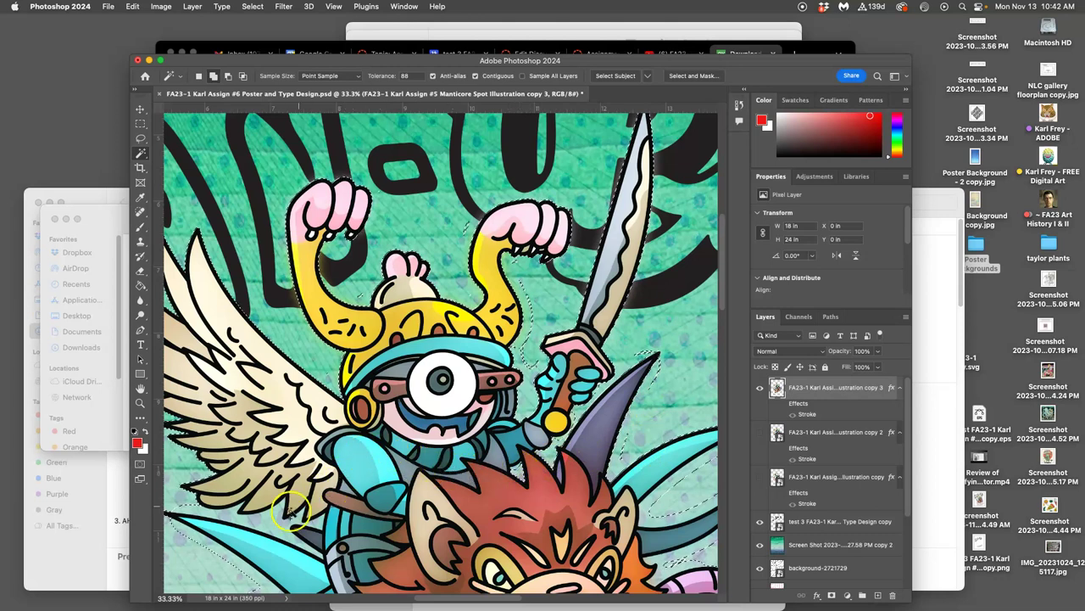
left_click(202, 509)
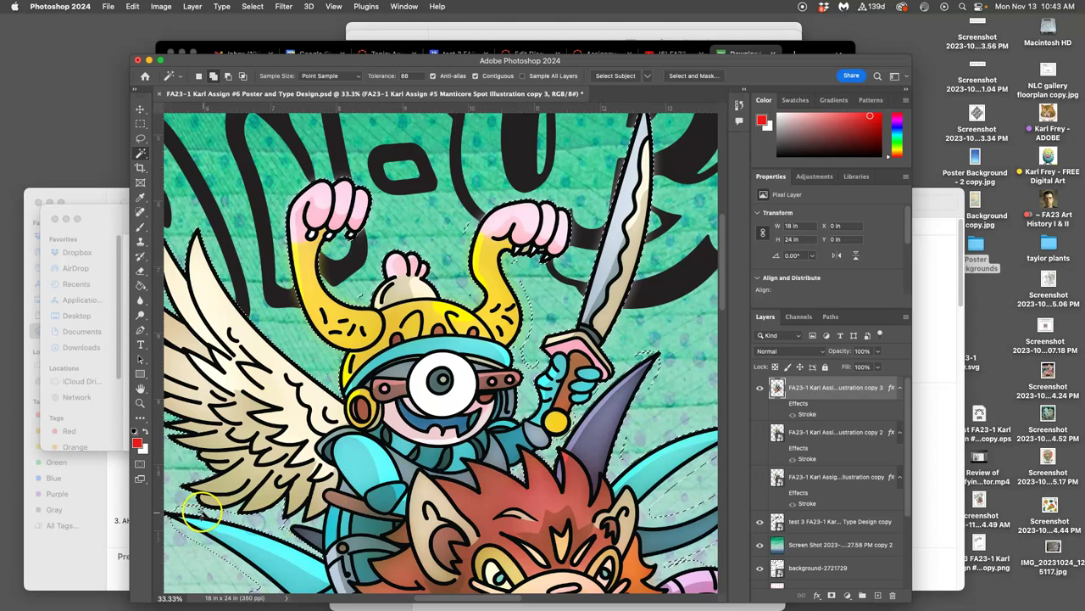
scroll(254, 500, "down", 10)
left_click(341, 485)
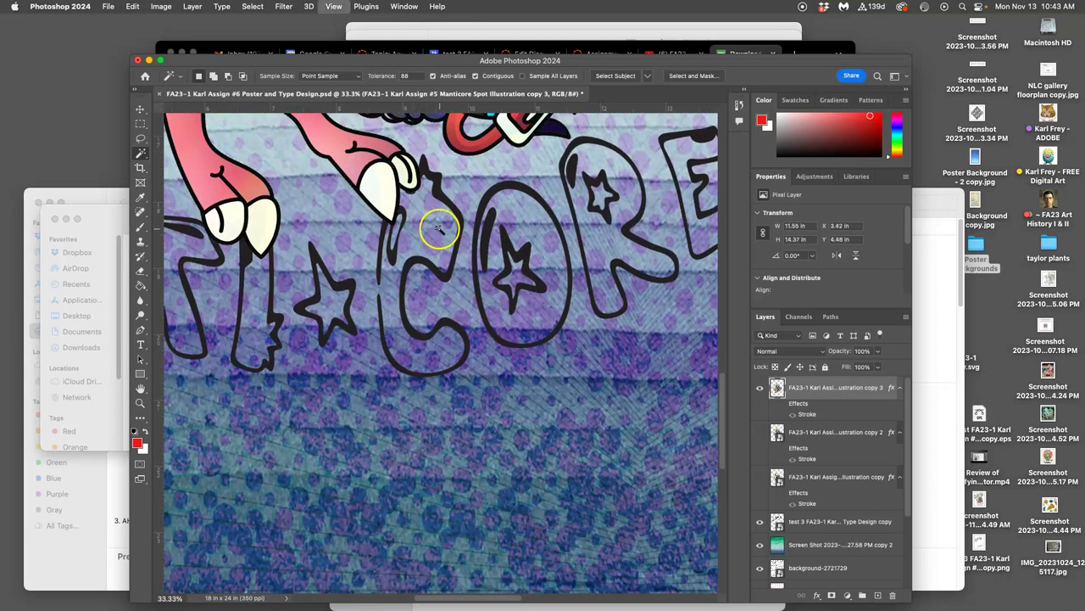
key("super+minus")
key("super+minus")
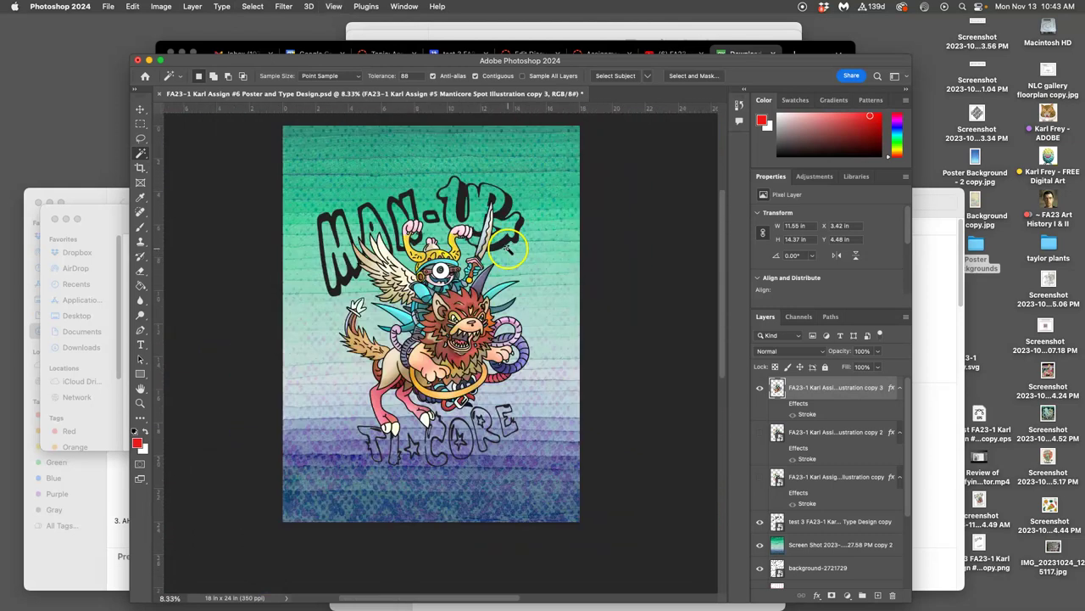
- Show the Stroke effect on the top illustration layer and magic-wand the surrounding background
left_click(781, 404)
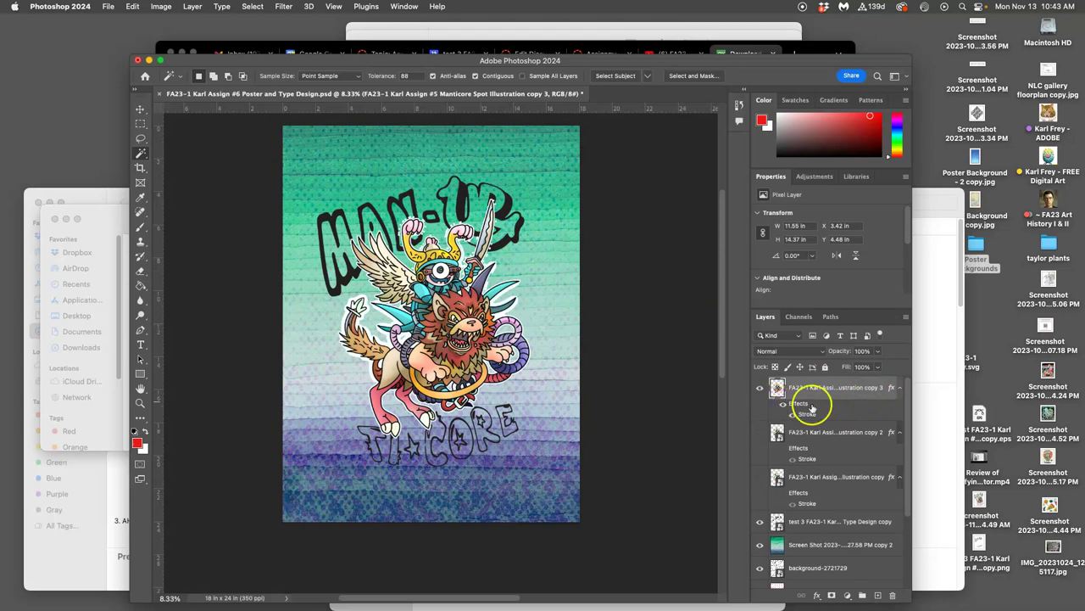
scroll(526, 348, "up", 5)
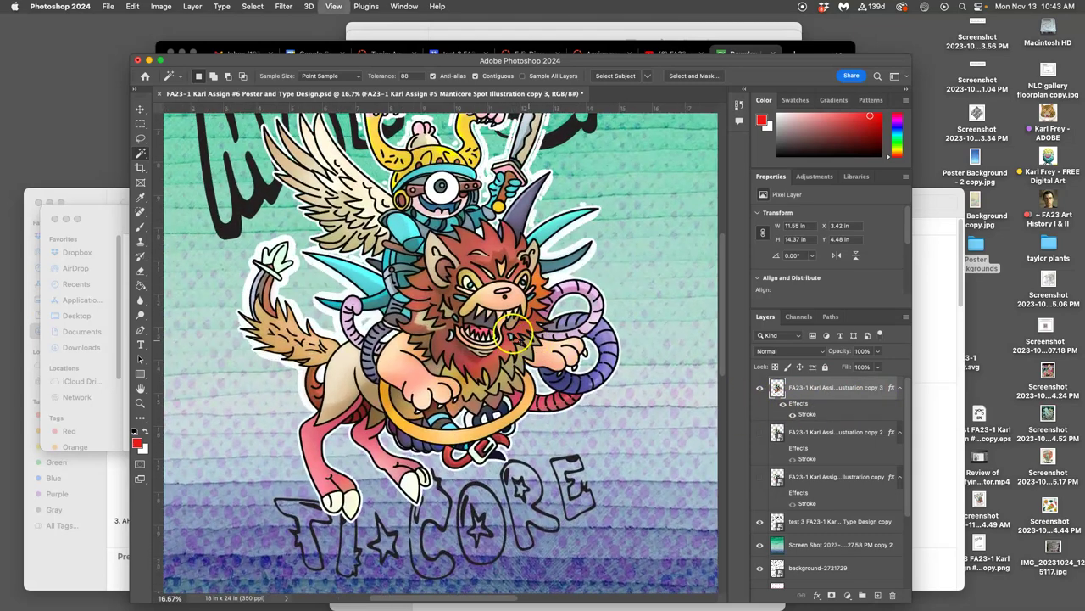
scroll(535, 305, "up", 3)
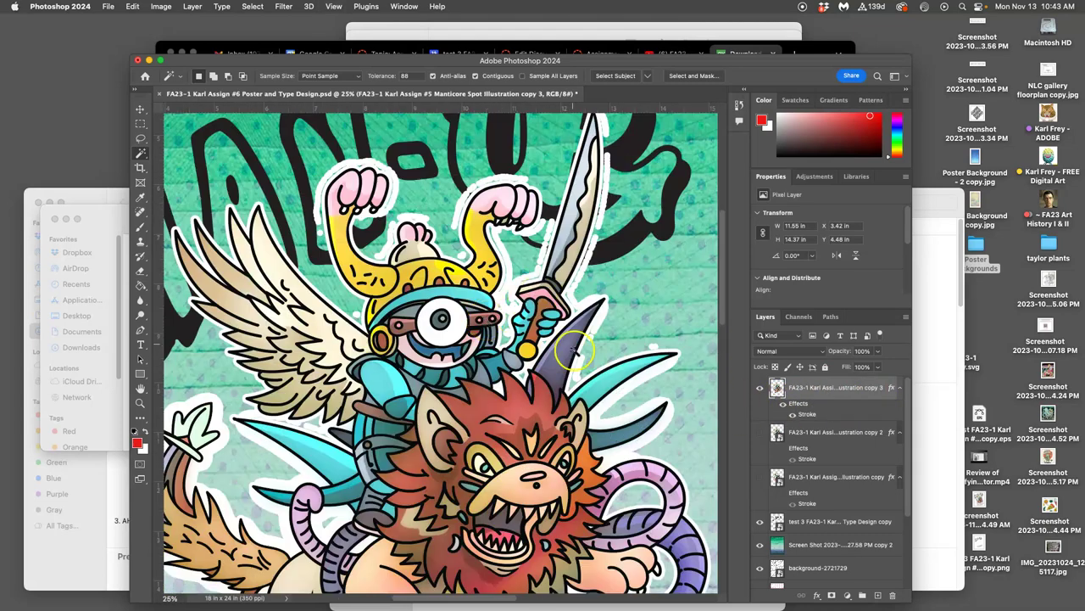
left_click(610, 402)
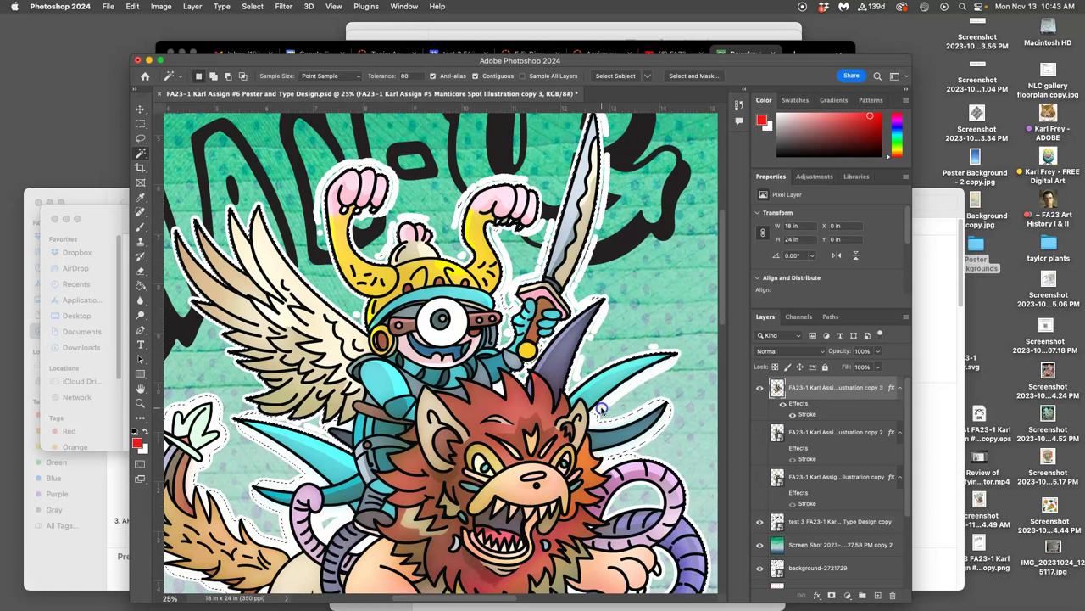
key("shift")
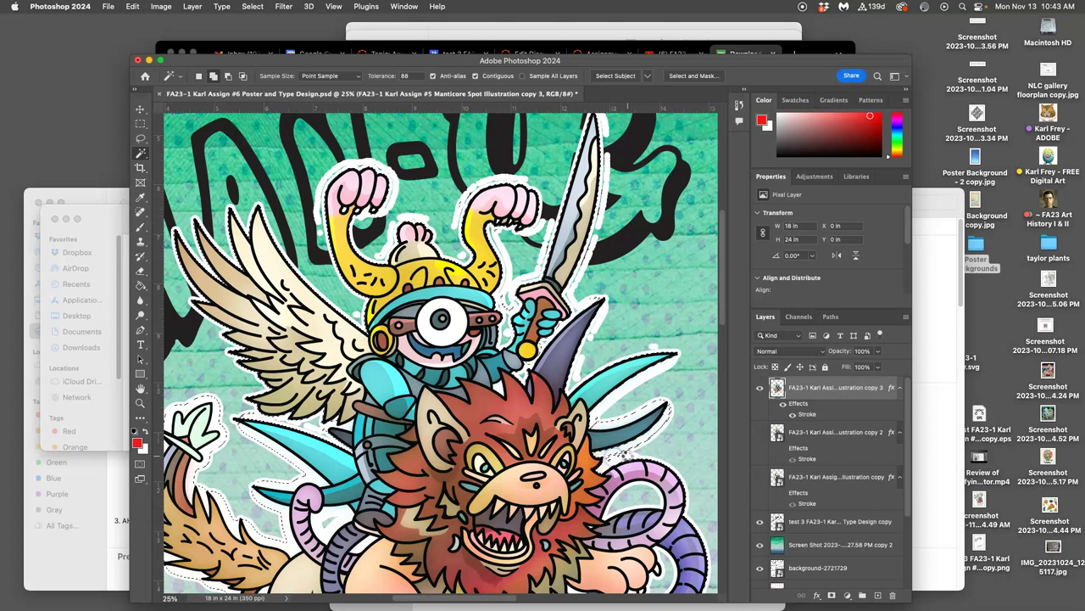
- Add the gaps beside the tail, along its edge, and between wing and tail
left_click(665, 463)
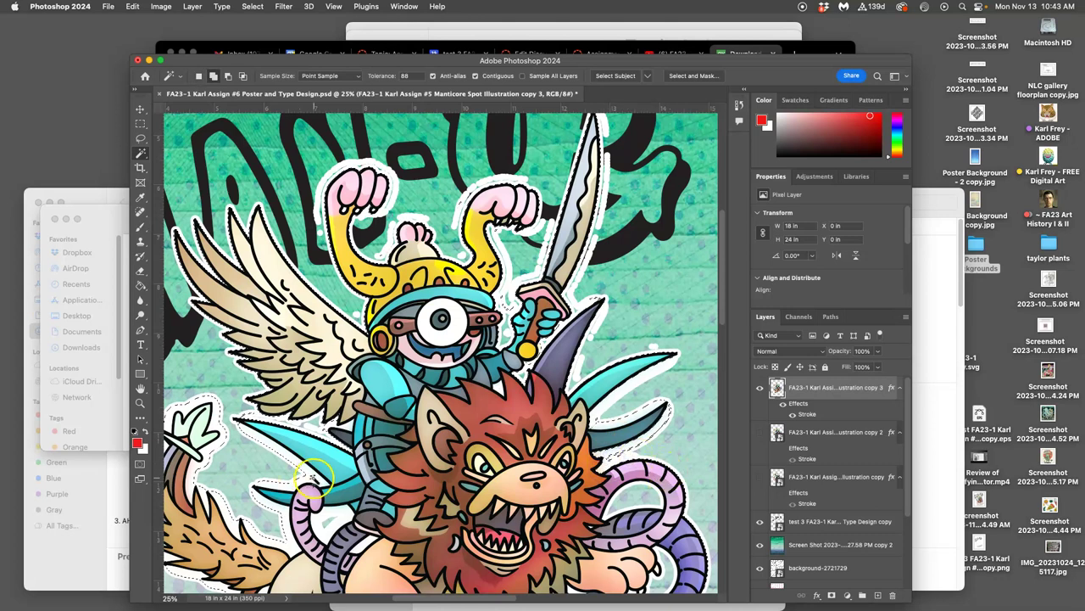
left_click(268, 504)
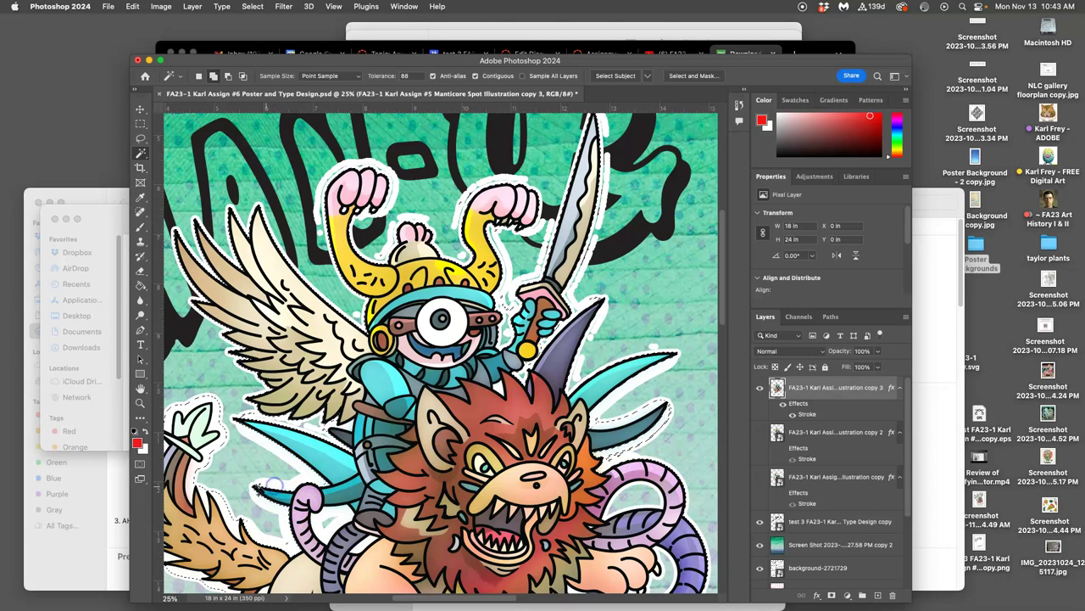
left_click(214, 499)
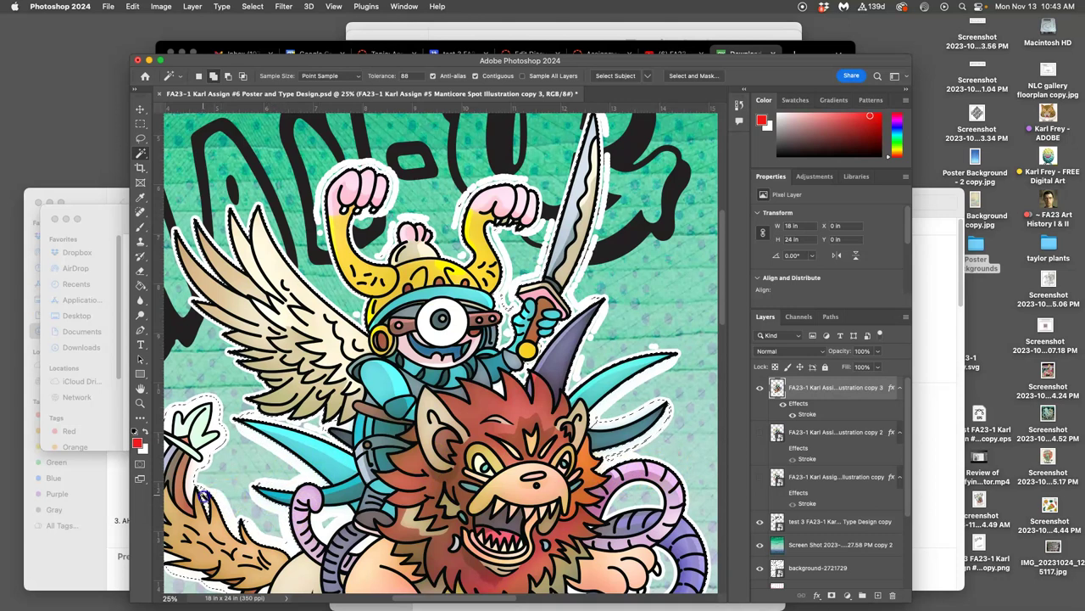
left_click(191, 477)
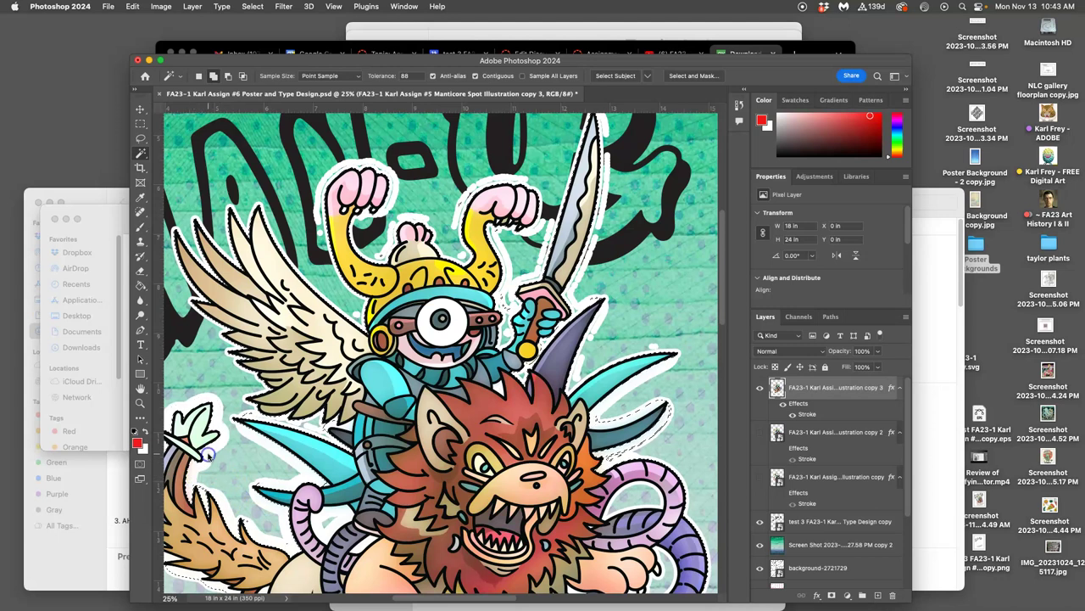
left_click(241, 428)
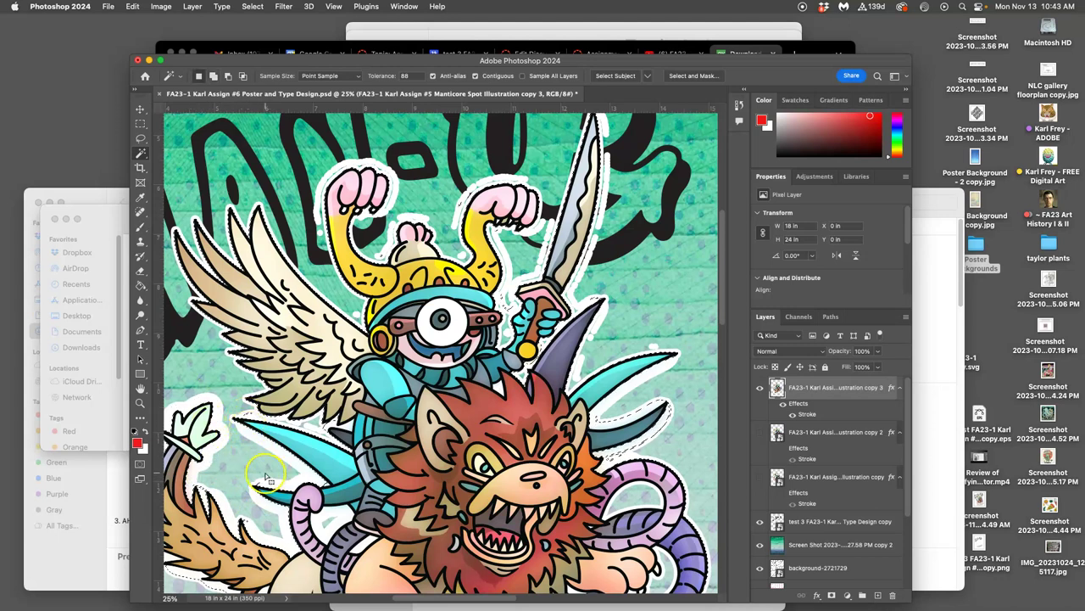
scroll(246, 432, "left", 5)
left_click(311, 525)
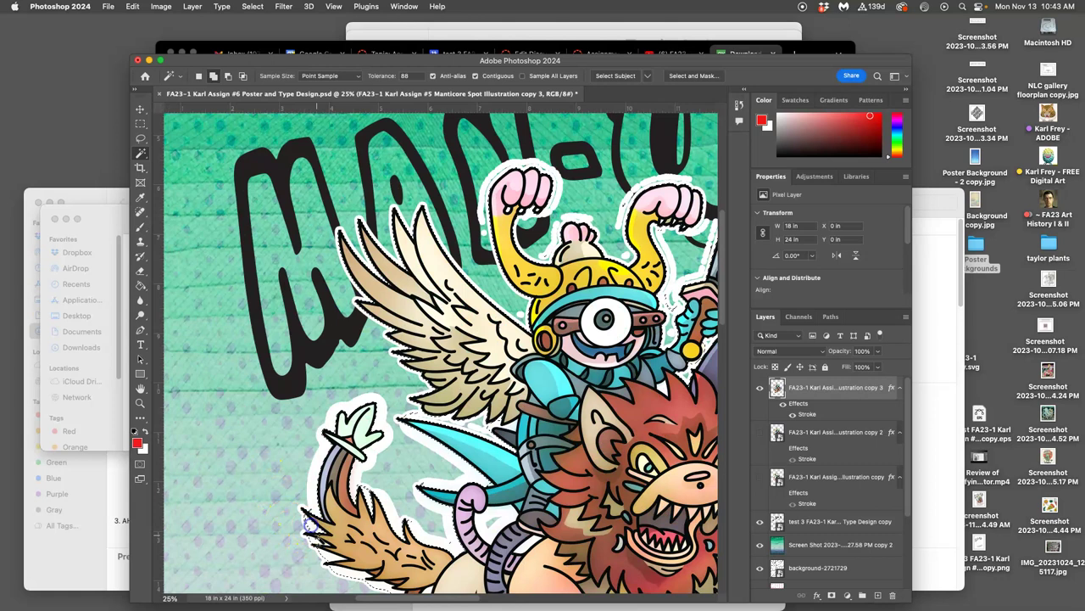
- Extend the selection around the lower tail's bottom edge, review it, then deselect with Cmd+D
left_click(337, 567)
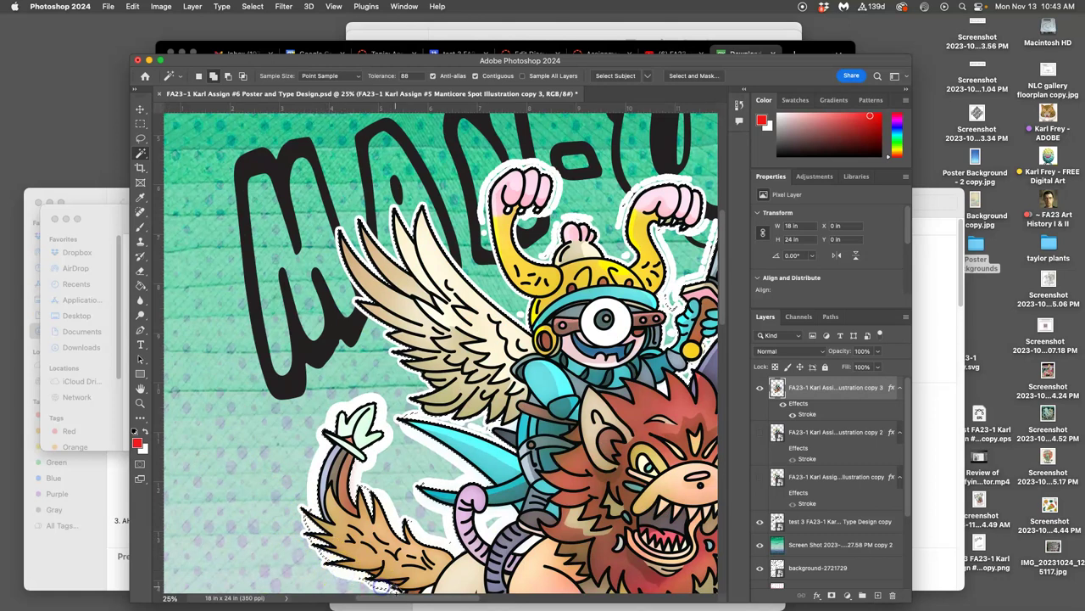
left_click(382, 587)
scroll(382, 585, "down", 5)
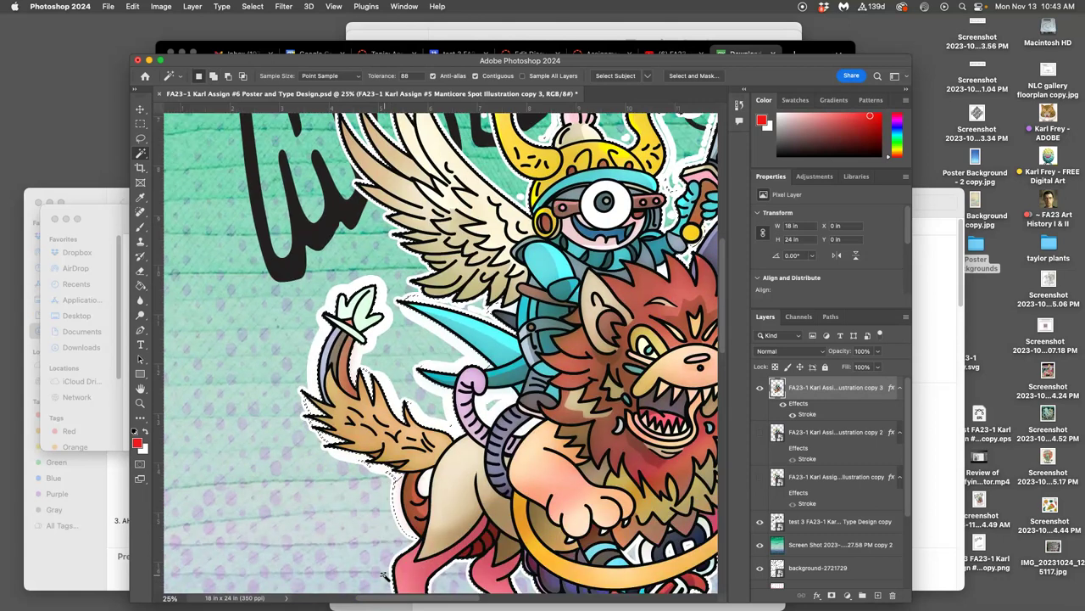
left_click(399, 541)
left_click(399, 542)
scroll(398, 543, "right", 3)
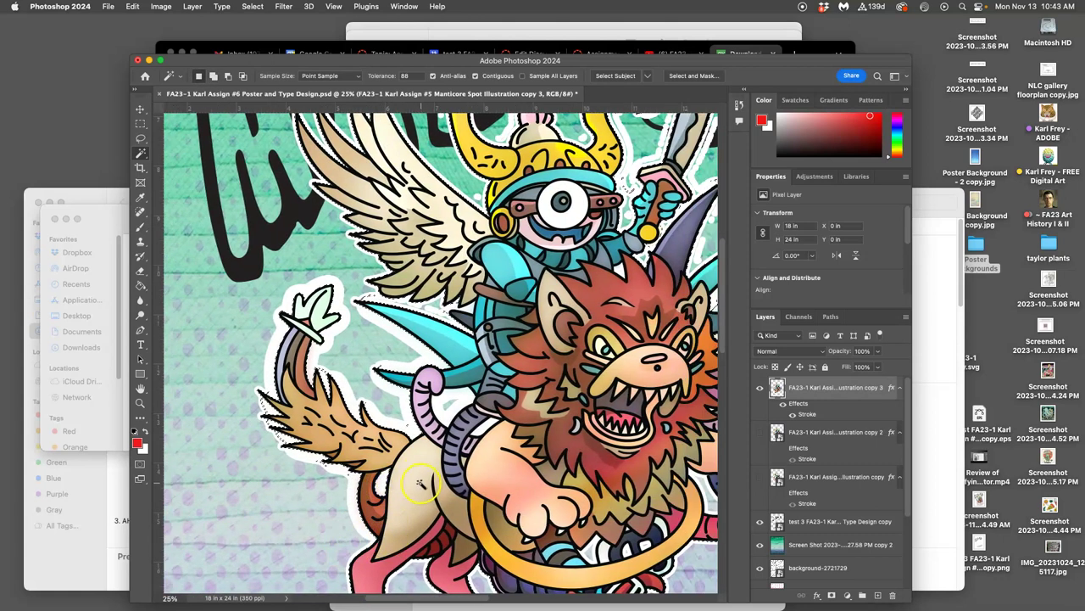
scroll(420, 483, "down", 5)
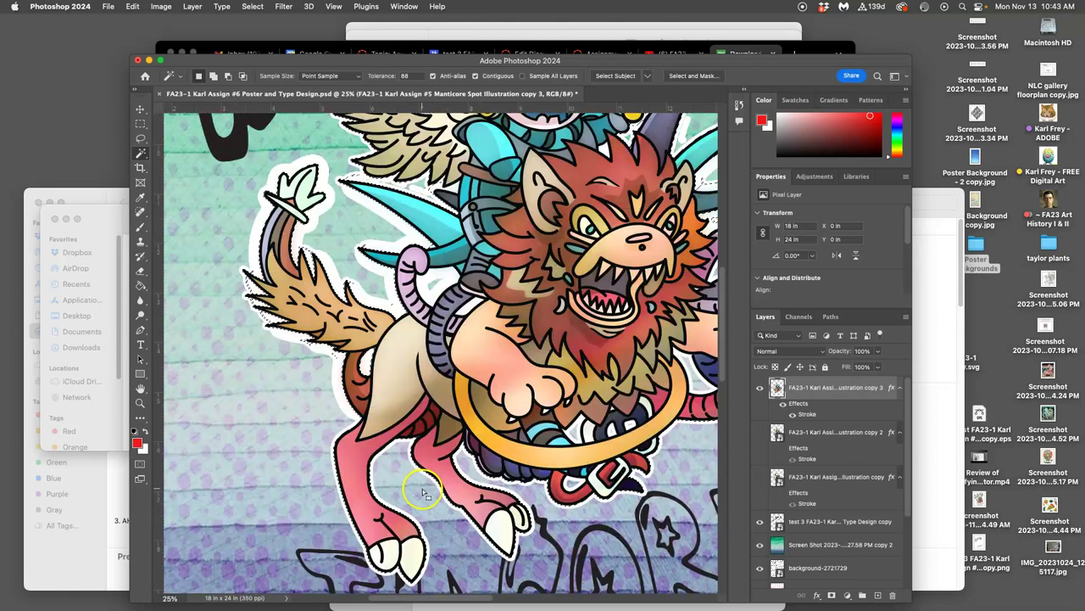
scroll(583, 507, "right", 2)
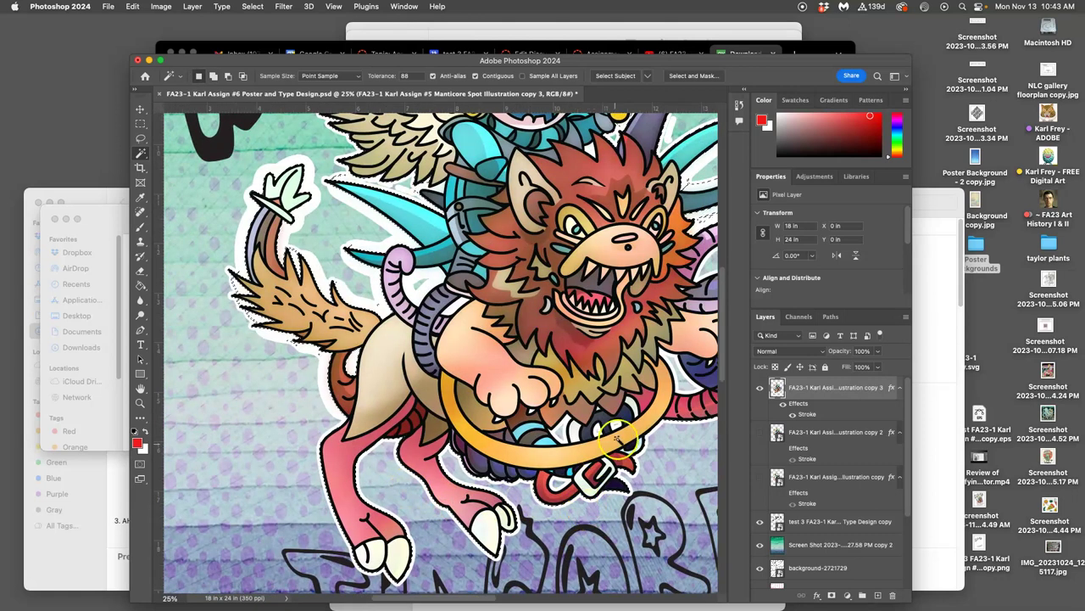
scroll(637, 441, "right", 6)
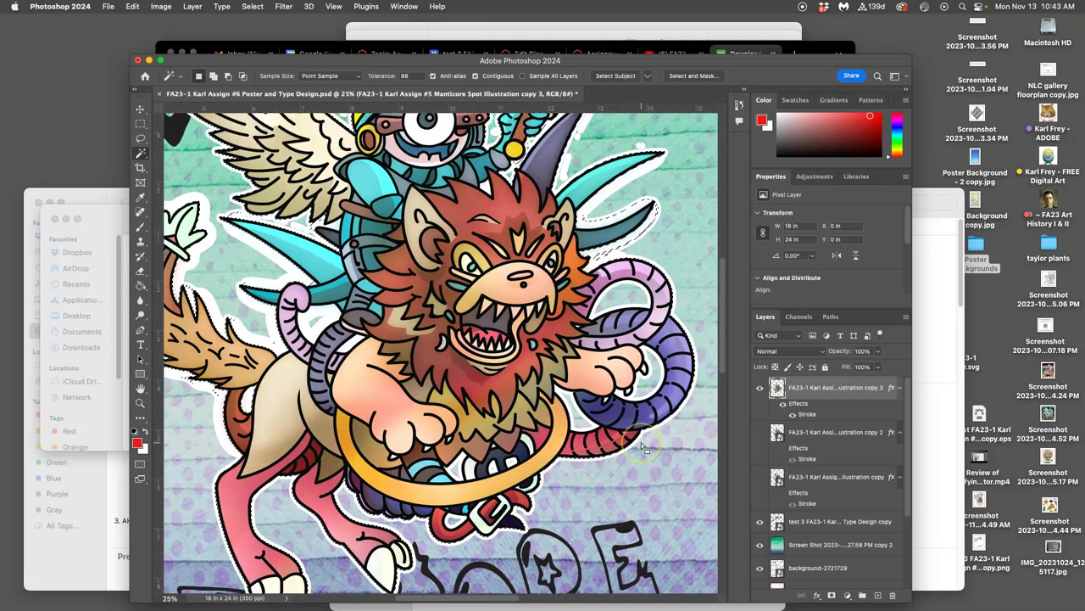
scroll(641, 442, "up", 5)
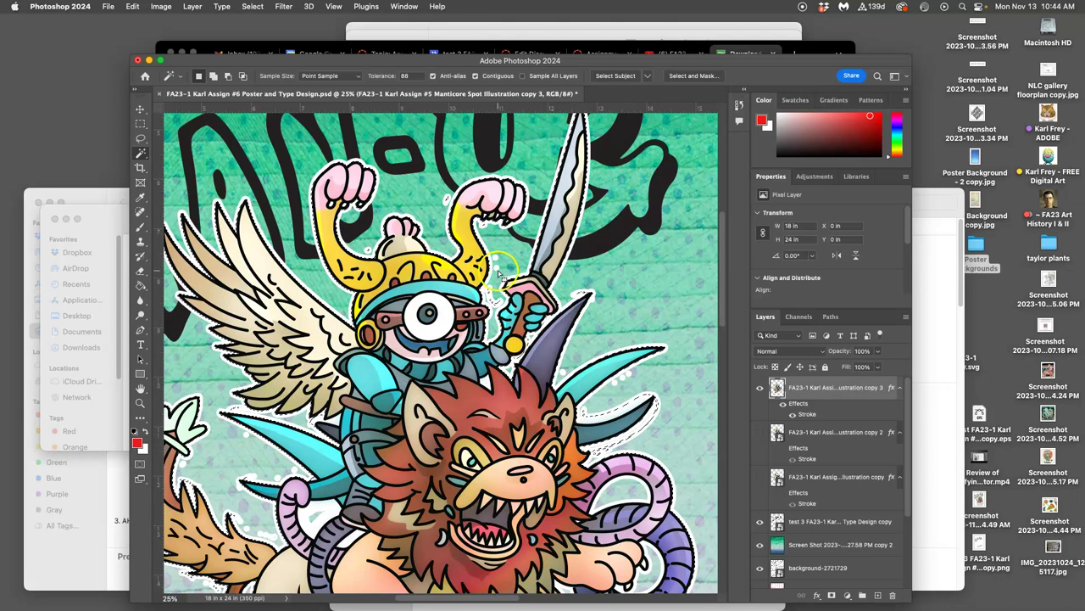
key("super+d")
left_click(141, 138)
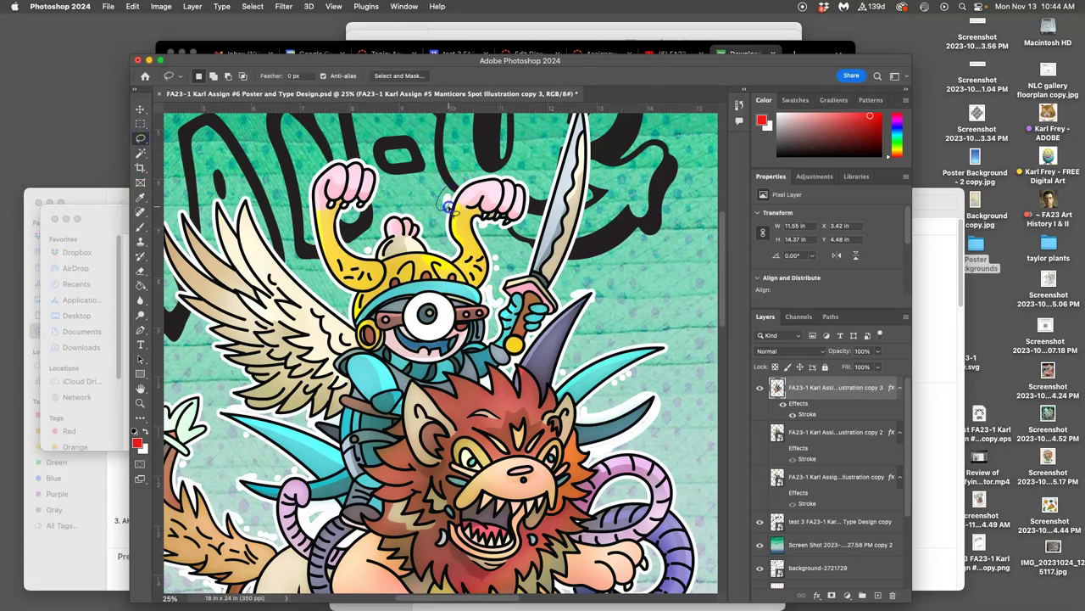
left_click_drag(454, 197, 450, 184)
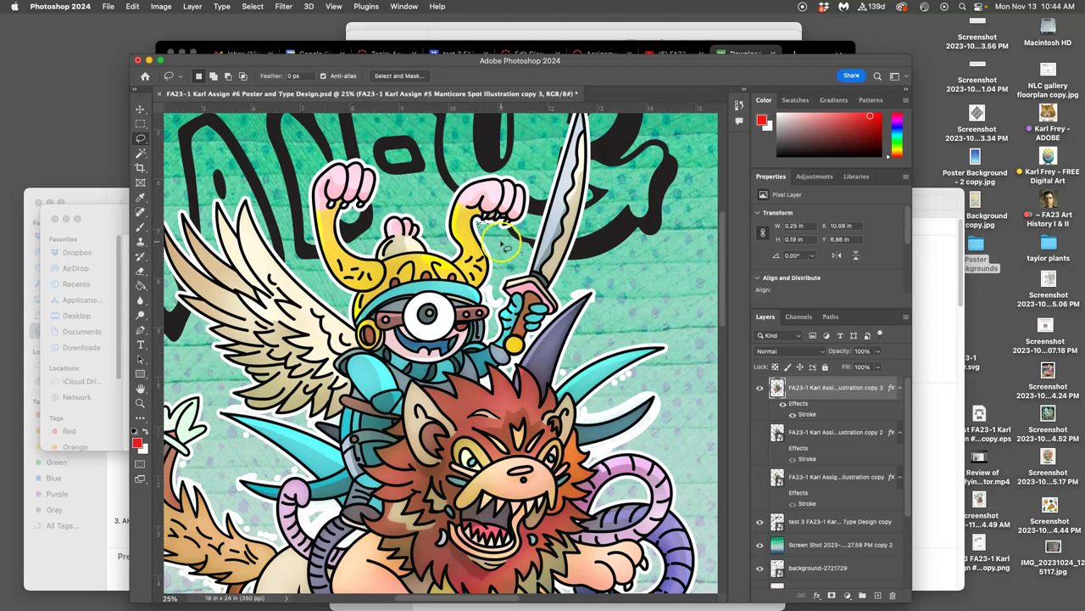
left_click(589, 291)
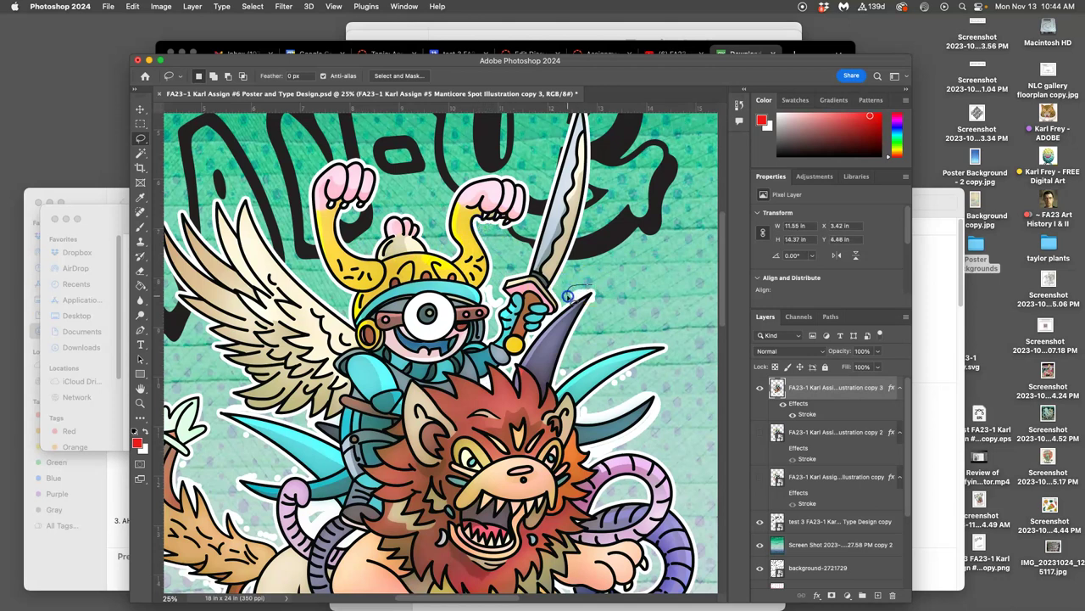
mouse_move(577, 295)
left_mouse_down()
mouse_move(589, 285)
mouse_move(600, 299)
left_mouse_up()
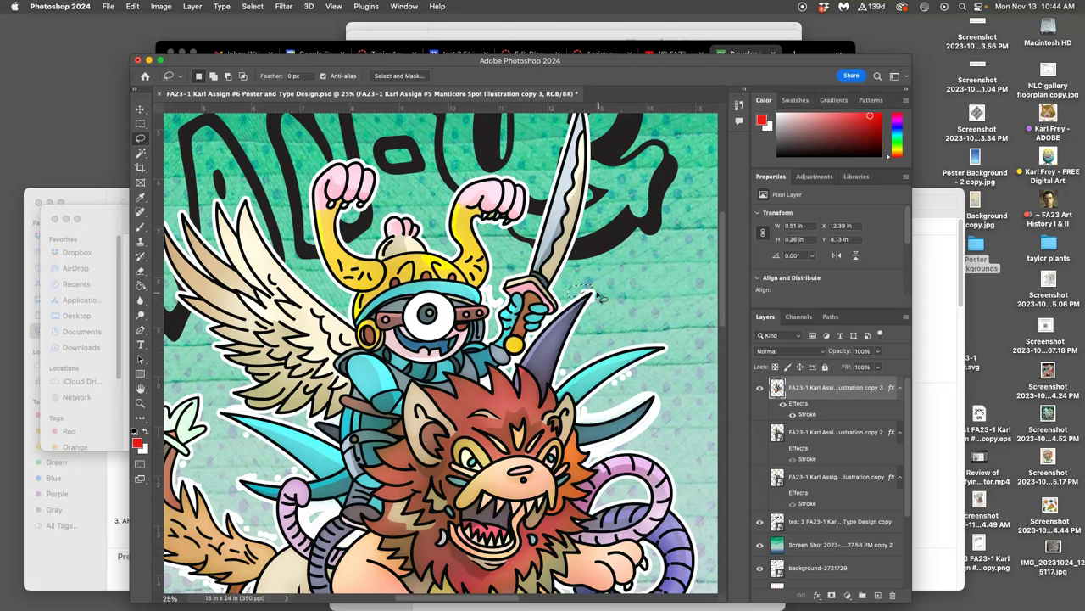
left_click(573, 289)
left_click(597, 297)
left_click_drag(595, 307, 597, 307)
left_click(636, 373)
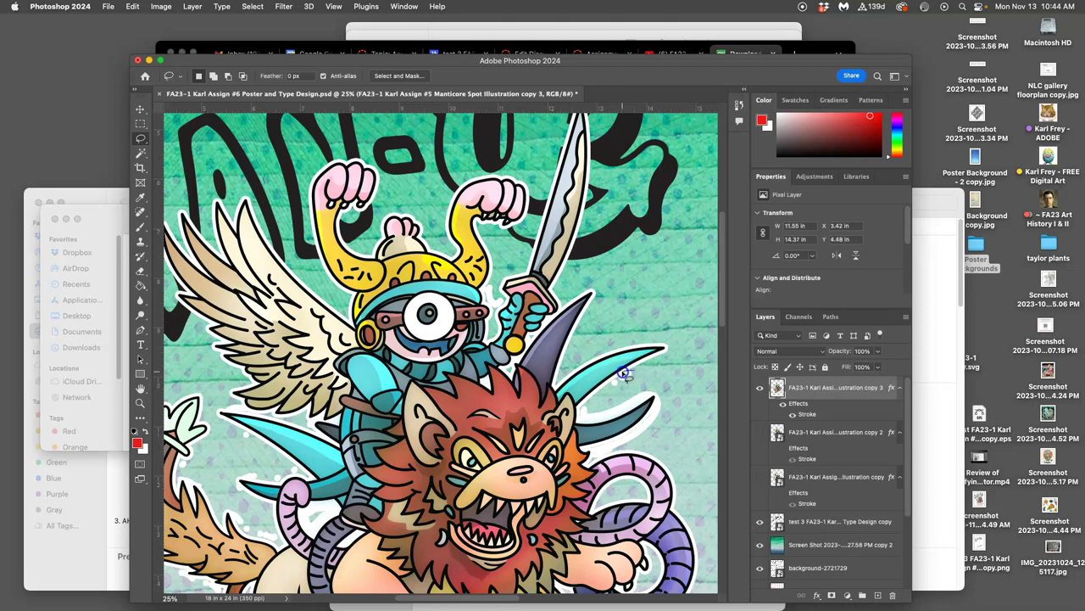
mouse_move(624, 374)
left_mouse_down()
mouse_move(611, 388)
mouse_move(635, 378)
left_mouse_up()
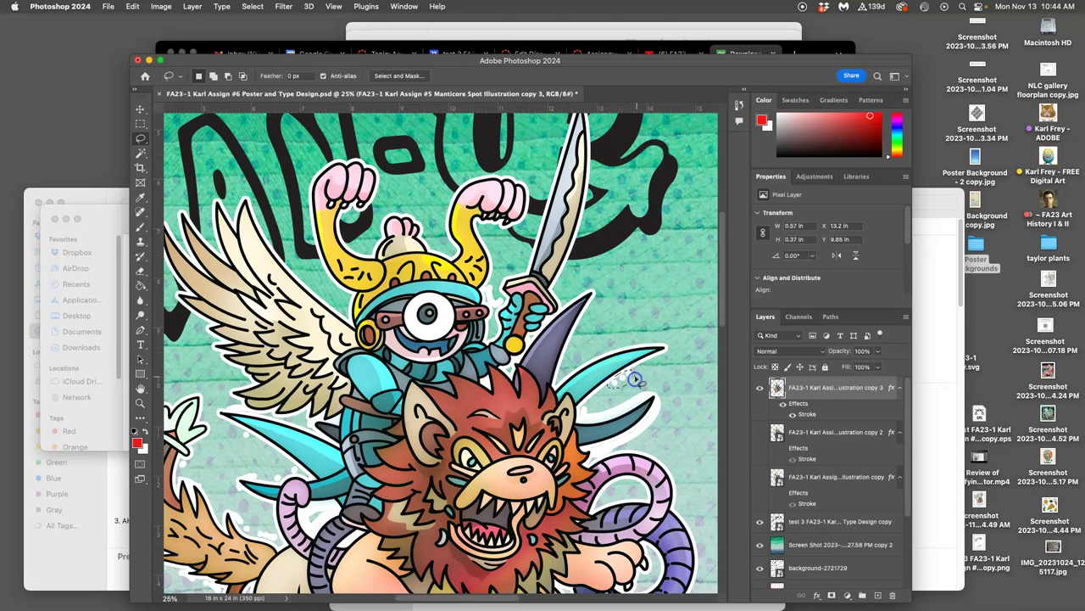
left_click(595, 407)
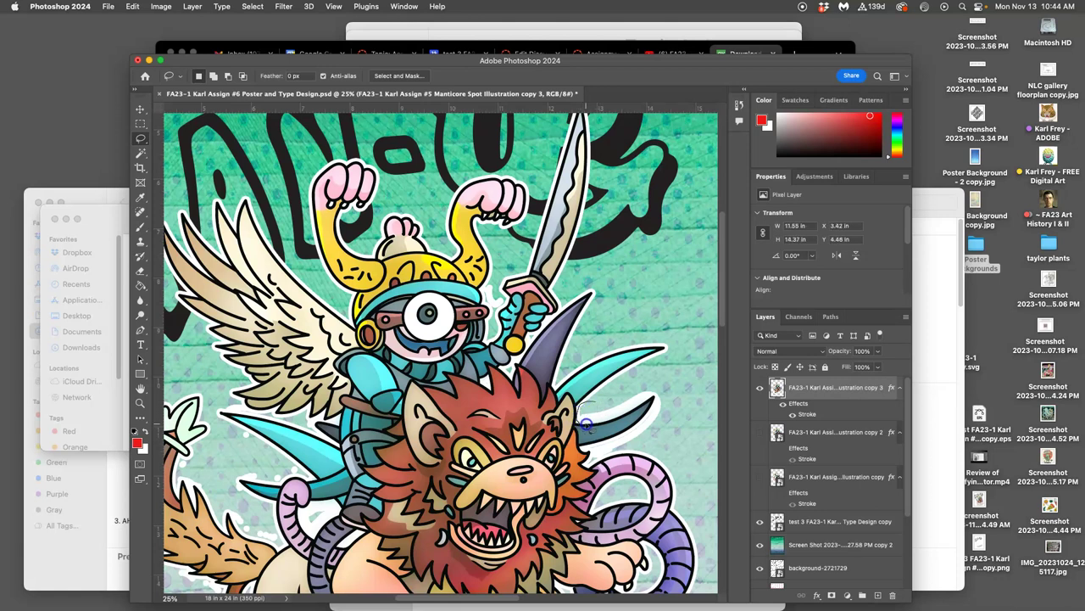
left_click_drag(646, 399, 643, 389)
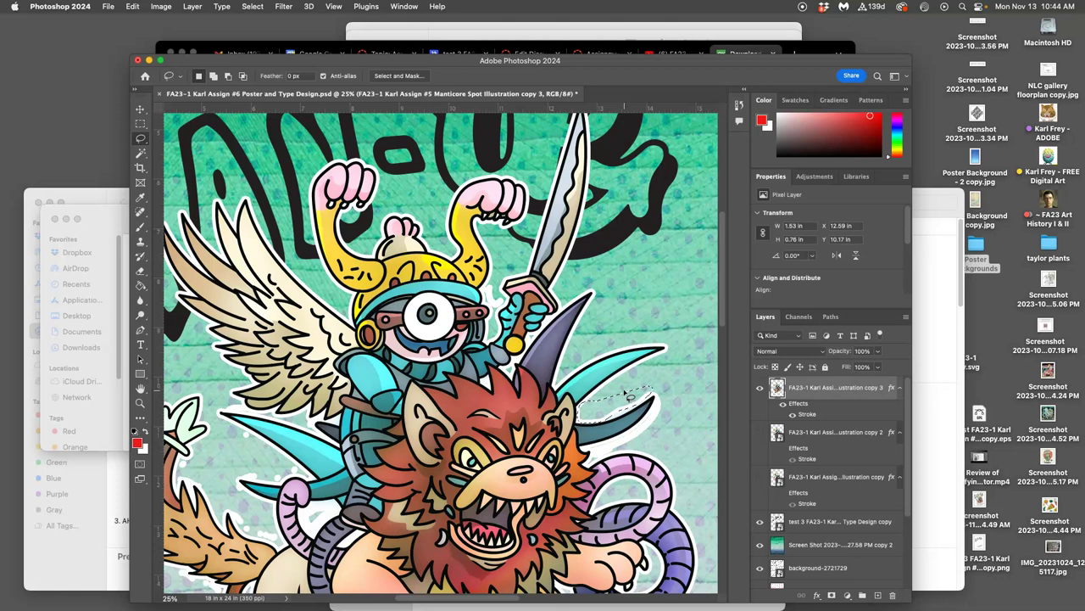
left_click(656, 384)
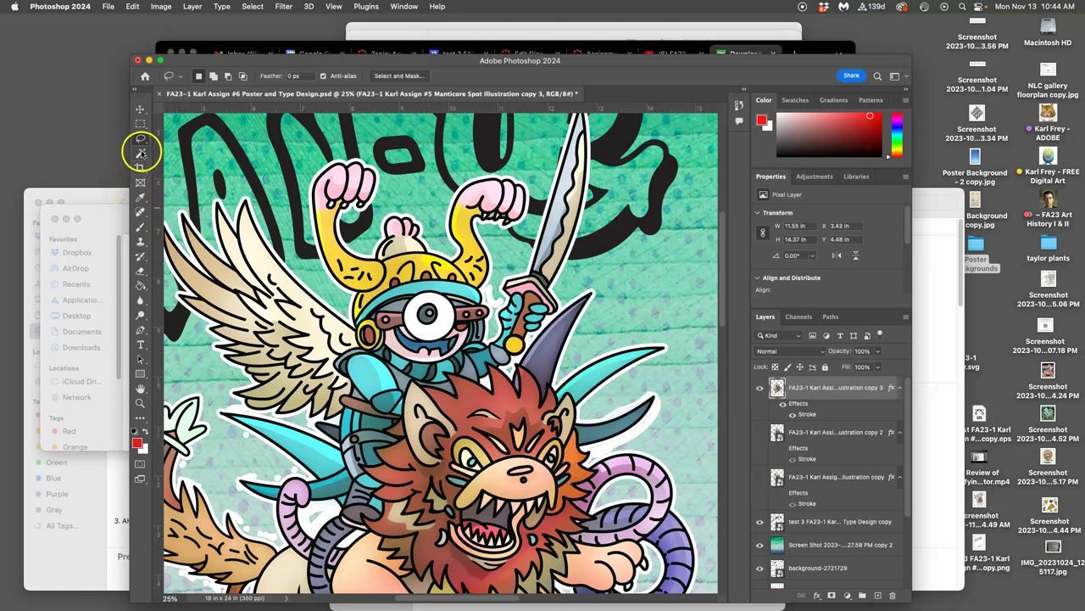
left_click(142, 153)
left_click(624, 412)
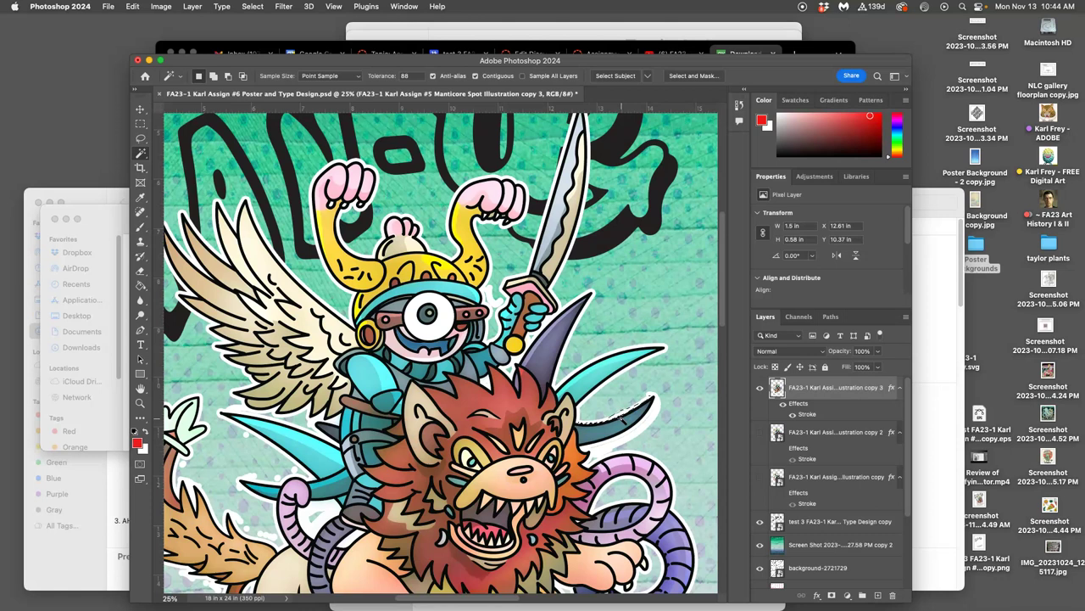
left_click(649, 390)
left_click(683, 400)
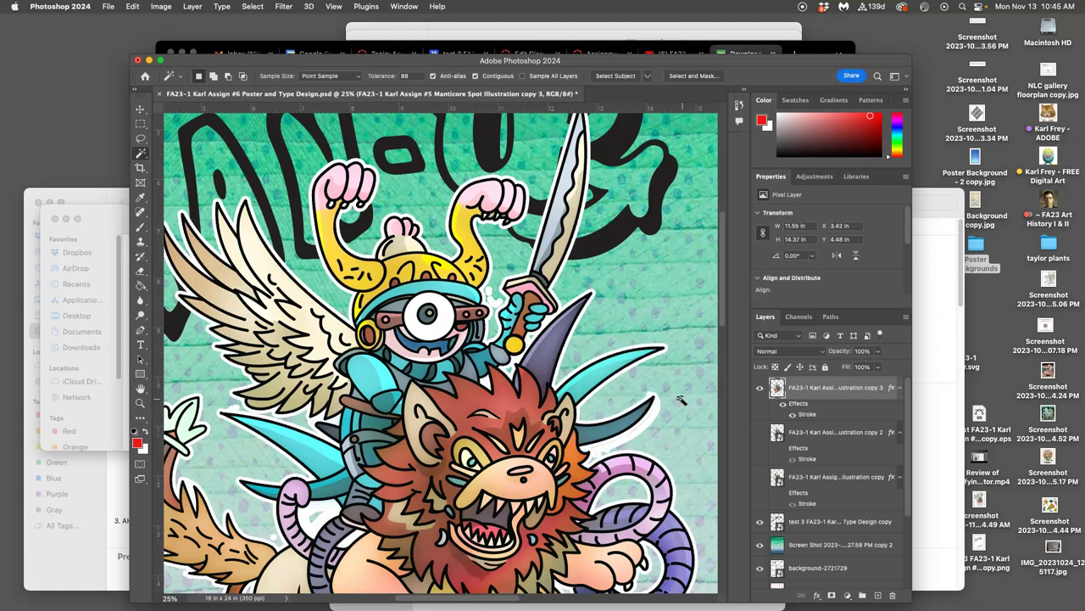
left_click(642, 435)
left_click(644, 432)
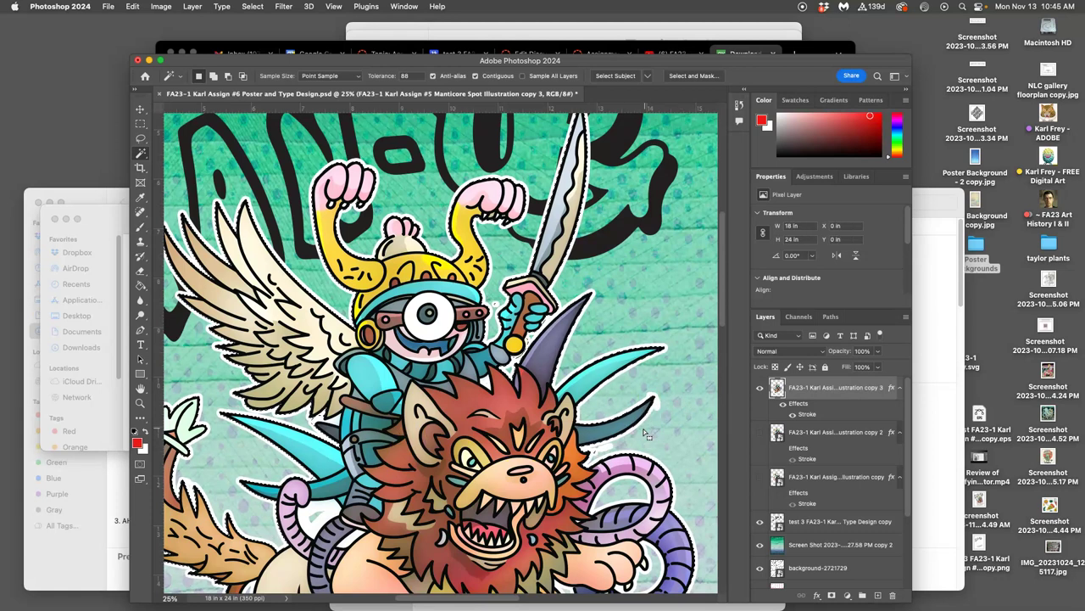
left_click(329, 477)
left_click(316, 511)
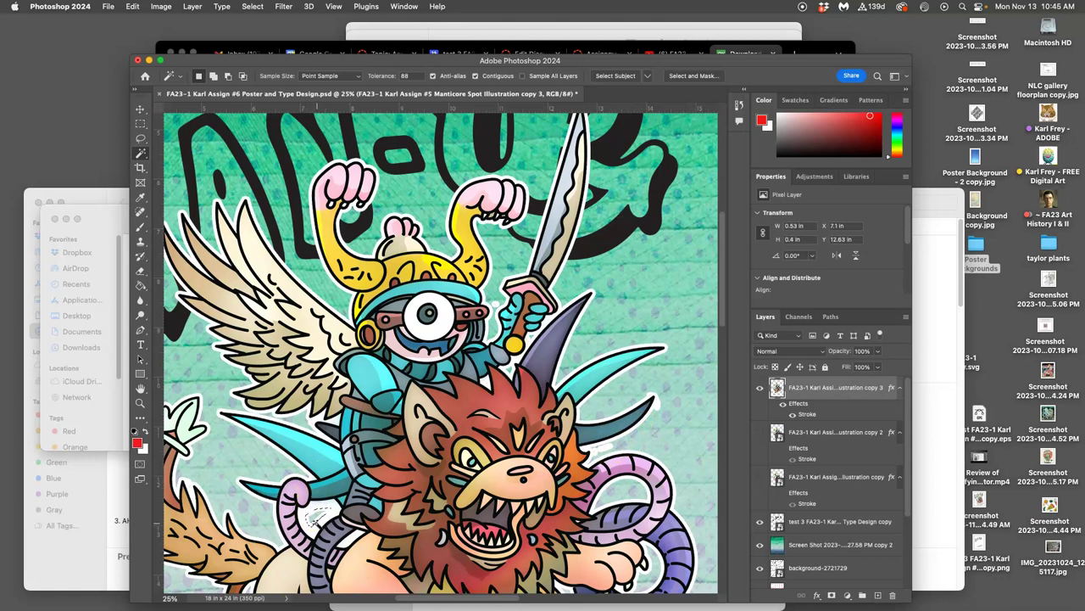
left_click(325, 506)
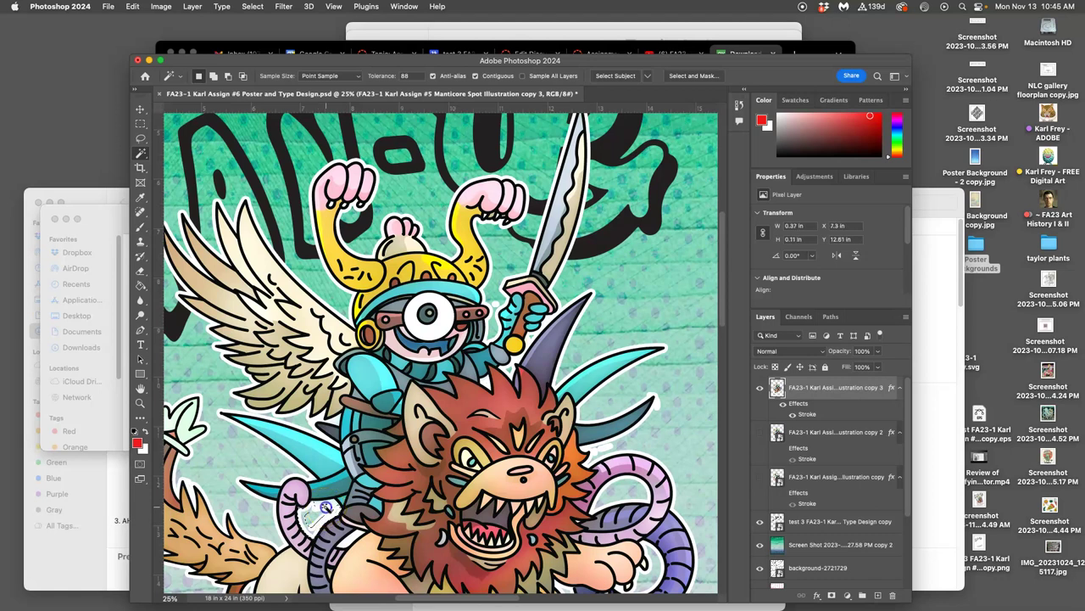
left_click(329, 504)
left_click(336, 513)
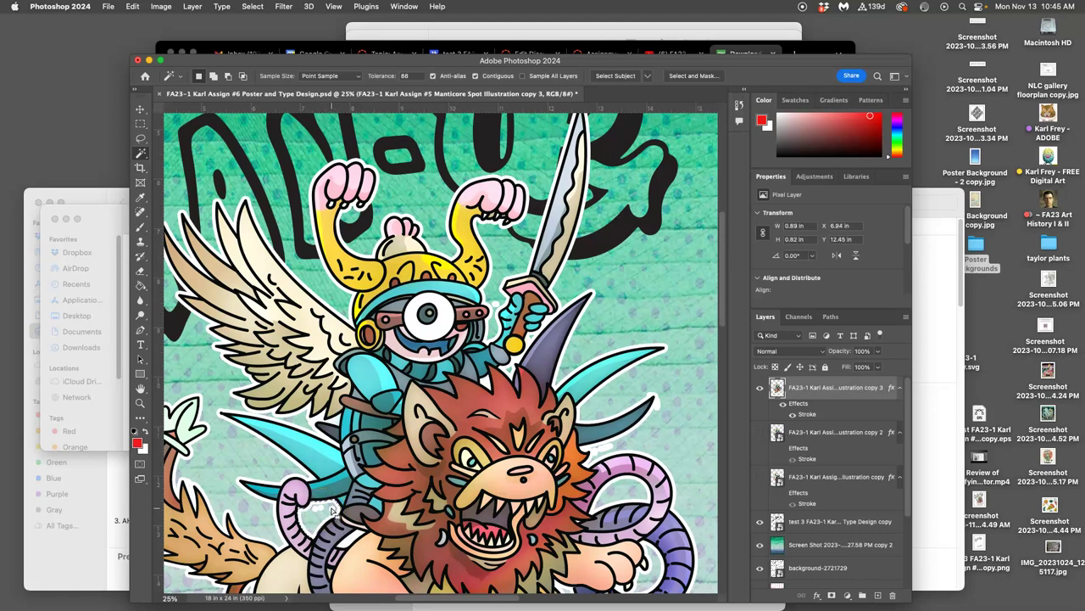
left_click(355, 545)
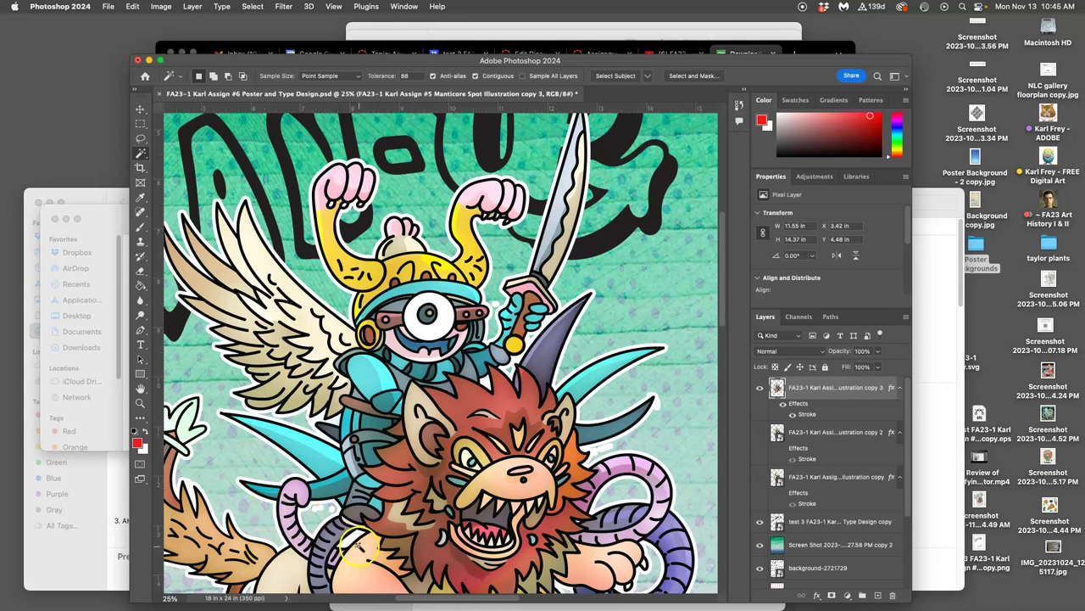
left_click(351, 543)
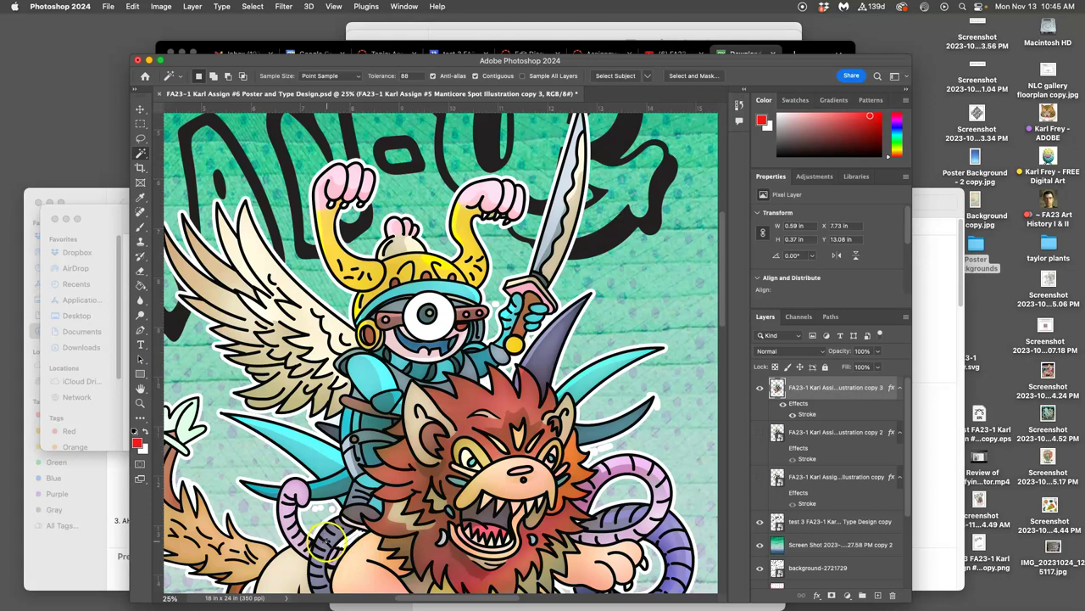
left_click(292, 501)
scroll(293, 501, "left", 5)
scroll(293, 501, "right", 3)
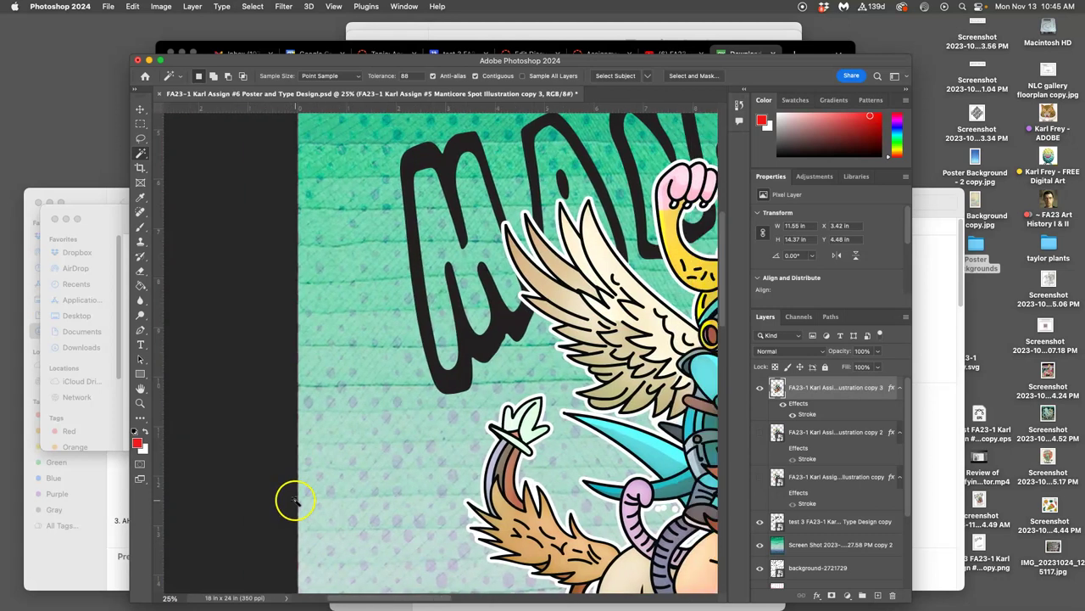
- With the Lasso tool, trace small outlines along the tail's left edge, clearing each one
left_click(141, 137)
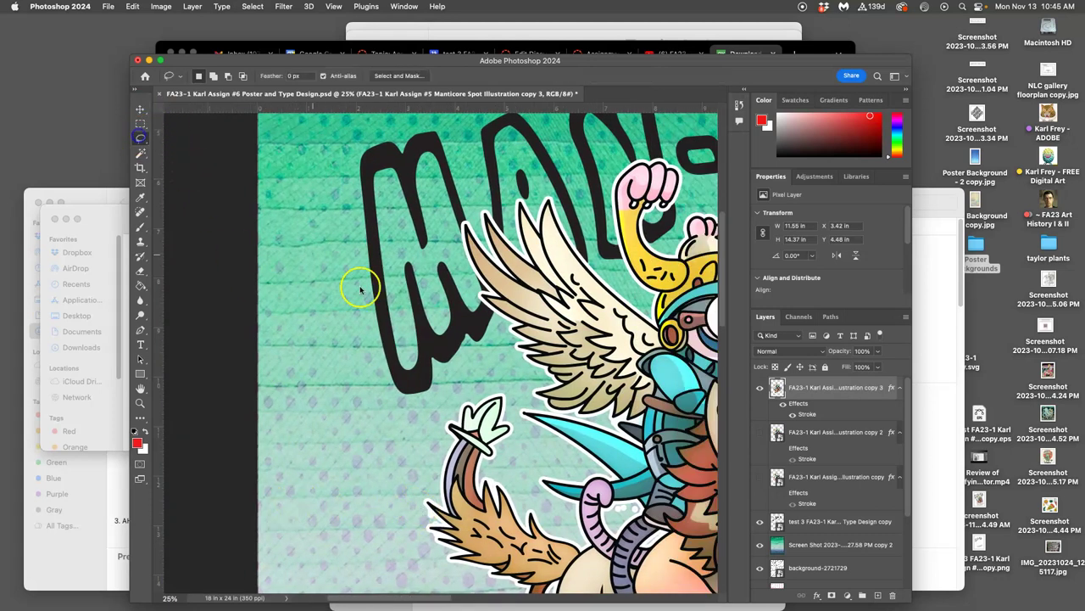
scroll(416, 340, "down", 3)
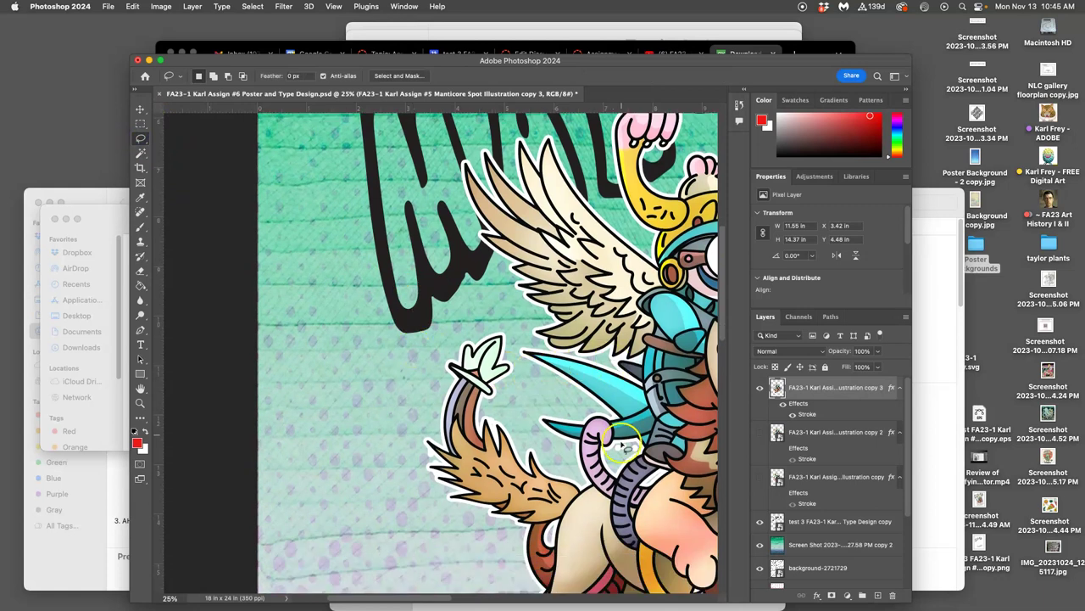
left_click_drag(614, 447, 636, 454)
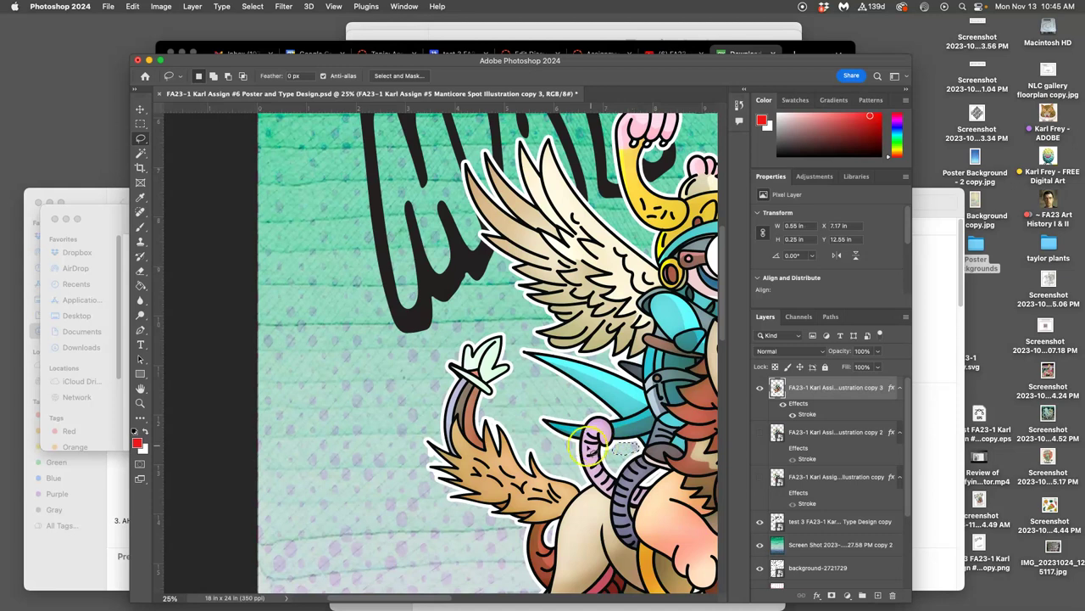
left_click(465, 458)
left_click_drag(465, 458, 432, 454)
left_click(424, 462)
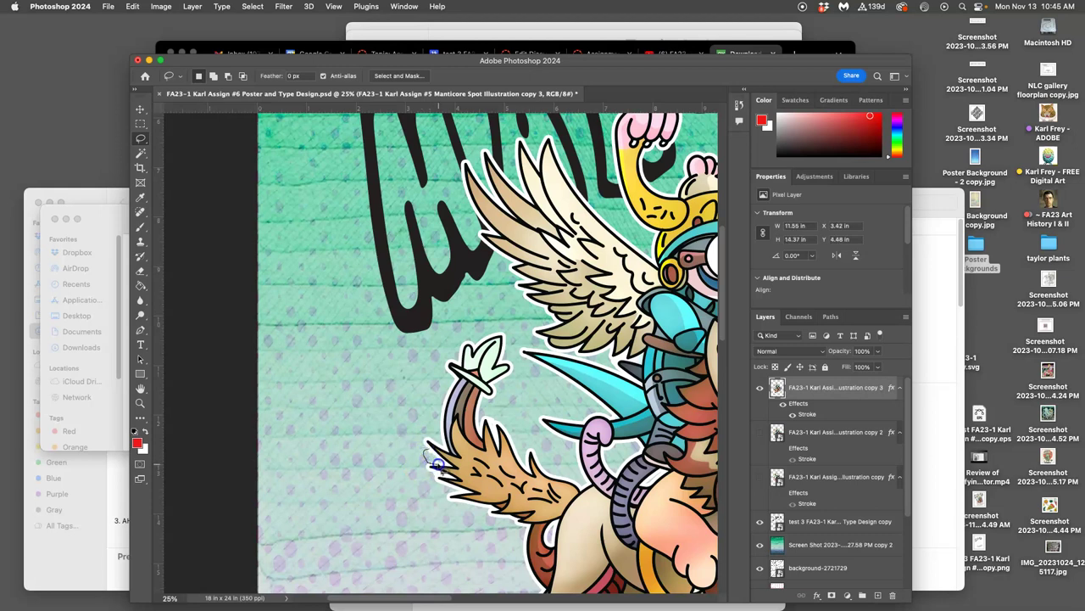
left_click_drag(436, 456, 431, 455)
scroll(429, 454, "up", 5)
left_click(431, 434)
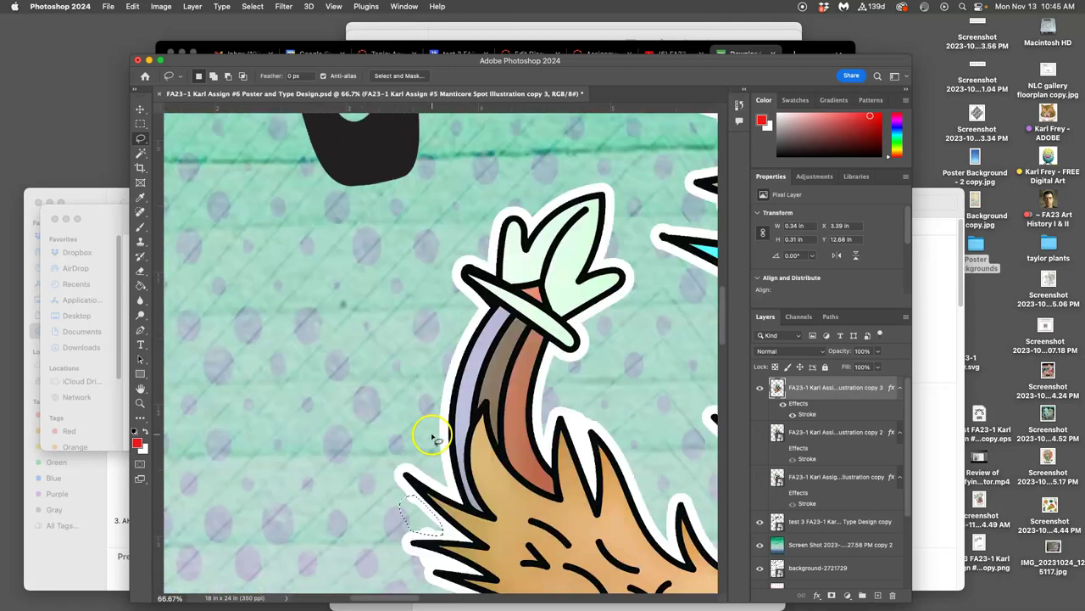
scroll(433, 436, "down", 2)
left_click(399, 448)
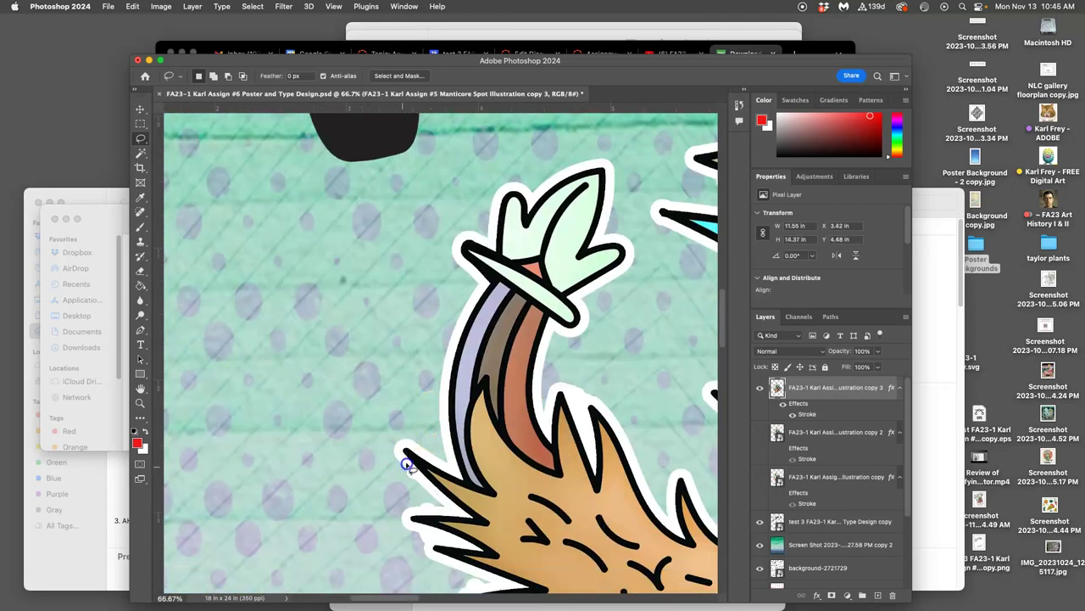
- Try lasso outlines around the white gap at the tail tip, discarding each attempt
mouse_move(415, 470)
left_mouse_down()
mouse_move(417, 506)
mouse_move(435, 503)
mouse_move(414, 498)
mouse_move(414, 511)
mouse_move(451, 515)
mouse_move(413, 532)
mouse_move(458, 548)
left_mouse_up()
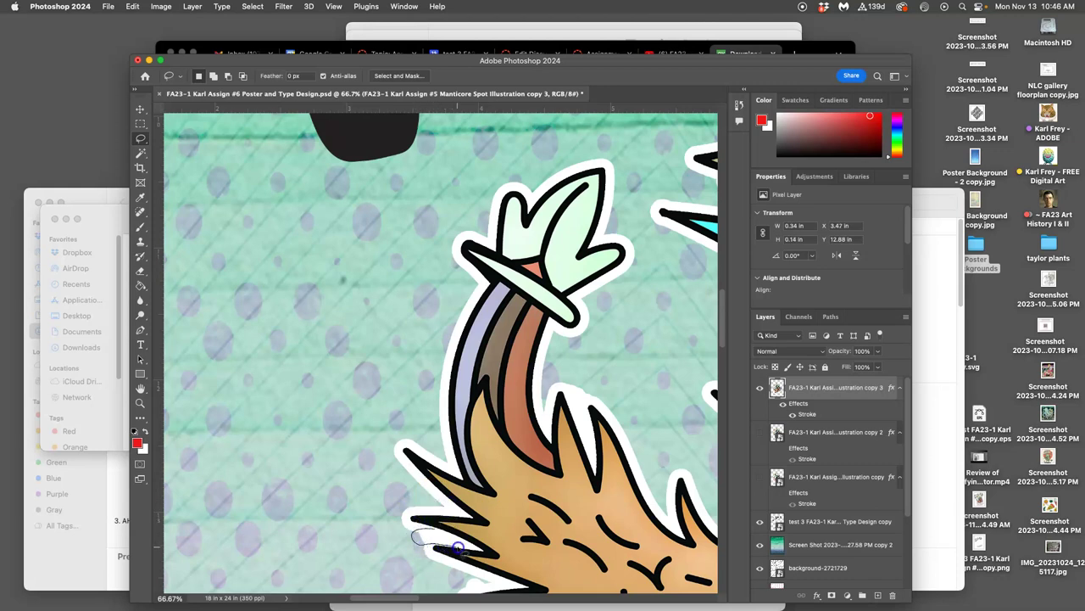
left_click(414, 536)
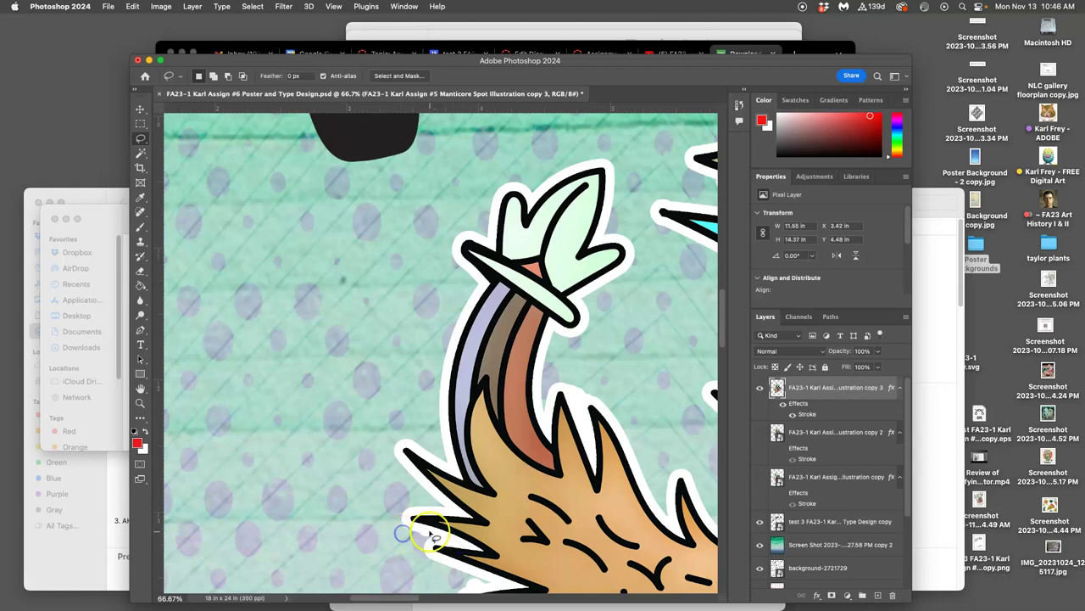
left_click_drag(424, 540, 446, 536)
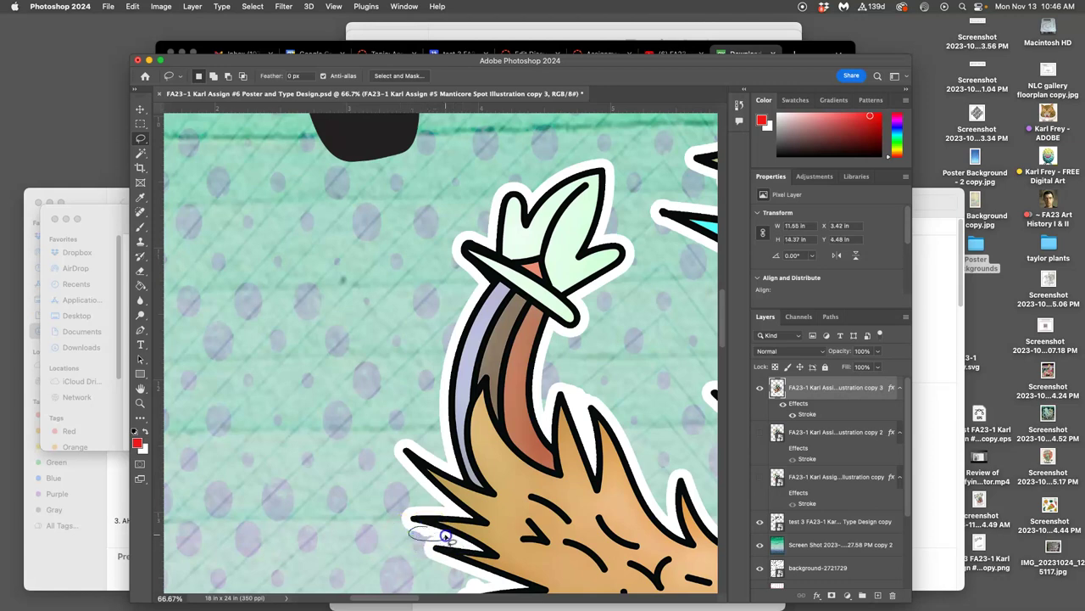
left_click(364, 521)
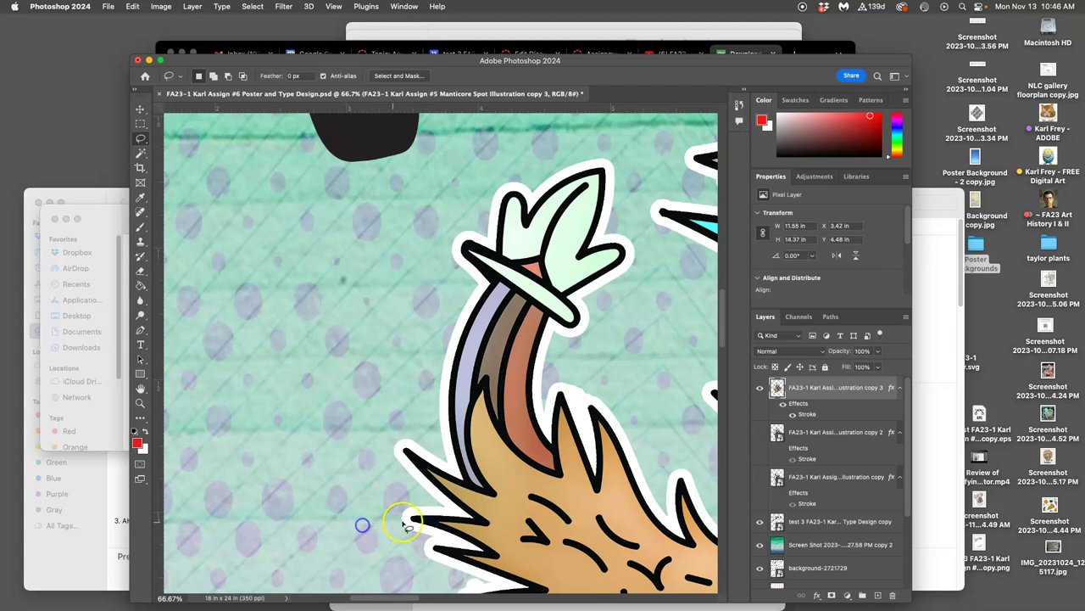
scroll(405, 524, "down", 5)
mouse_move(492, 424)
left_mouse_down()
mouse_move(462, 424)
mouse_move(454, 436)
mouse_move(505, 425)
left_mouse_up()
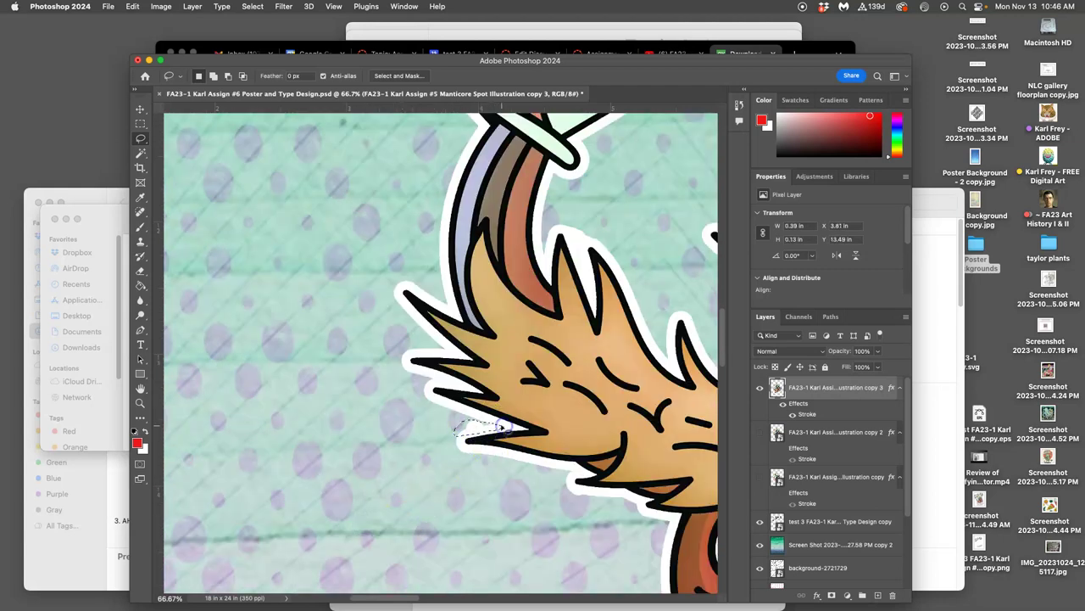
left_click(507, 430)
scroll(501, 492, "right", 2)
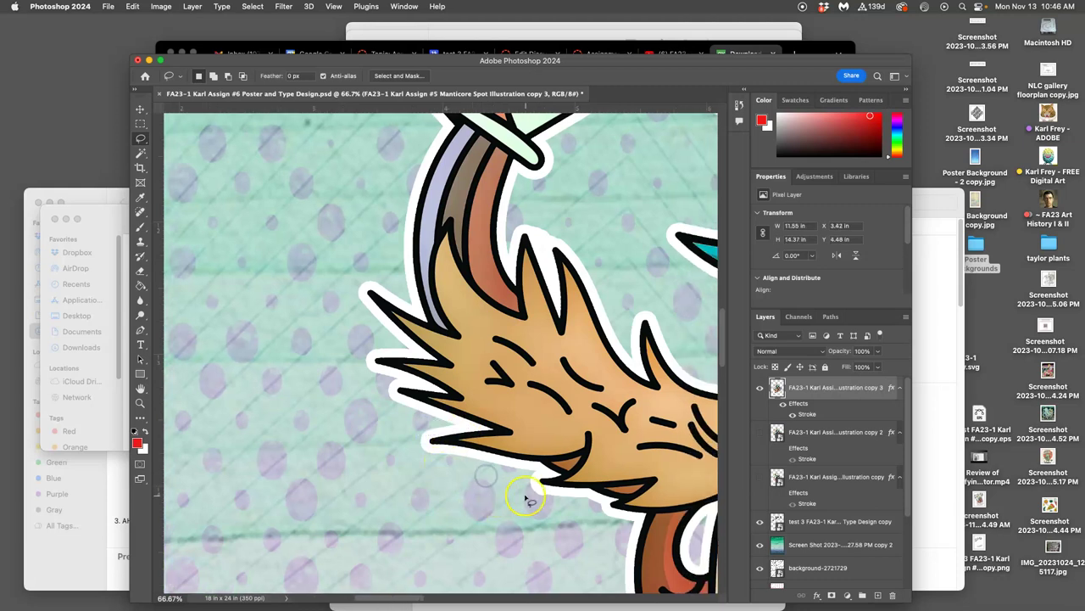
scroll(526, 501, "right", 4)
scroll(517, 496, "down", 6)
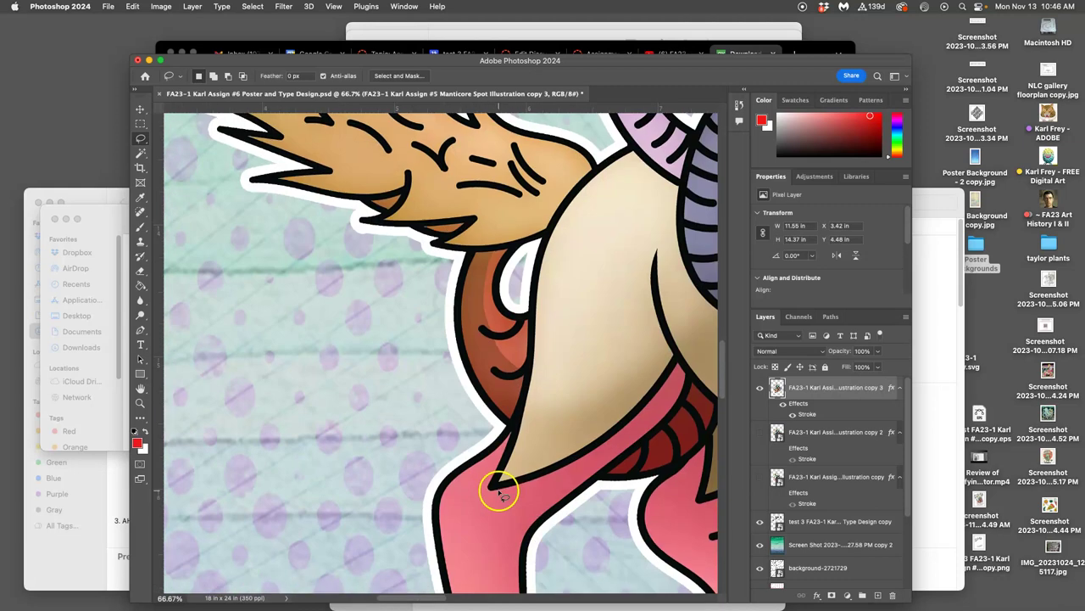
- Lasso the white strip under the lion's horn, delete it, and deselect
scroll(499, 492, "down", 5)
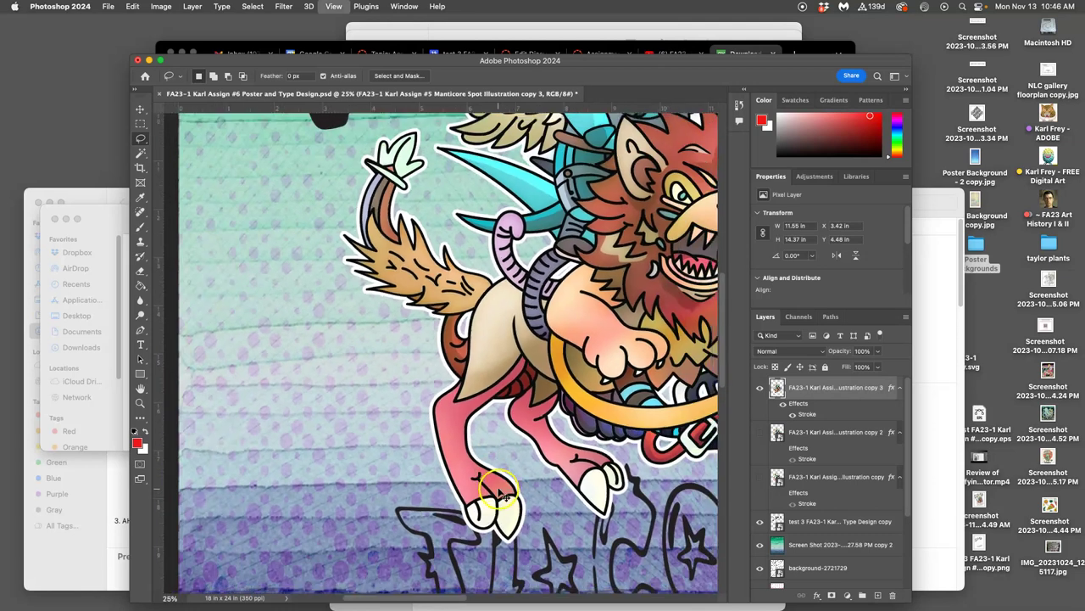
scroll(502, 494, "right", 4)
scroll(594, 450, "up", 3)
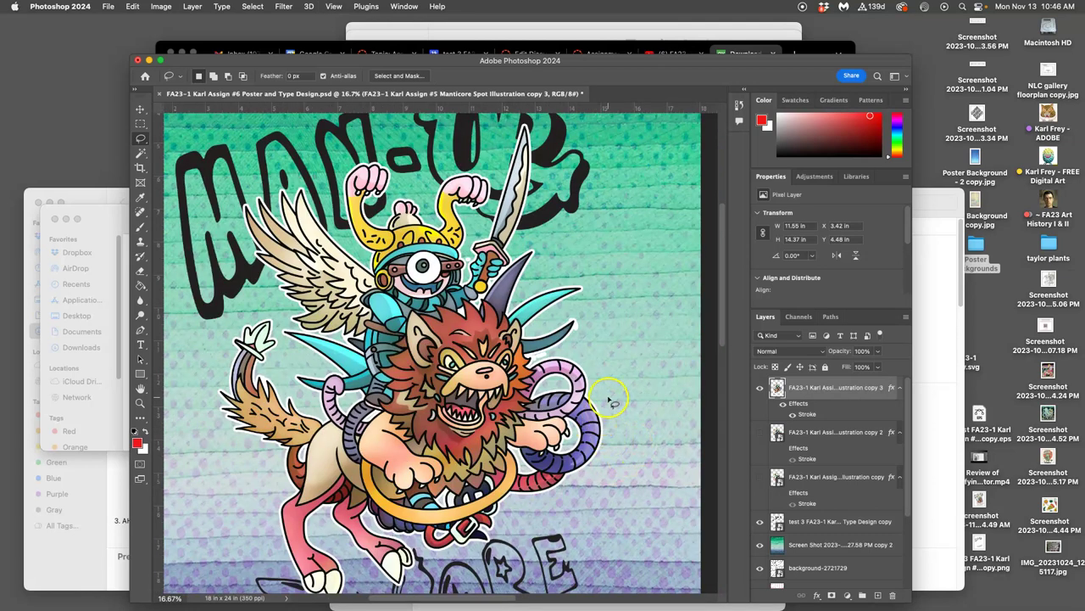
scroll(612, 402, "up", 3)
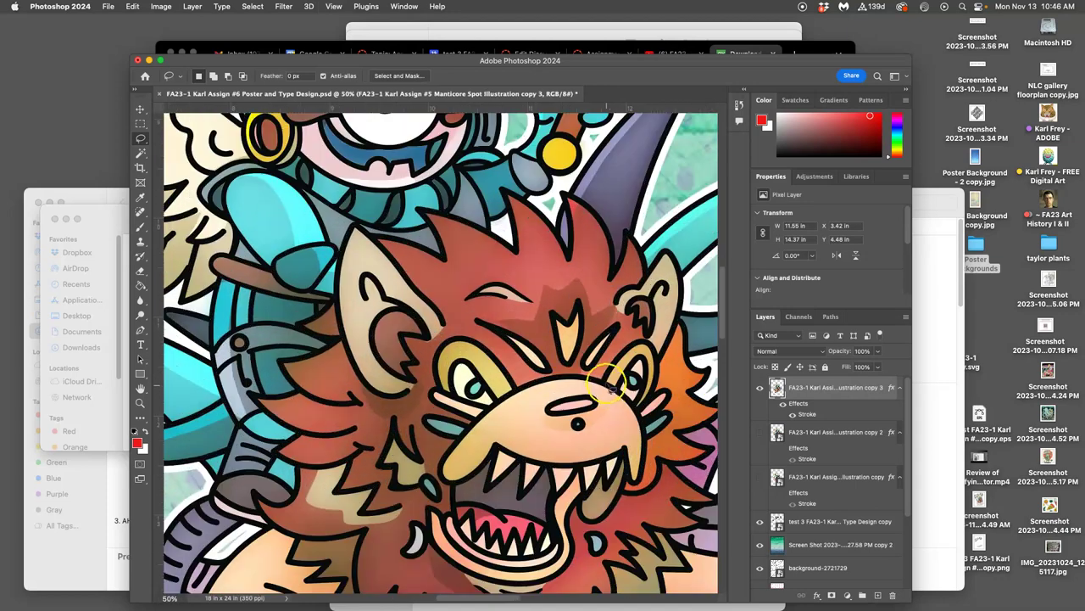
scroll(509, 390, "right", 2)
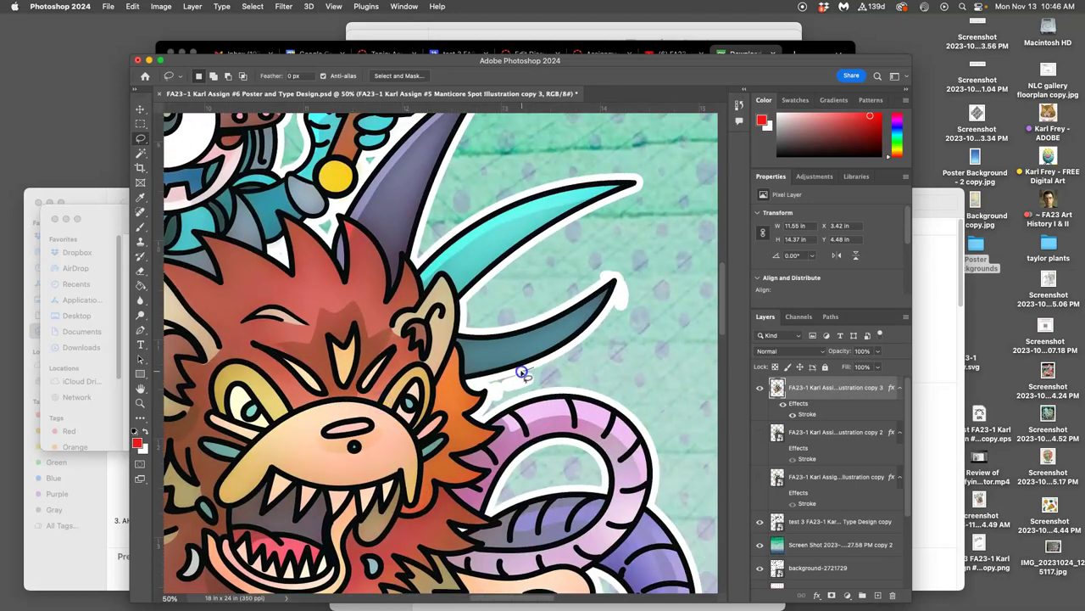
mouse_move(489, 391)
left_mouse_down()
mouse_move(493, 405)
mouse_move(519, 395)
mouse_move(550, 367)
left_mouse_up()
key("Delete")
left_click(646, 327)
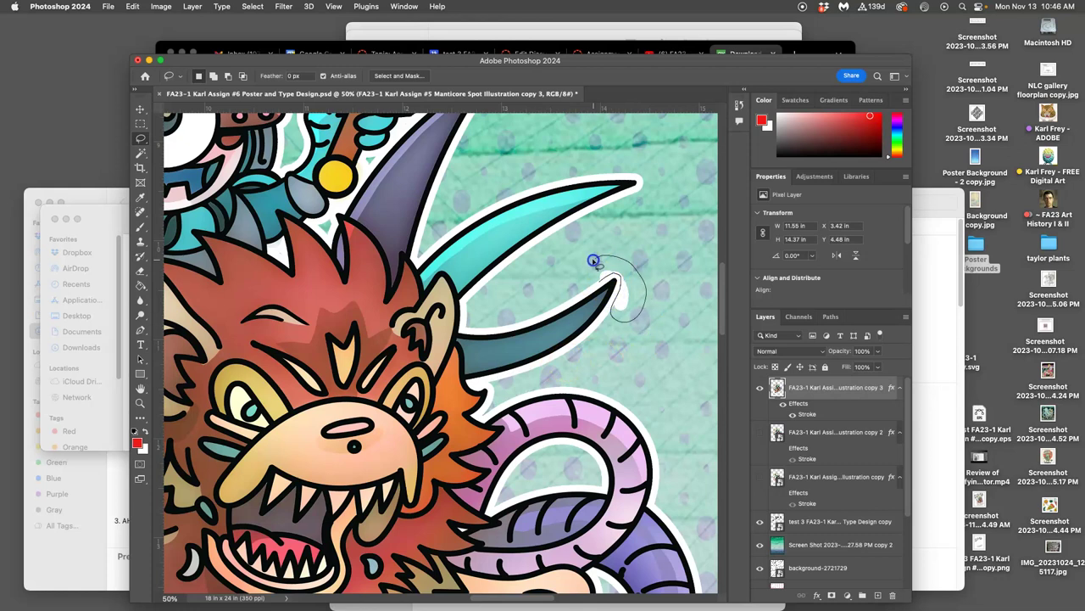
- Outline the remaining white bits at the horn tip, then deselect and zoom out to the full poster
left_click_drag(593, 260, 592, 277)
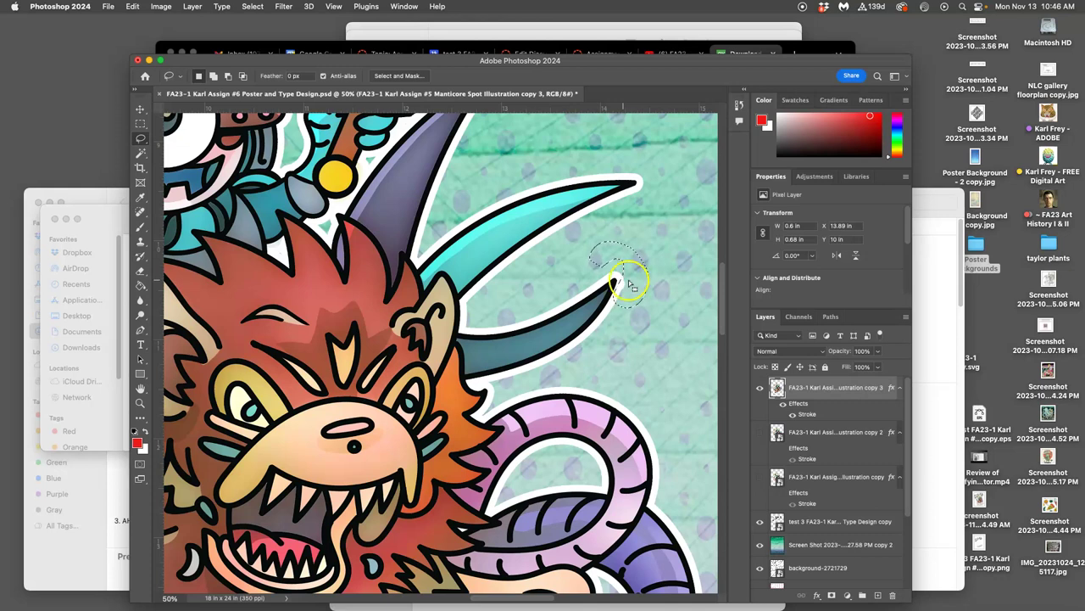
left_click(632, 285)
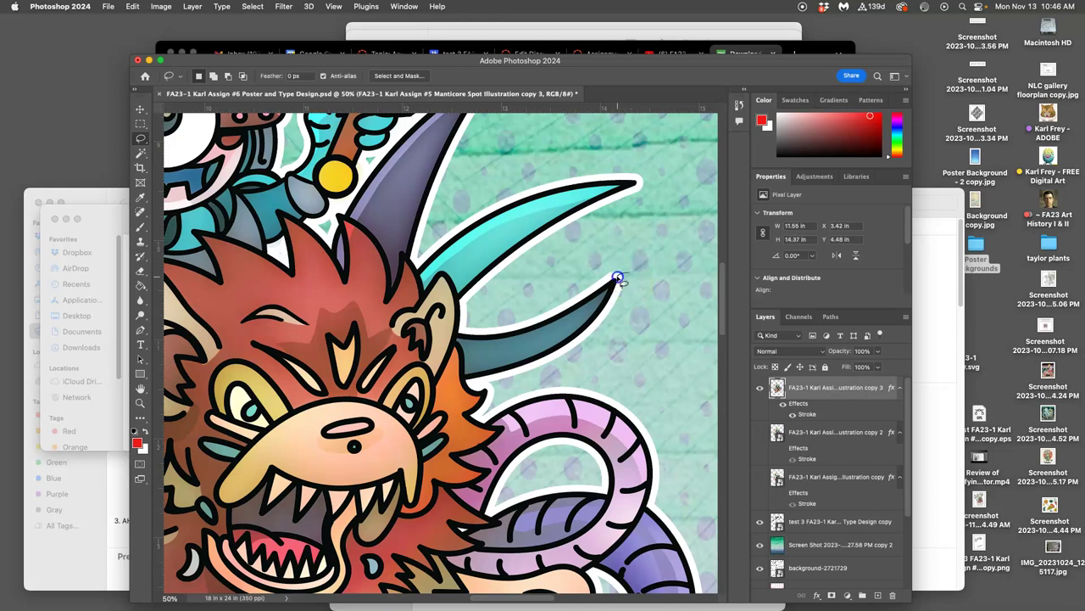
left_click_drag(641, 285, 642, 286)
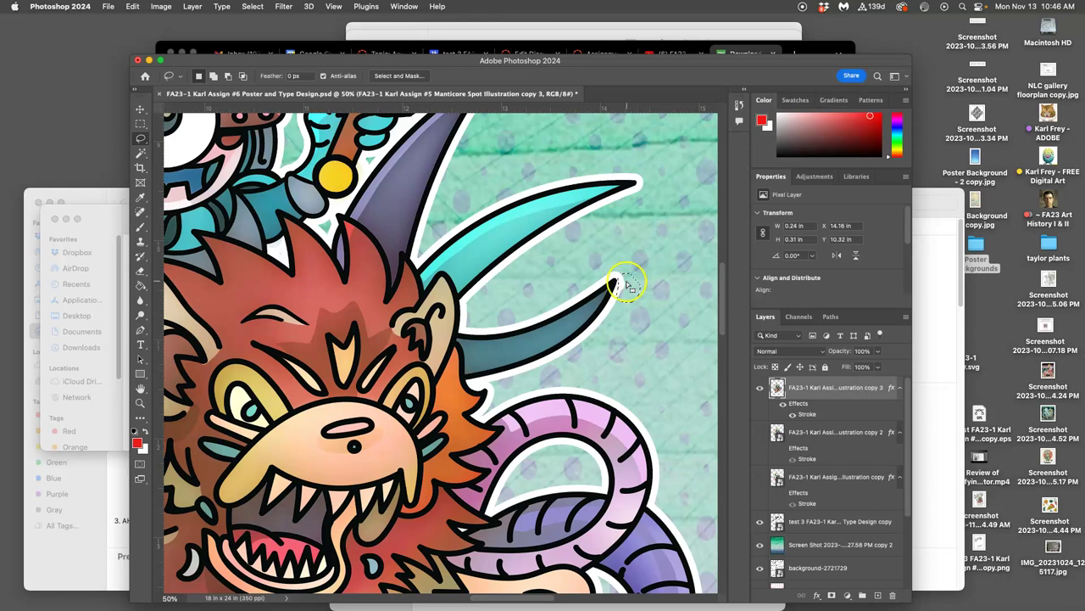
left_click(627, 284)
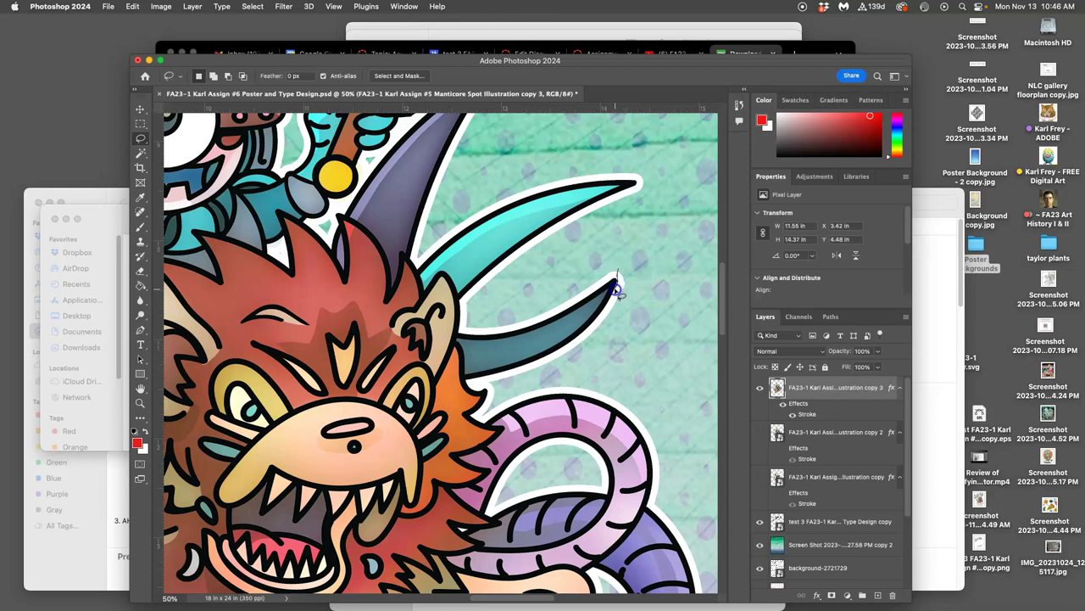
left_click_drag(646, 260, 644, 261)
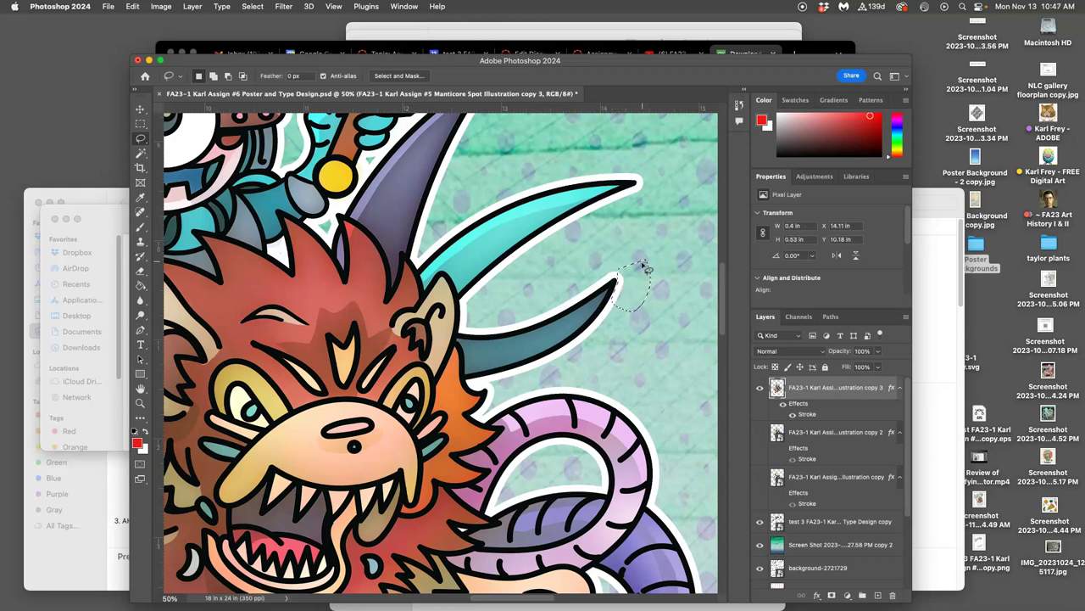
key("super+d")
key("super+minus")
key("super+minus")
key("super+minus")
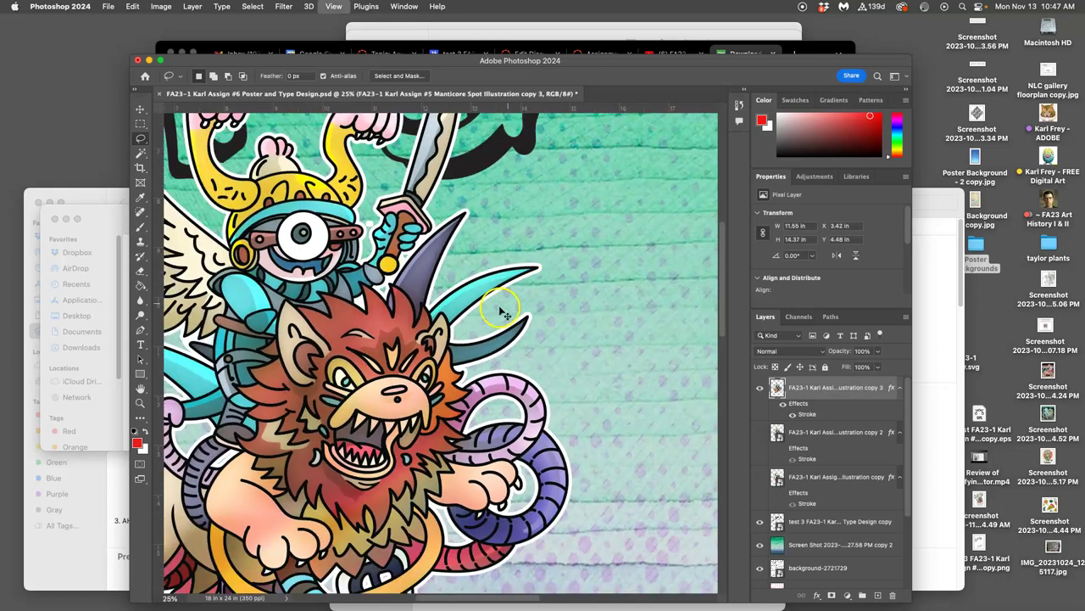
key("super+minus")
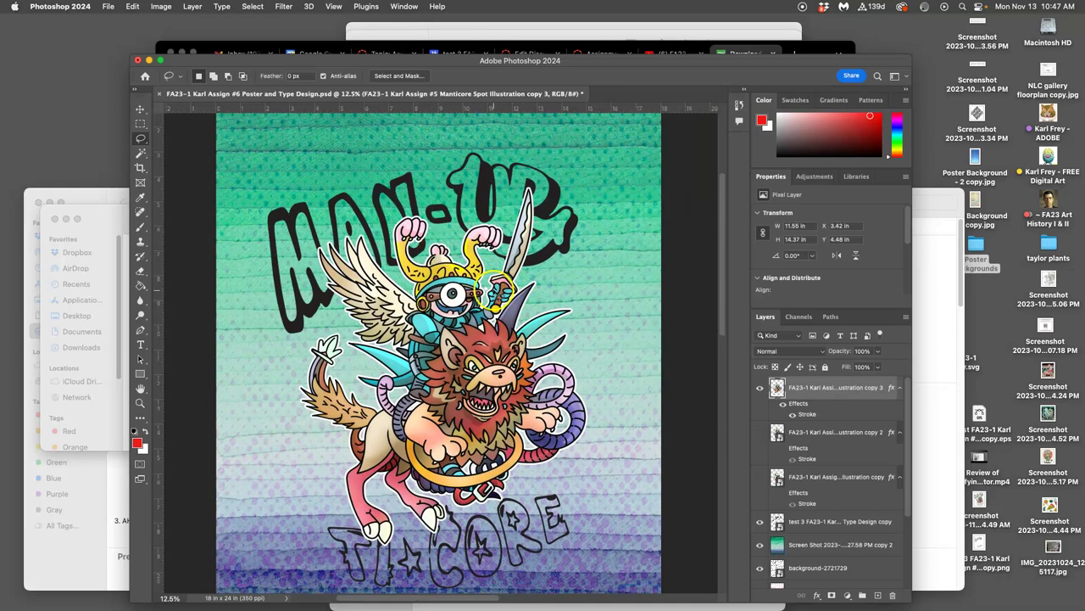
key("super+plus")
key("super+plus")
key("super+plus")
key("super+plus")
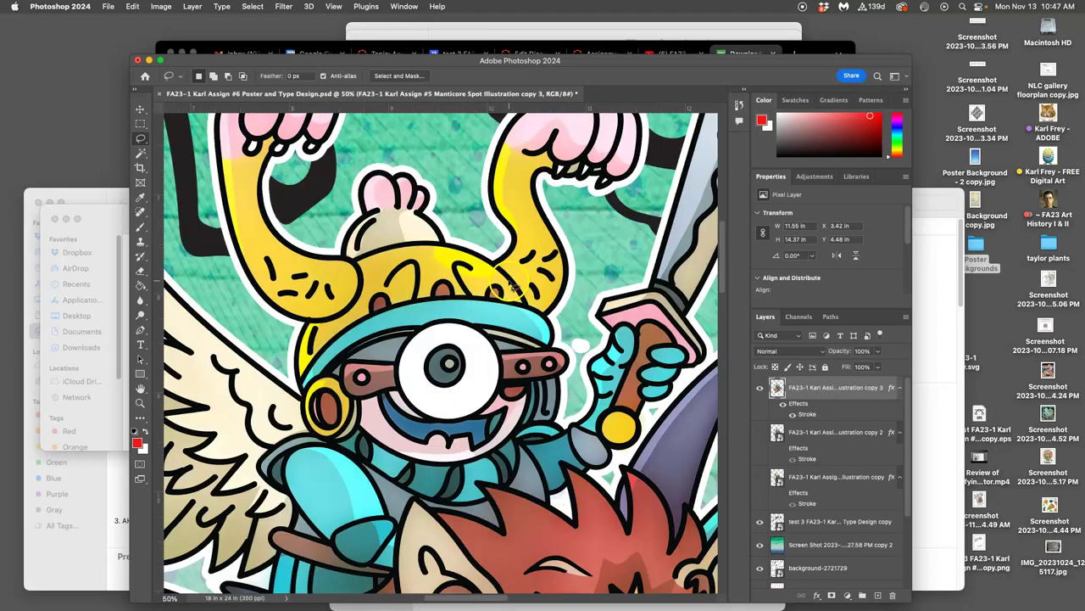
mouse_move(566, 322)
left_mouse_down()
mouse_move(567, 342)
mouse_move(586, 351)
mouse_move(597, 338)
mouse_move(582, 338)
left_mouse_up()
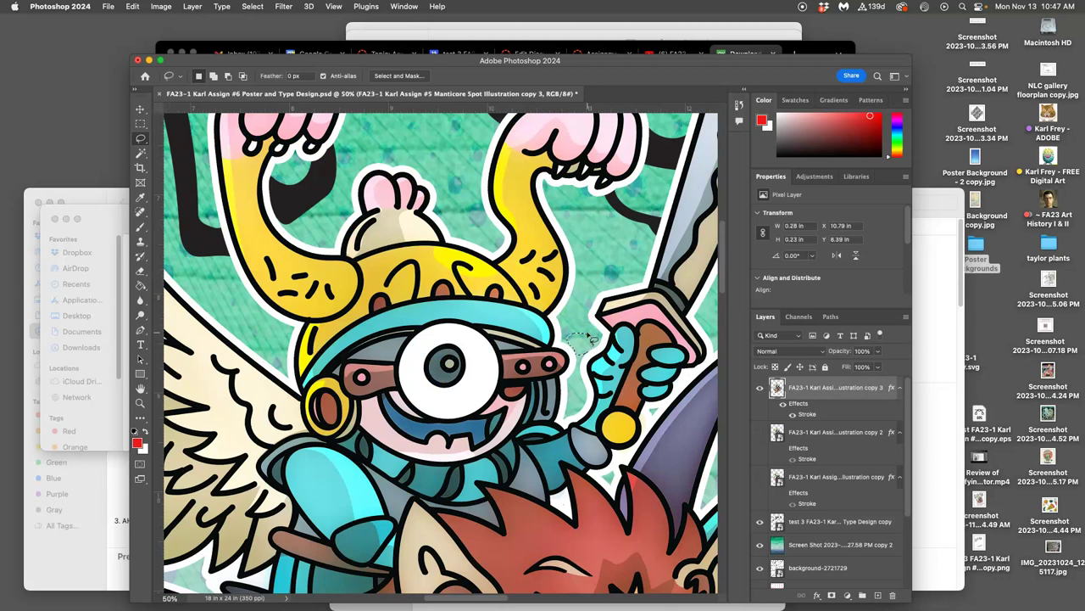
key("super+d")
key("super+minus")
key("super+minus")
key("super+minus")
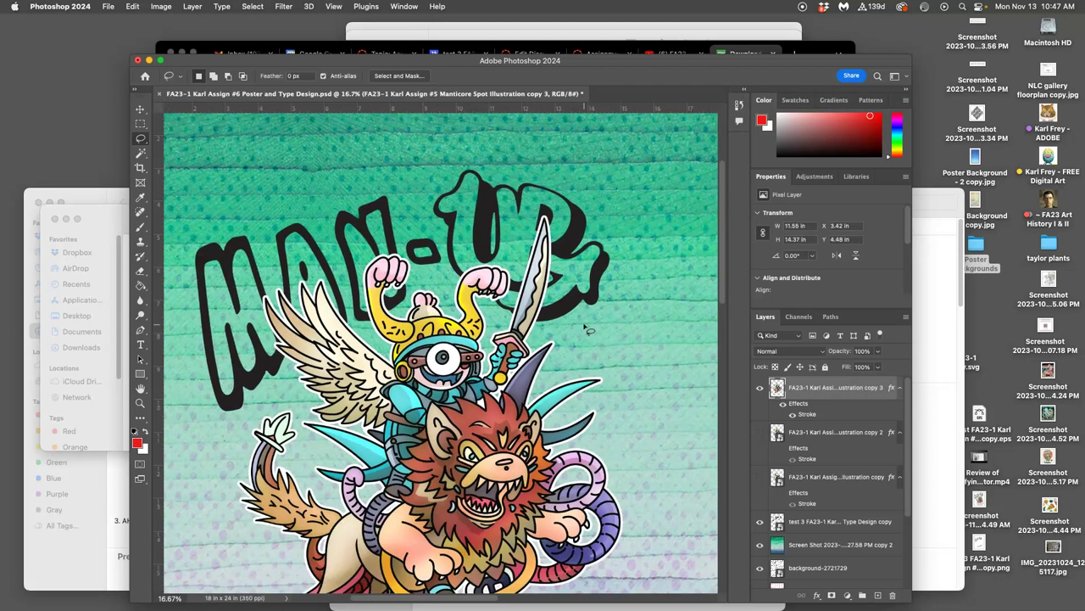
scroll(587, 333, "down", 3)
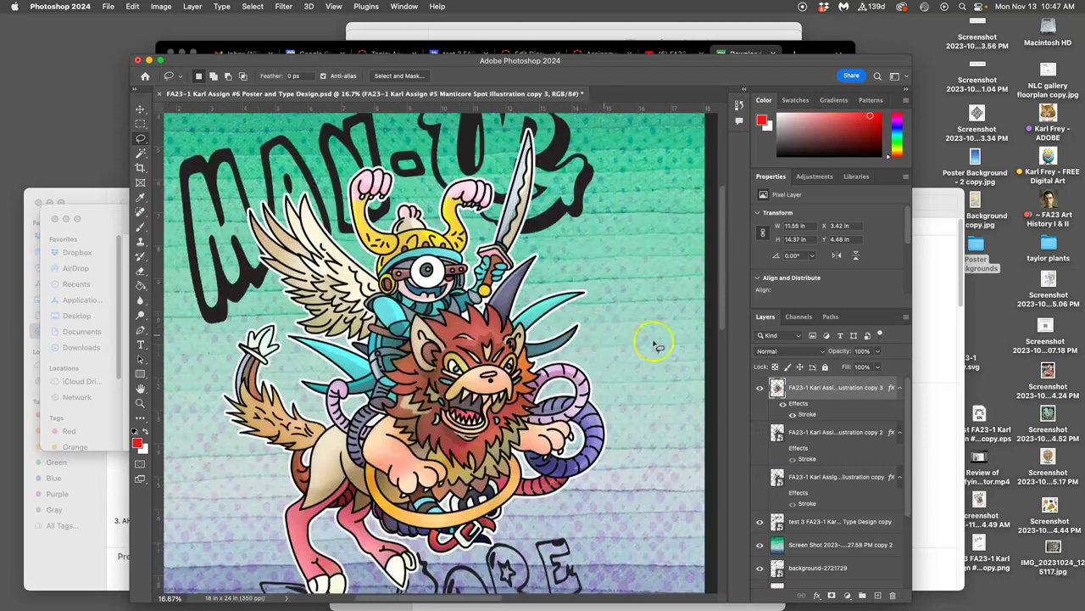
left_click(783, 404)
left_click(782, 406)
left_click(782, 406)
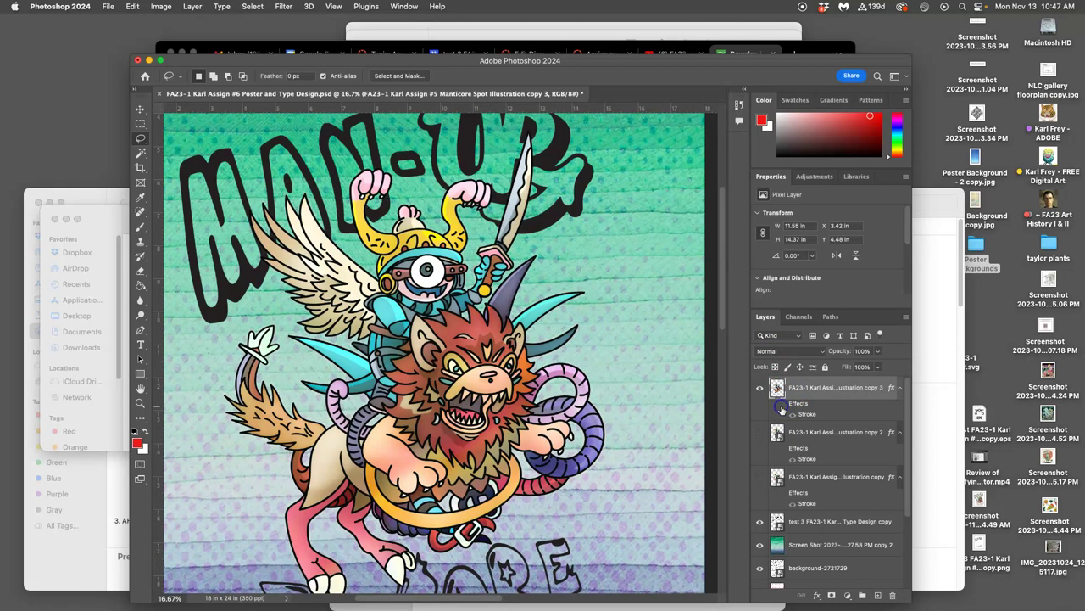
left_click(781, 407)
key("super+minus")
key("super+minus")
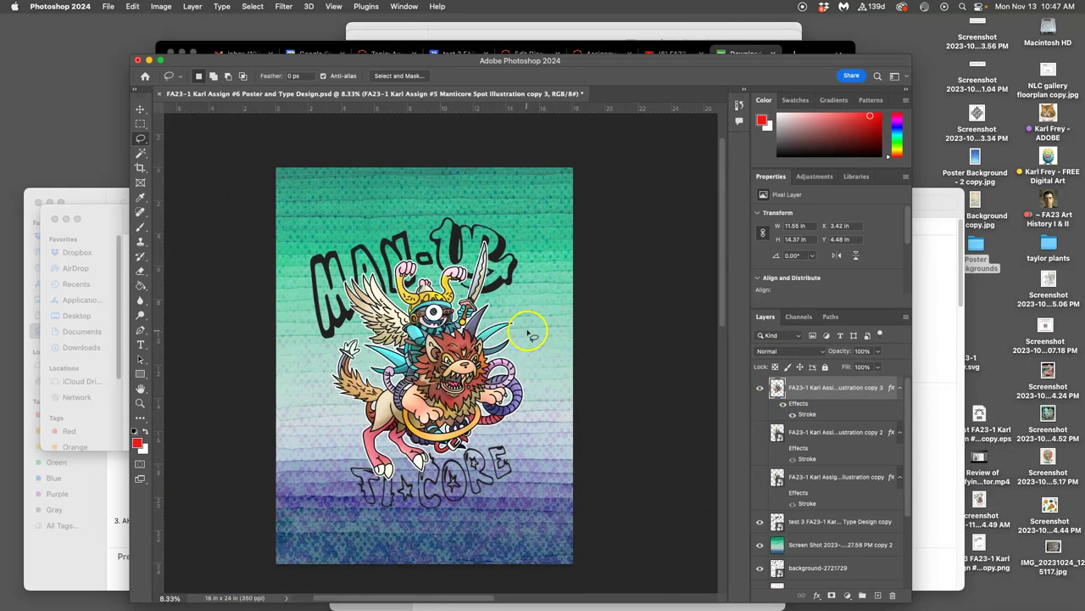
- Close the creature's layer style unchanged and open Layer Style for the Type Design copy layer
double_click(836, 398)
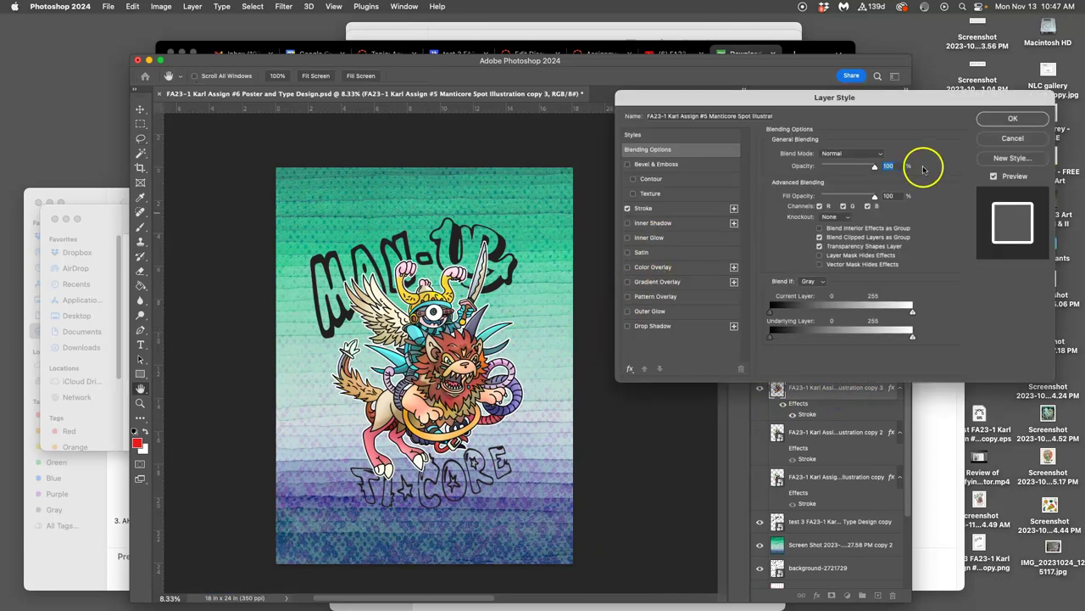
left_click(982, 139)
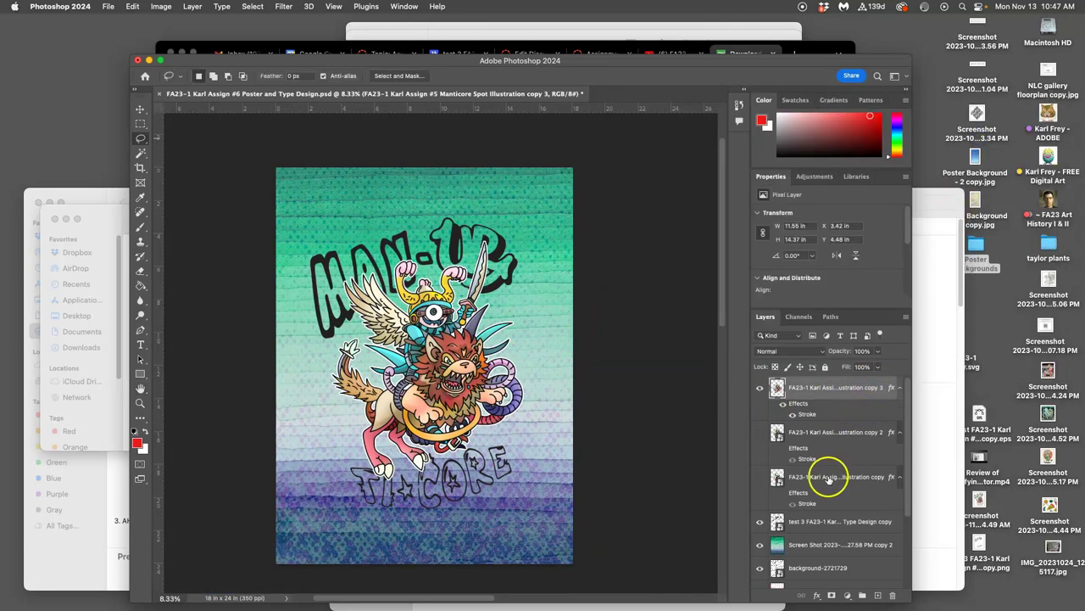
left_click(837, 519)
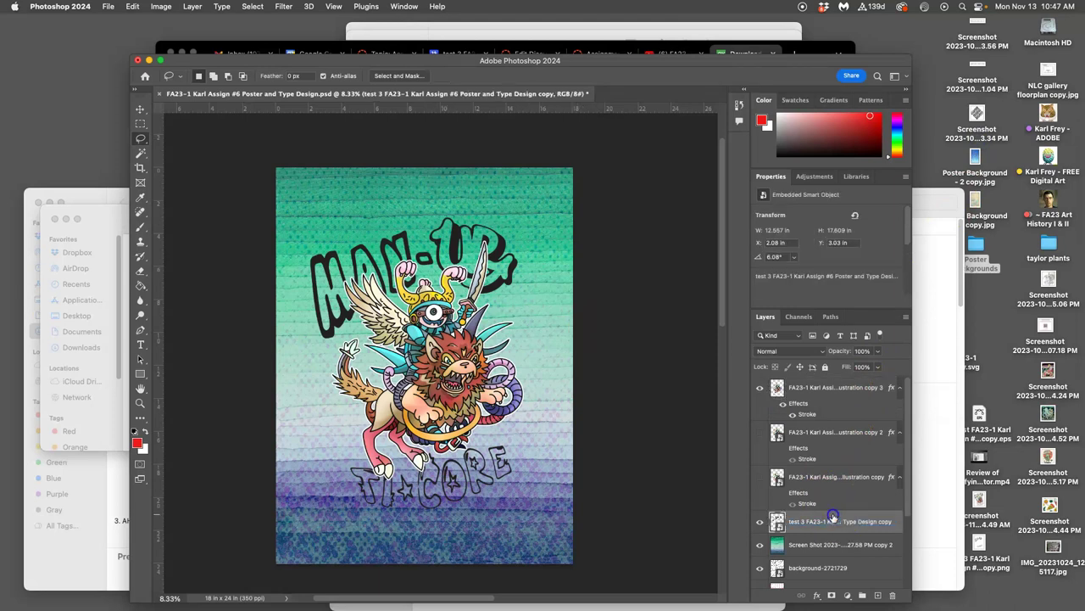
left_click(831, 512)
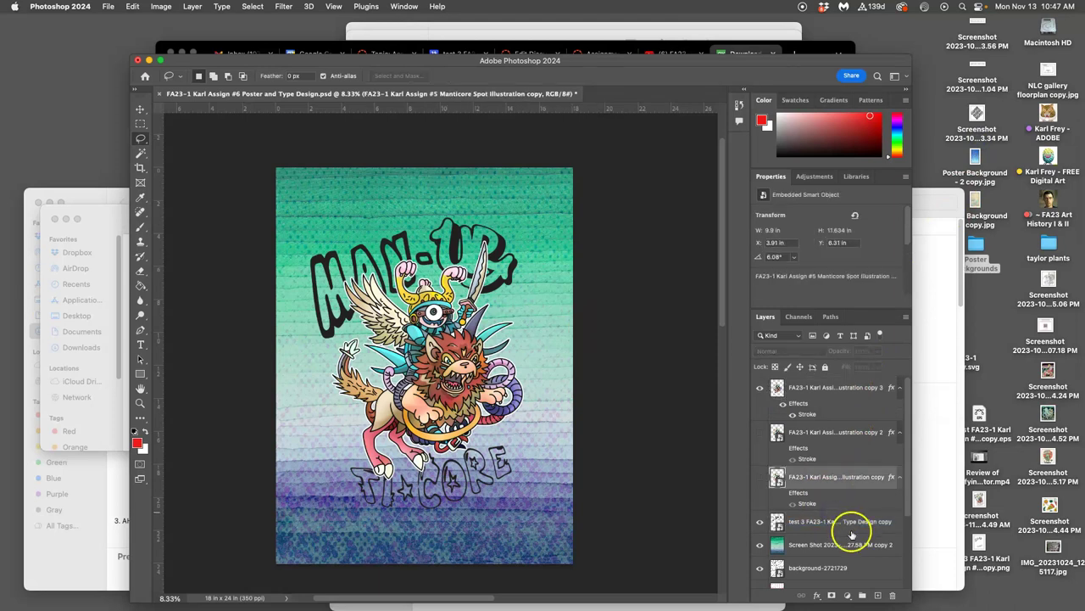
double_click(852, 531)
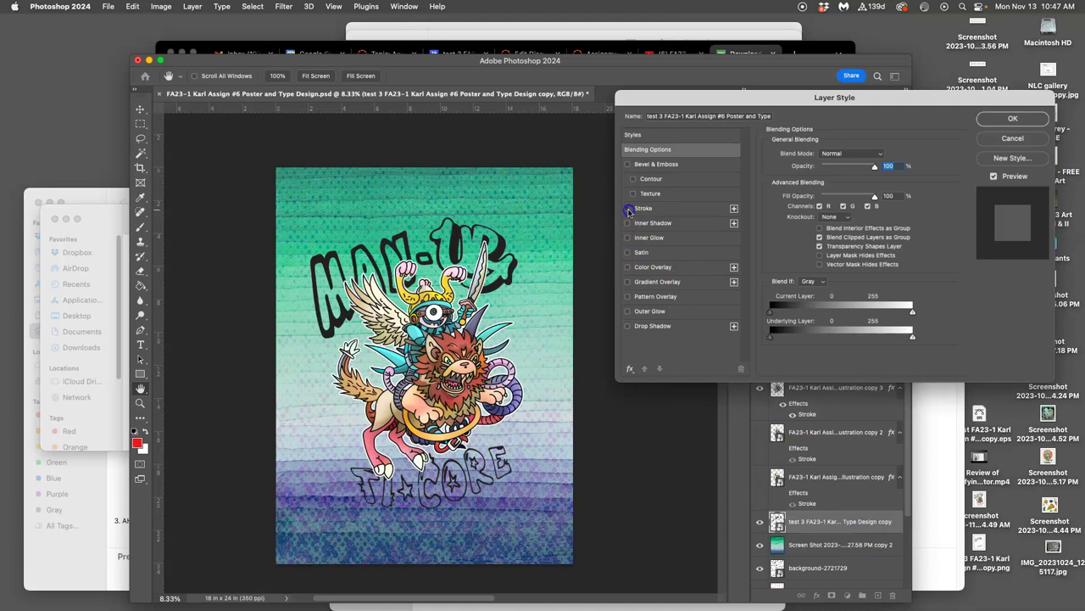
- Enable a white Stroke on the lettering, positioned Outside at 40 px
left_click(653, 208)
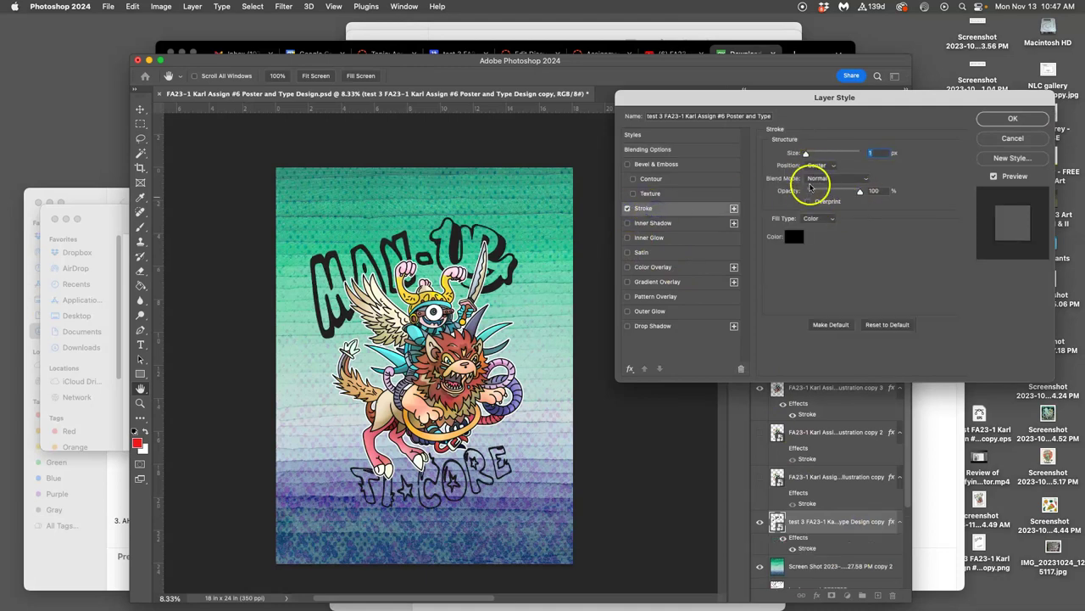
left_click(794, 238)
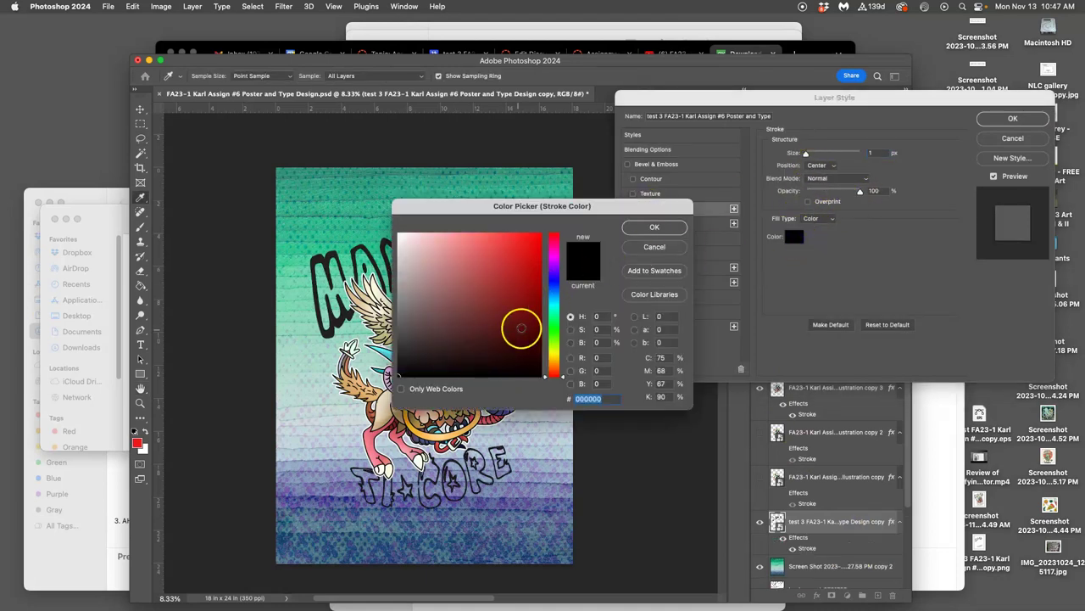
left_click(400, 234)
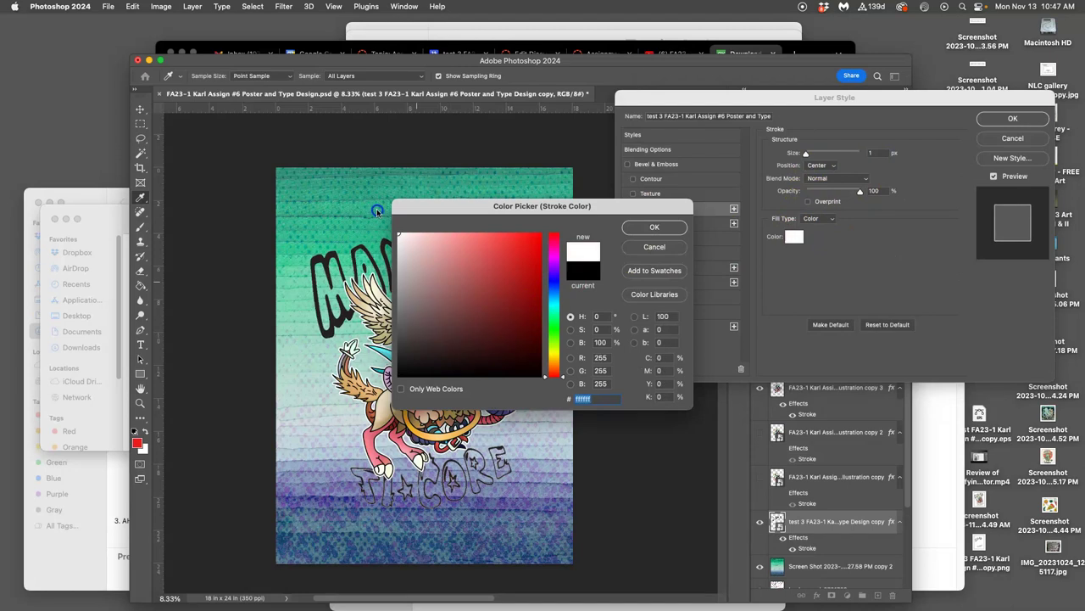
left_click(654, 227)
left_click_drag(811, 154, 814, 154)
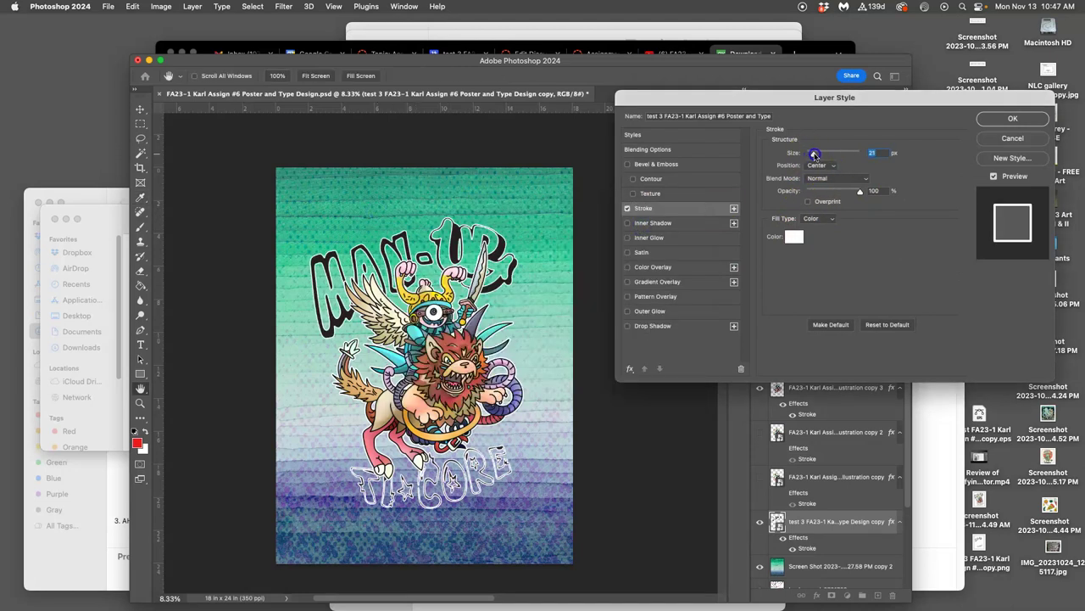
left_click(816, 165)
left_click(818, 146)
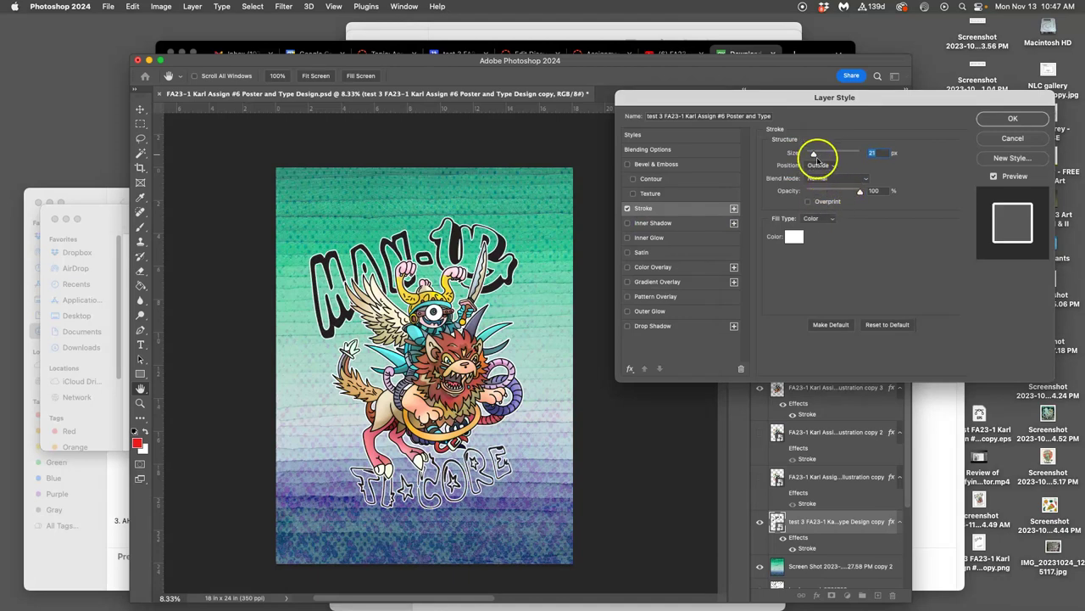
left_click_drag(814, 155, 818, 155)
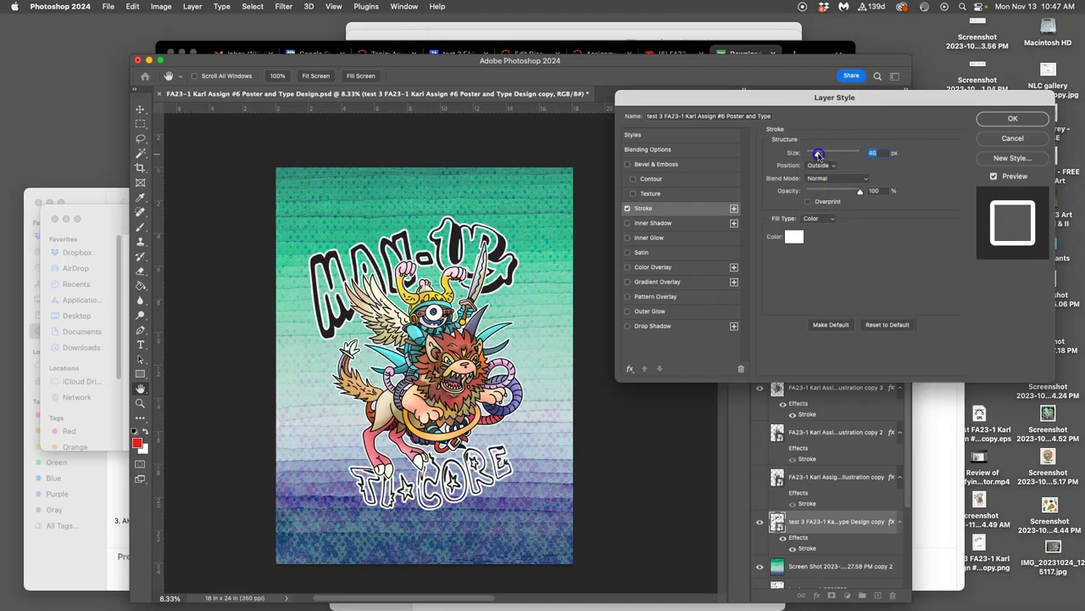
- Confirm the lettering stroke, save the poster with Cmd+S, and toggle the lettering layer to compare
left_click(1012, 119)
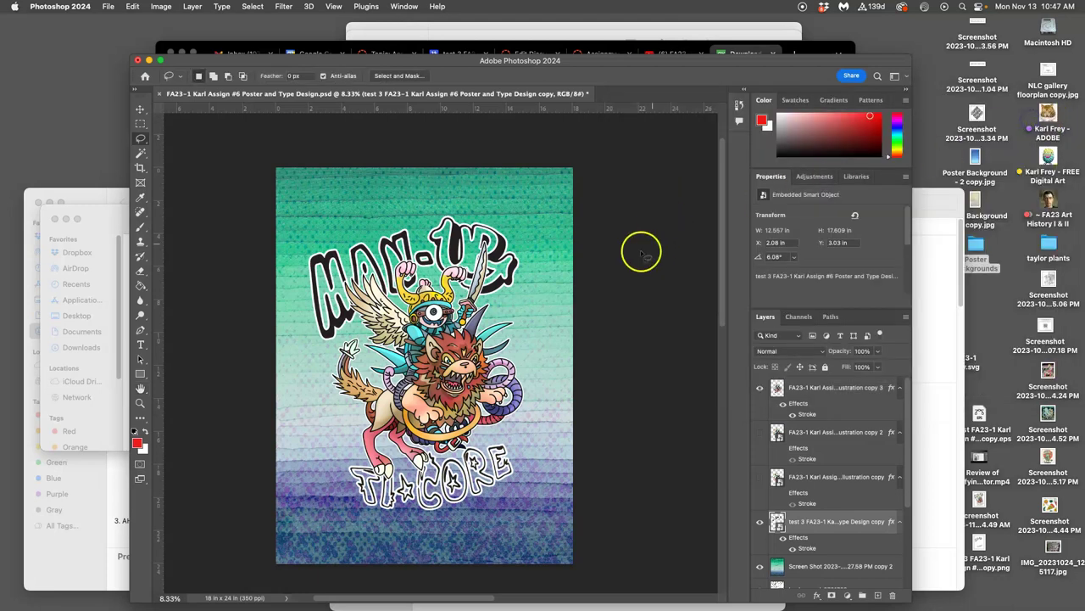
scroll(555, 274, "left", 3)
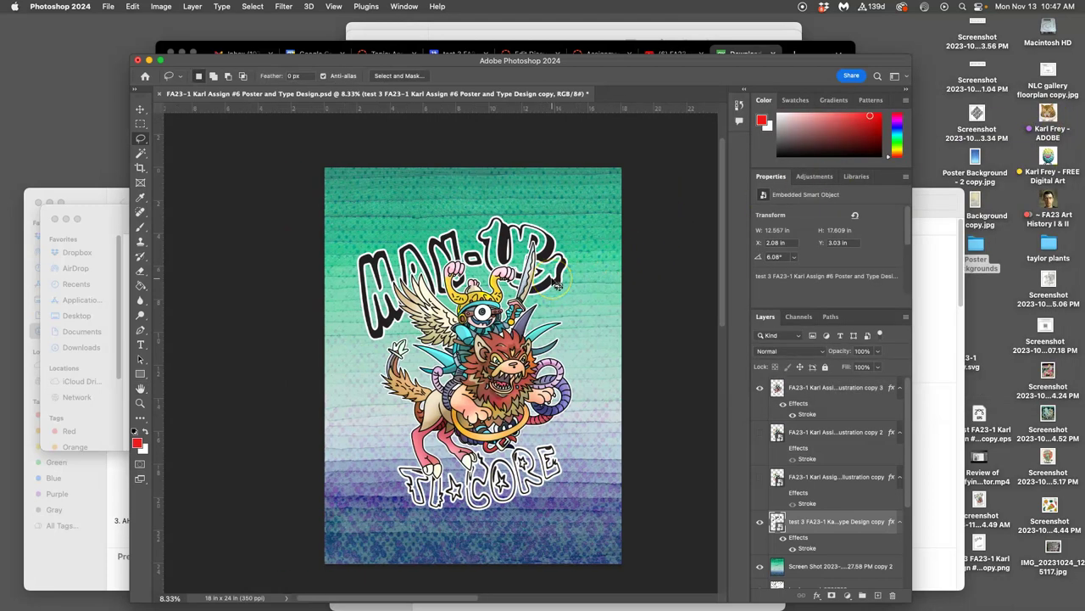
key("super+s")
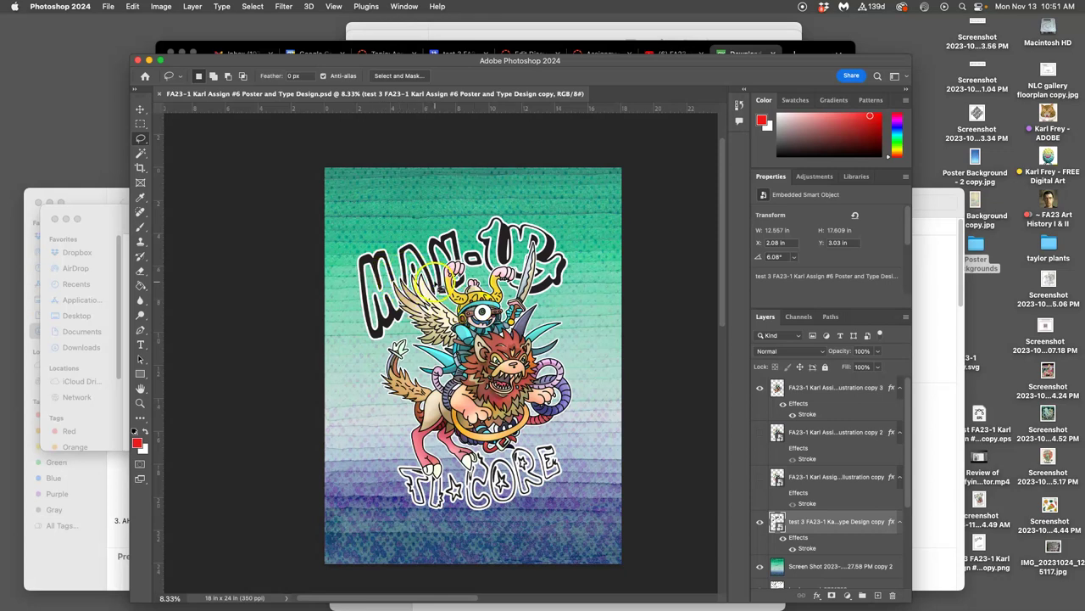
key("super+equal")
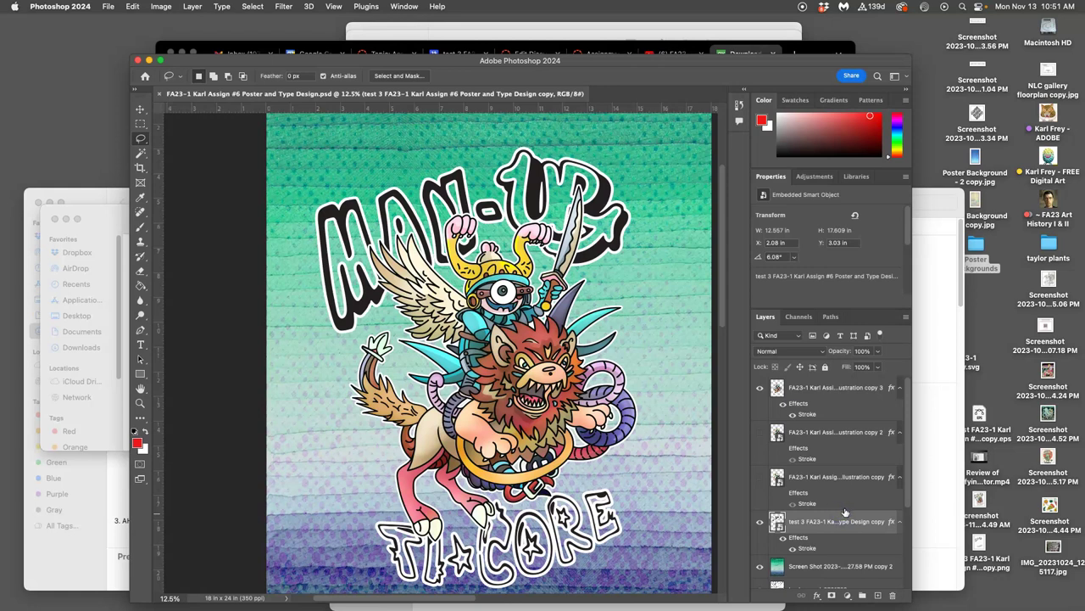
left_click(760, 521)
left_click(760, 522)
- Magic-wand the MAN-UP letter interiors and add a new empty layer beneath the lettering layer
left_click(141, 154)
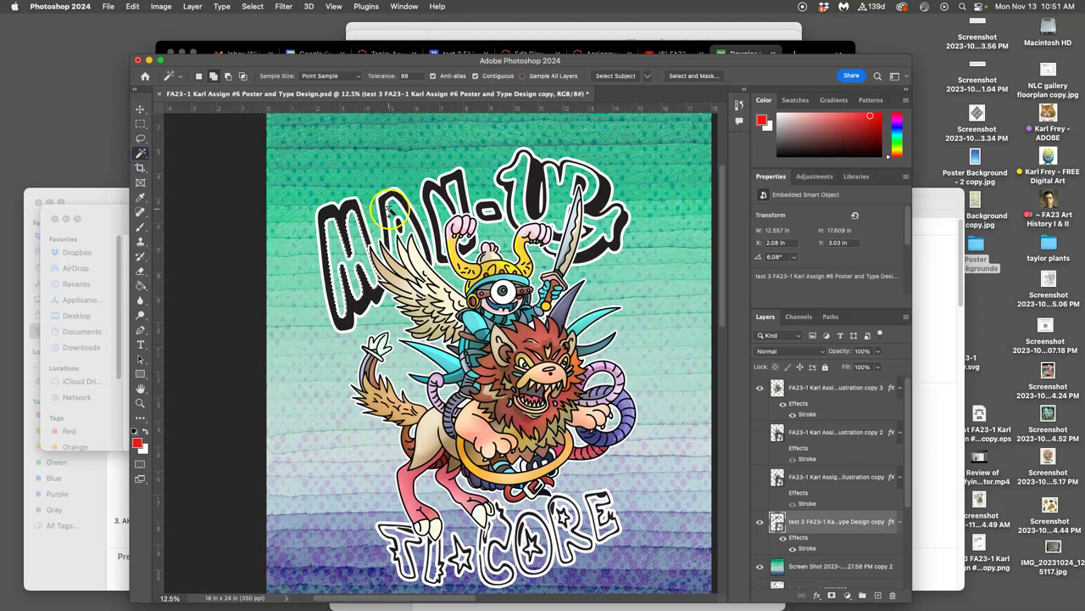
left_click(438, 207, "shift")
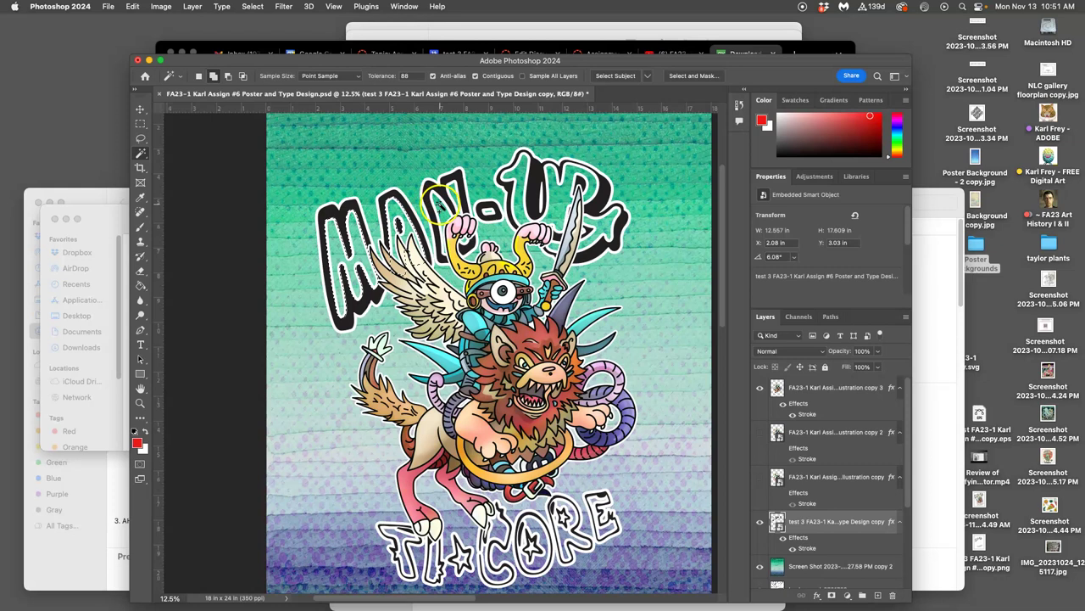
left_click(499, 196, "shift")
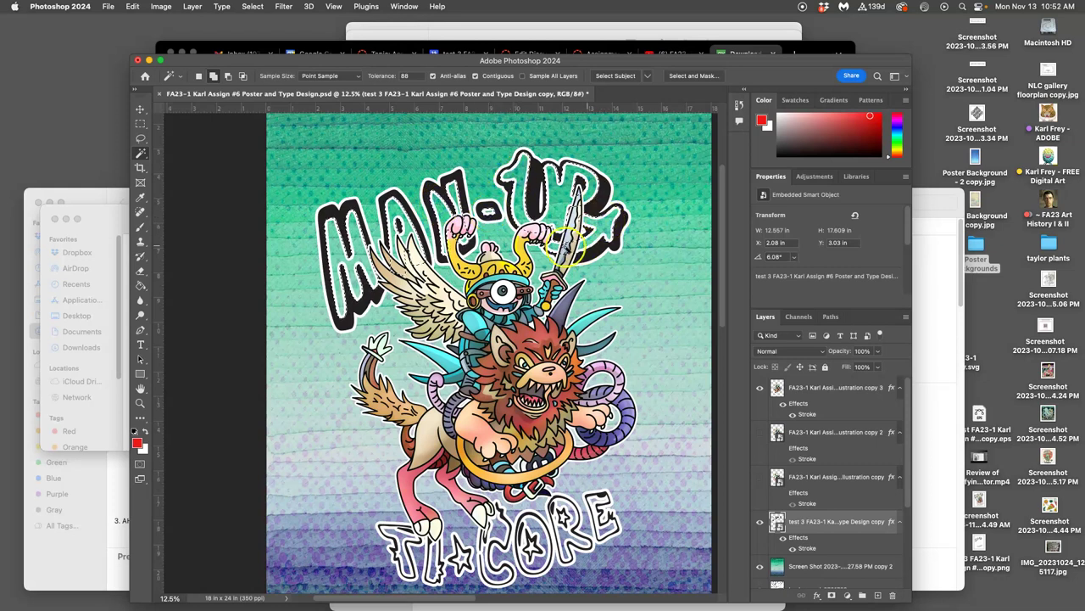
left_click(485, 431, "shift")
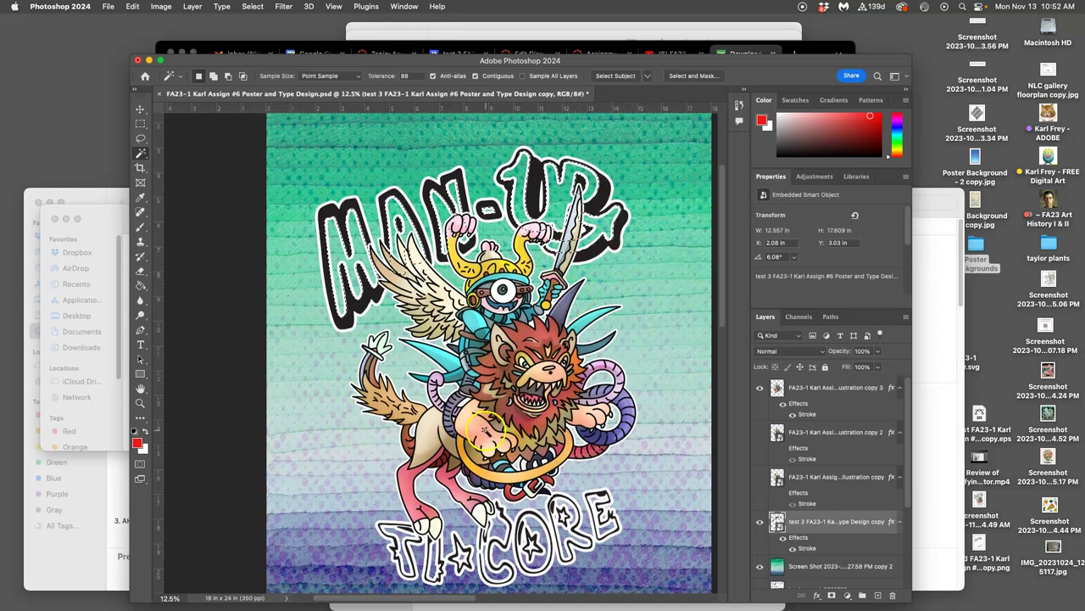
left_click(877, 596)
left_click_drag(836, 529, 837, 570)
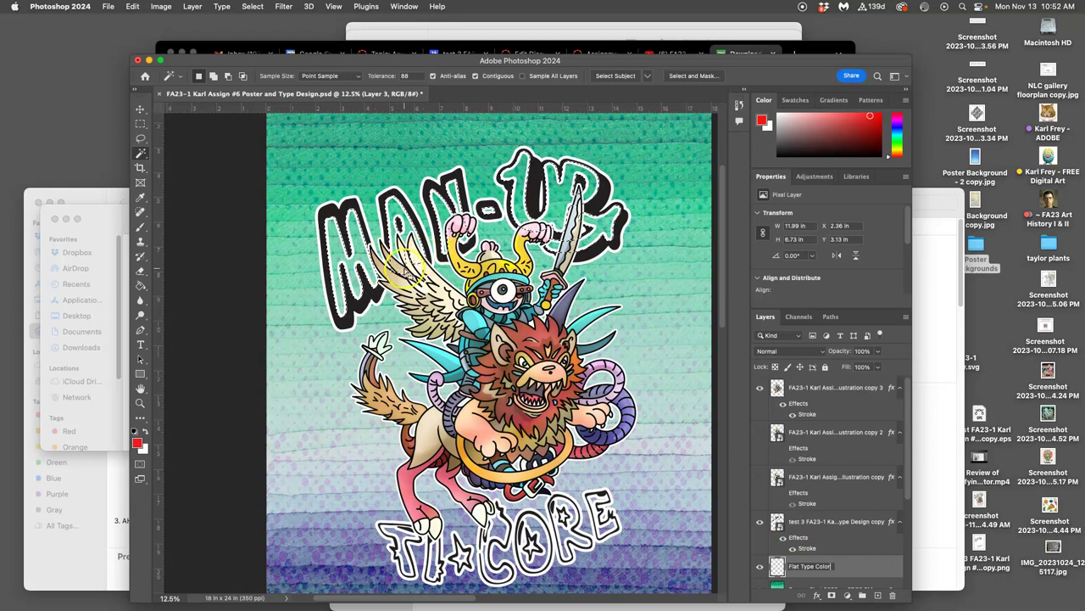
- In a new Chrome tab, search Google Images for 'anime title flags'
left_click(812, 51)
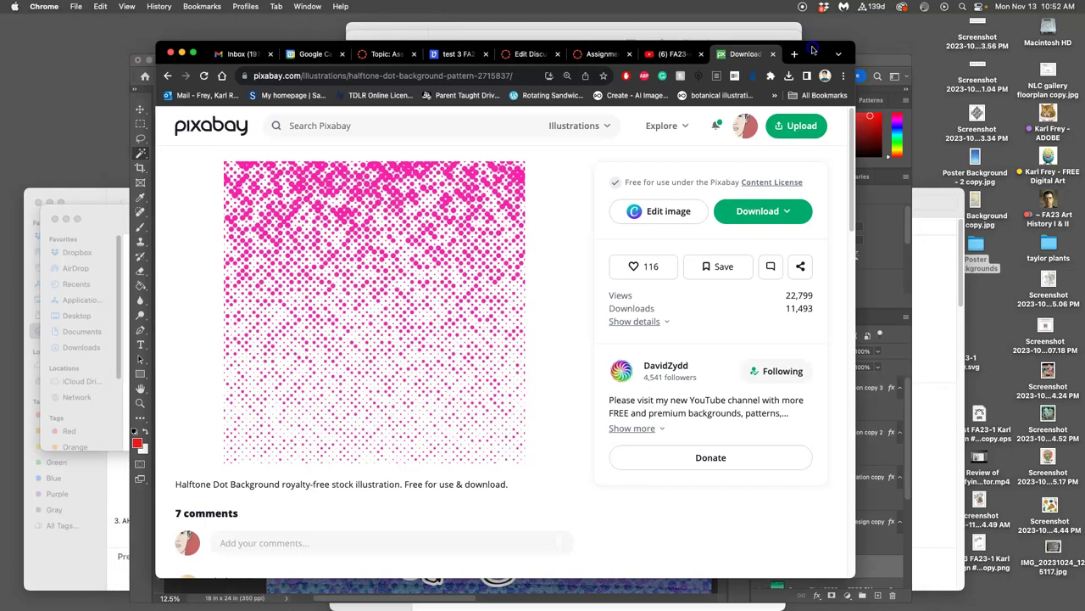
left_click(795, 55)
type("an")
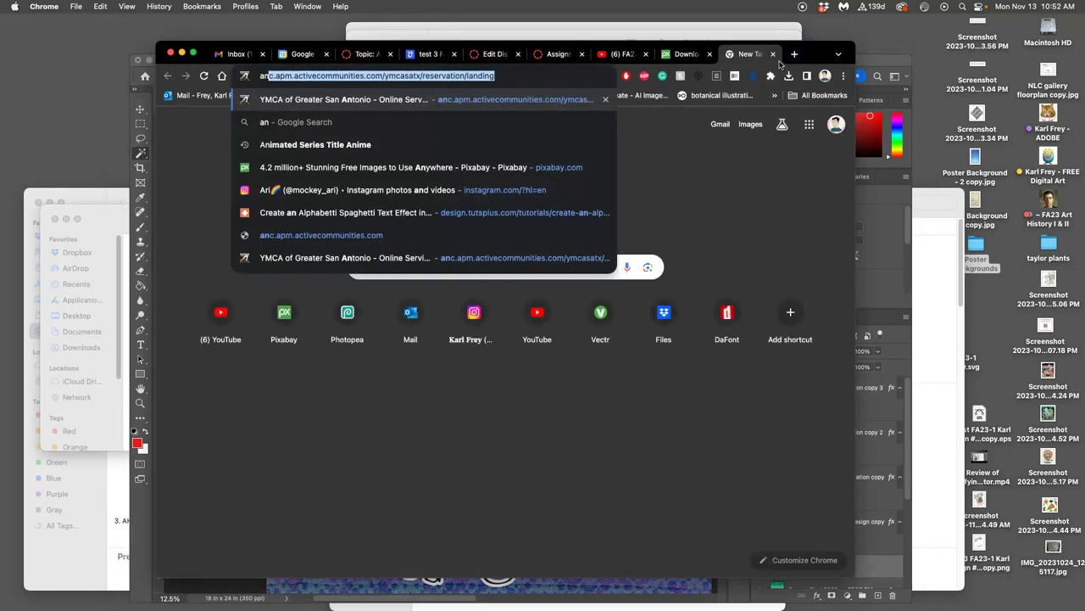
type("ime")
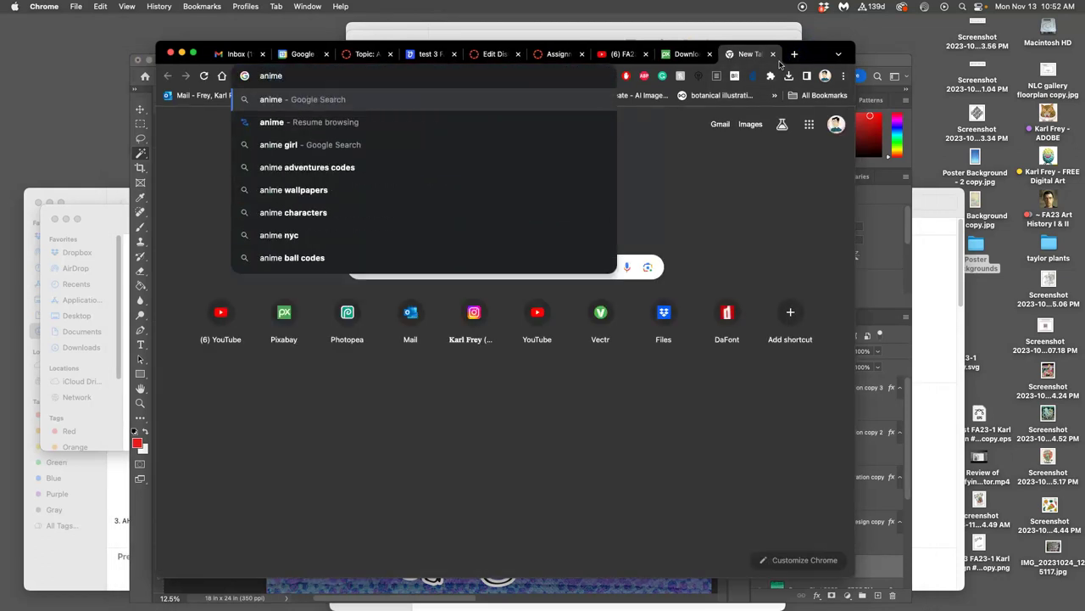
type(" tie")
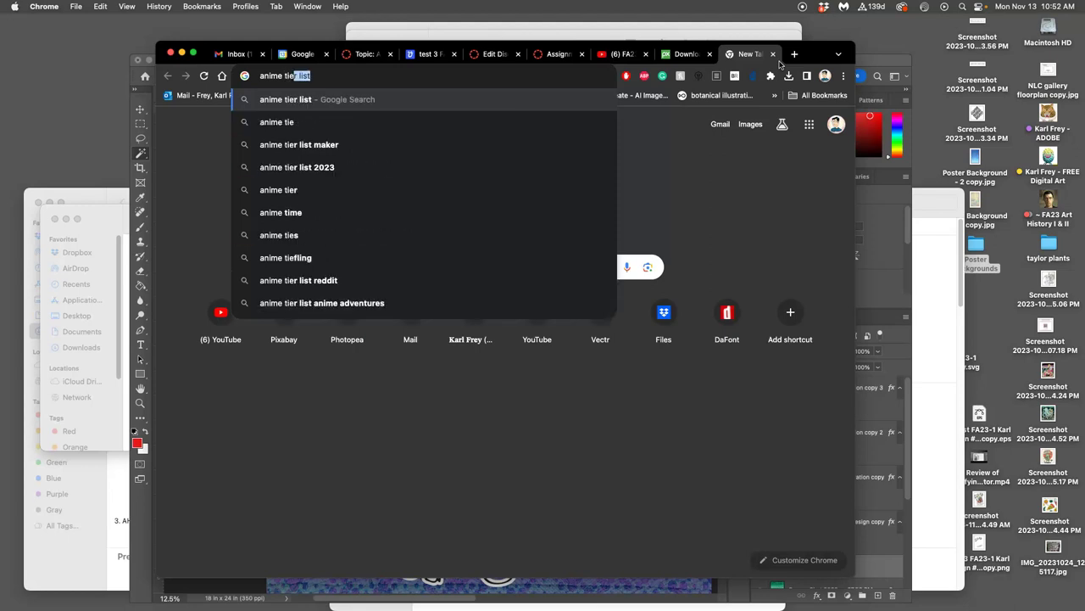
key("BackSpace")
type("le")
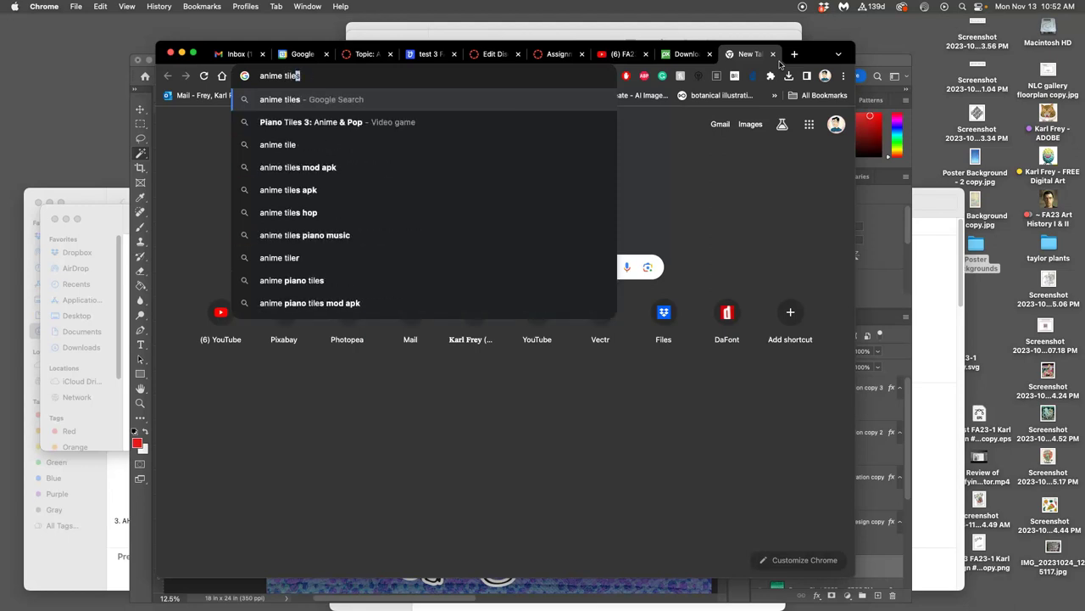
key("BackSpace")
key("BackSpace")
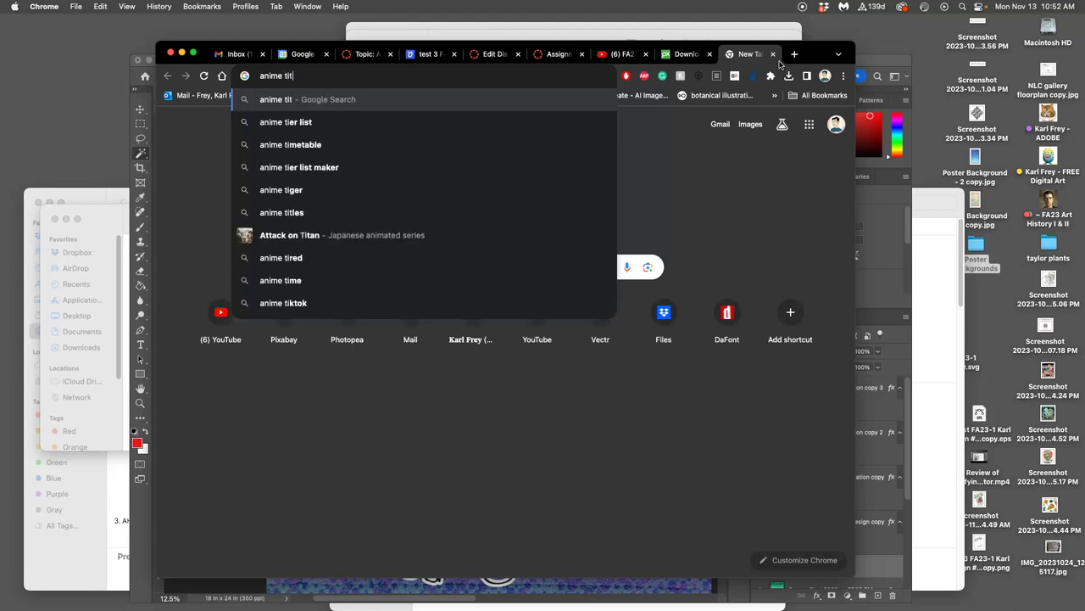
type("tle flags")
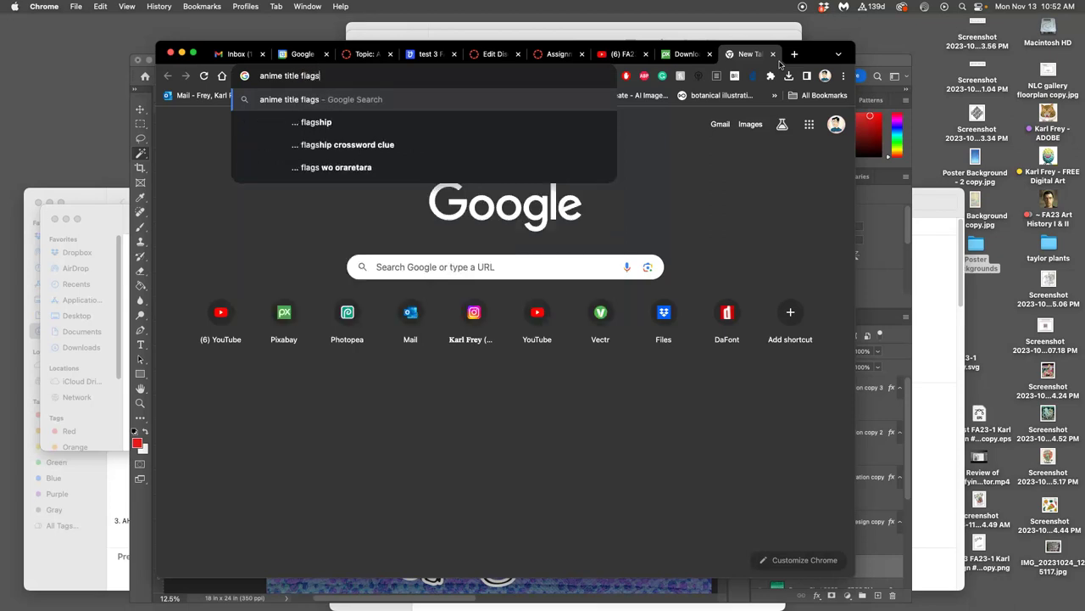
key("Return")
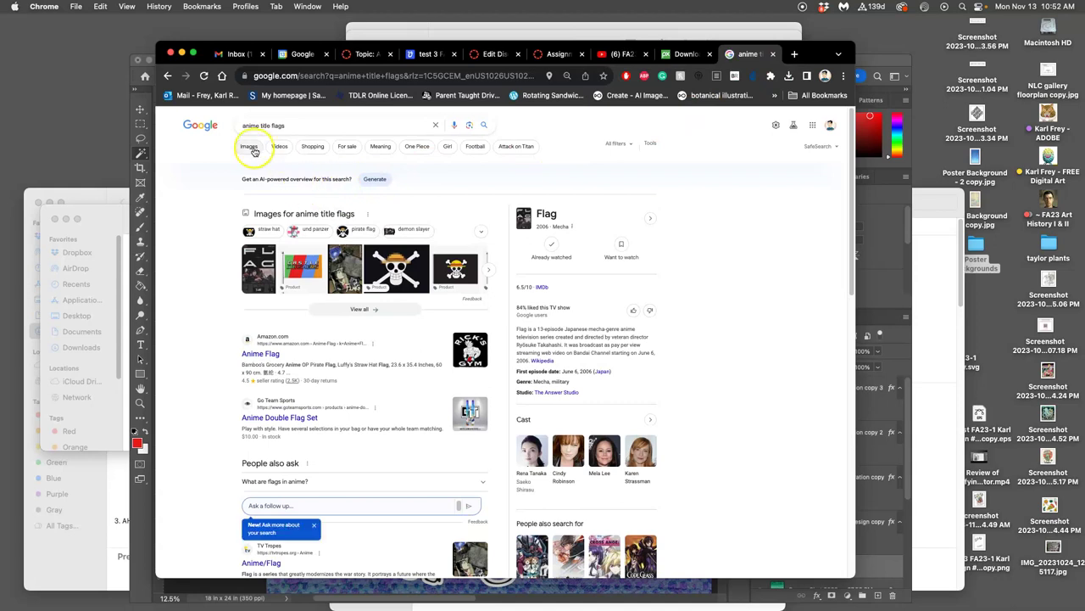
left_click(251, 146)
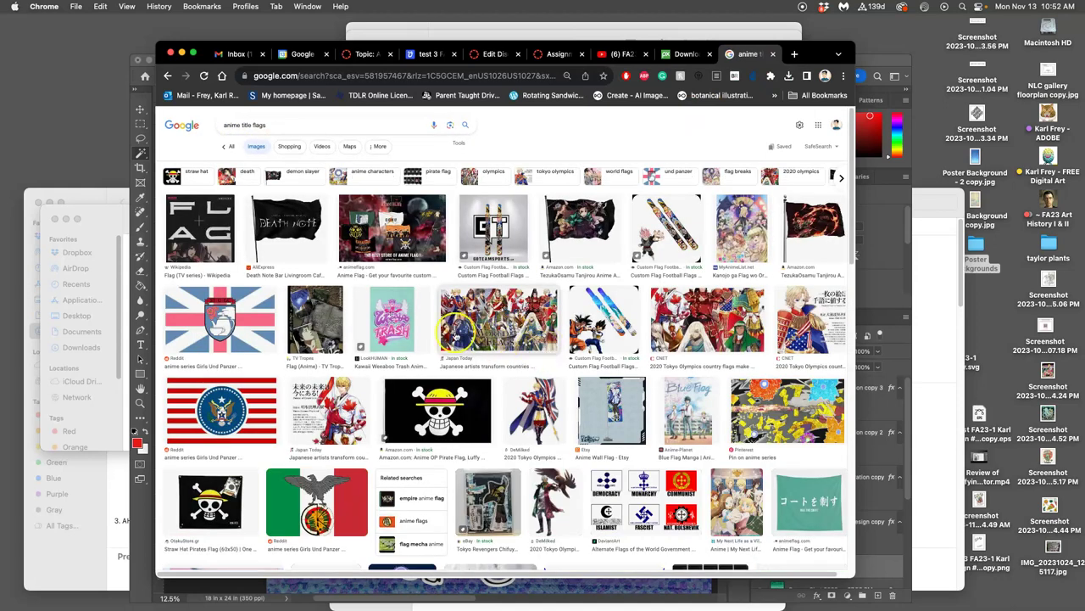
- Preview the Kawaii Weeaboo Trash flag, browse results, then change the search to 'anime title'
left_click(404, 330)
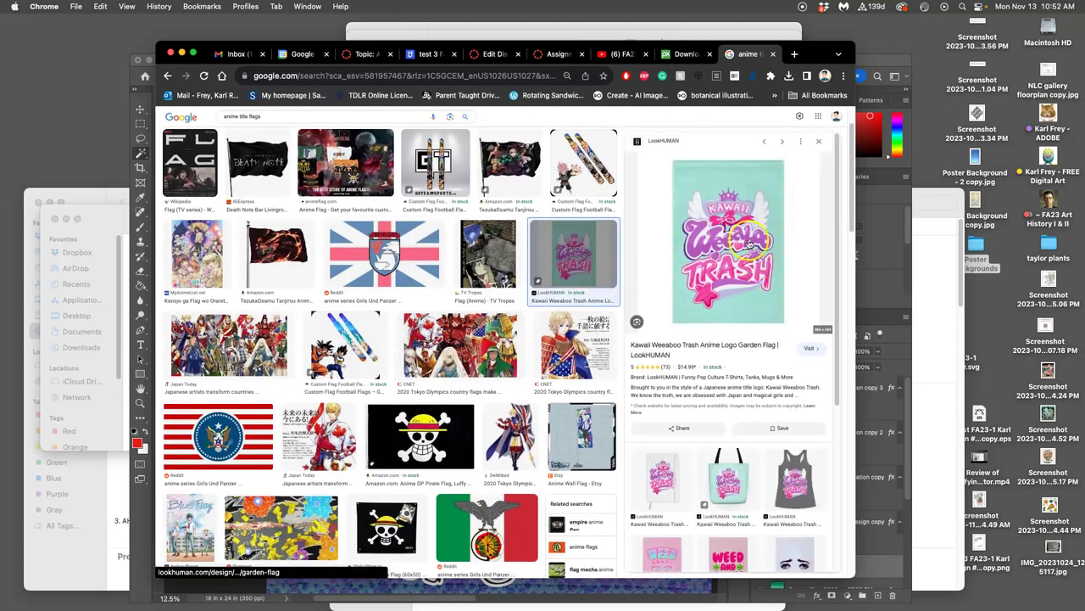
scroll(471, 375, "down", 5)
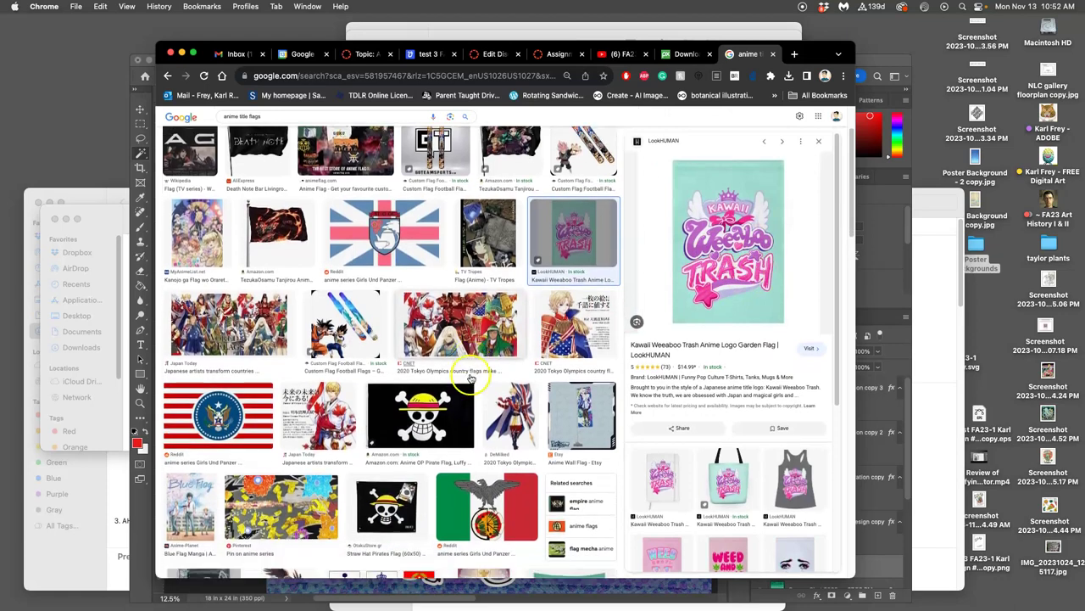
scroll(471, 376, "down", 10)
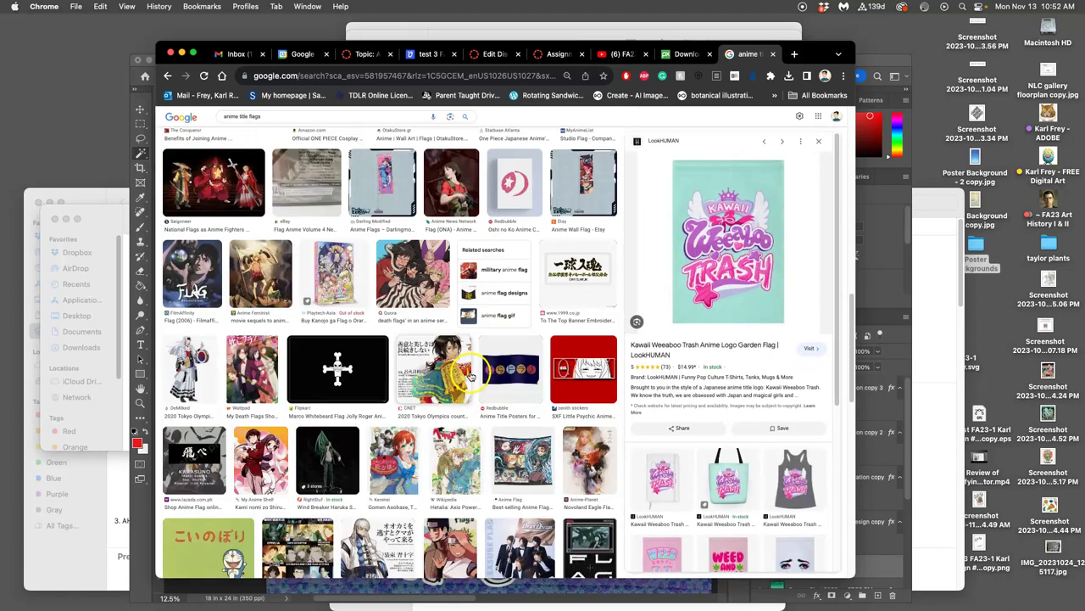
scroll(471, 375, "down", 8)
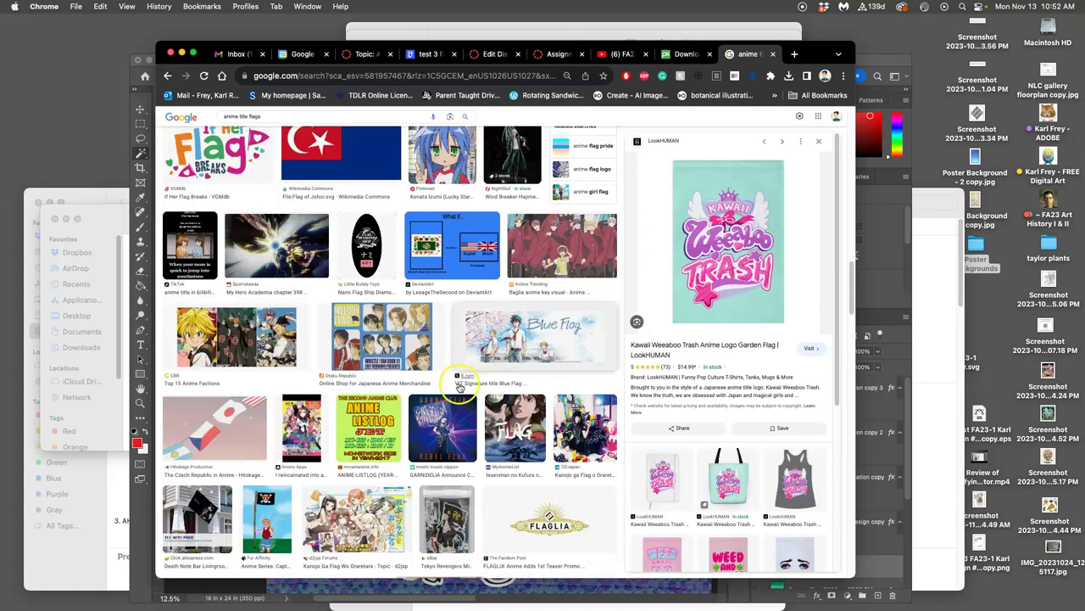
scroll(459, 386, "up", 20)
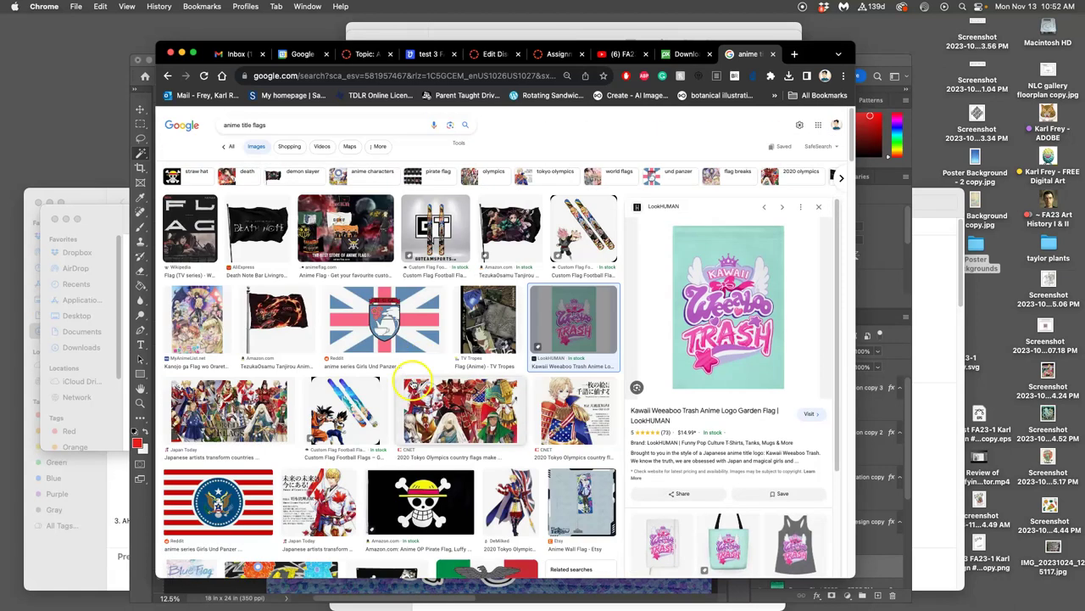
double_click(250, 125)
key("BackSpace")
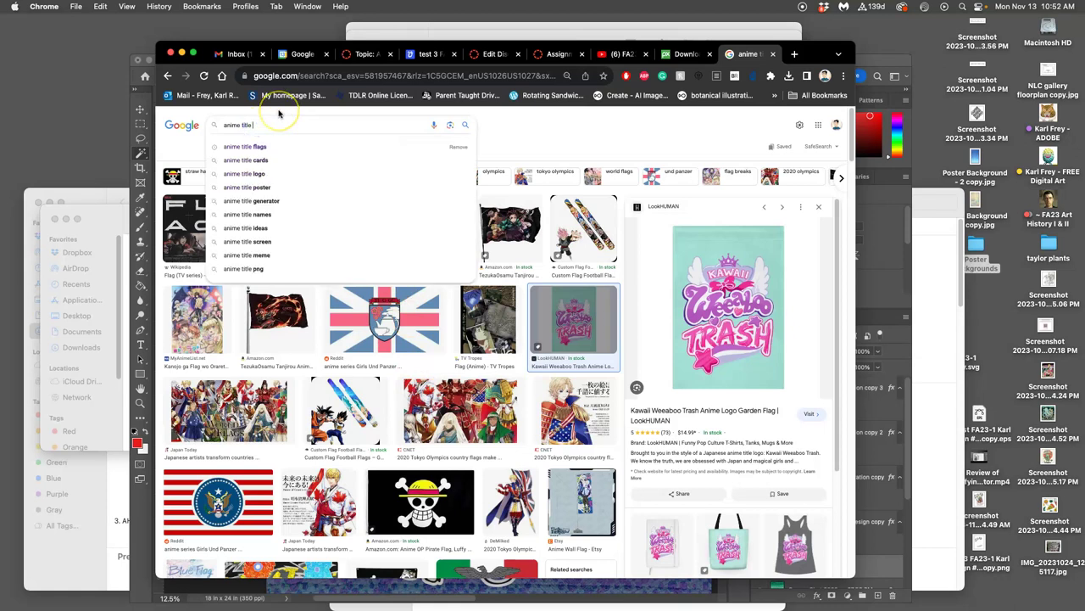
key("Return")
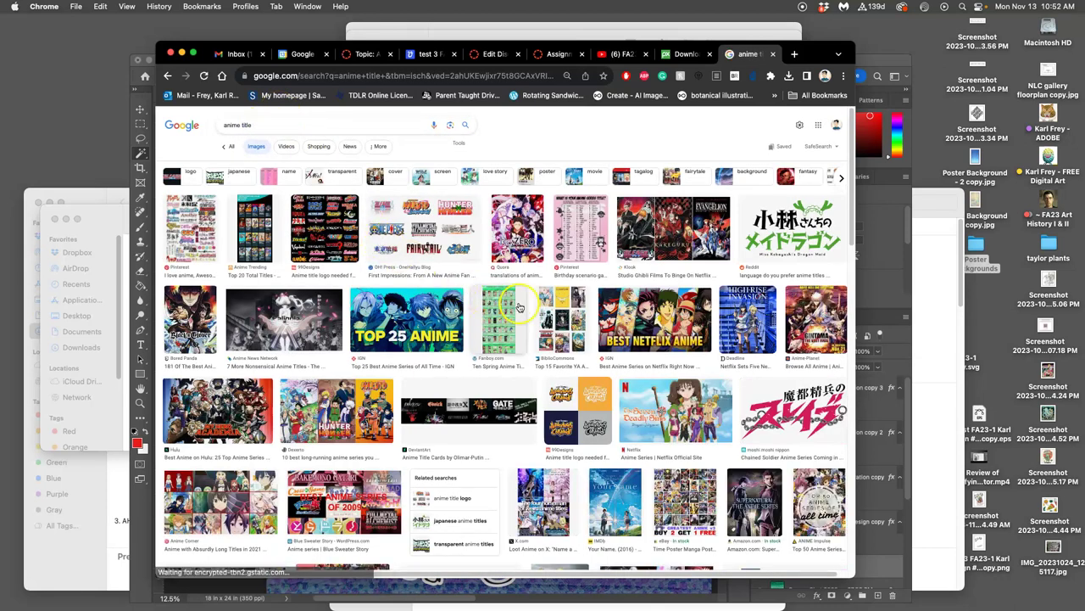
- Preview the Anime-Planet and Hunter x Hunter images, then the Boruto title logo
left_click(812, 329)
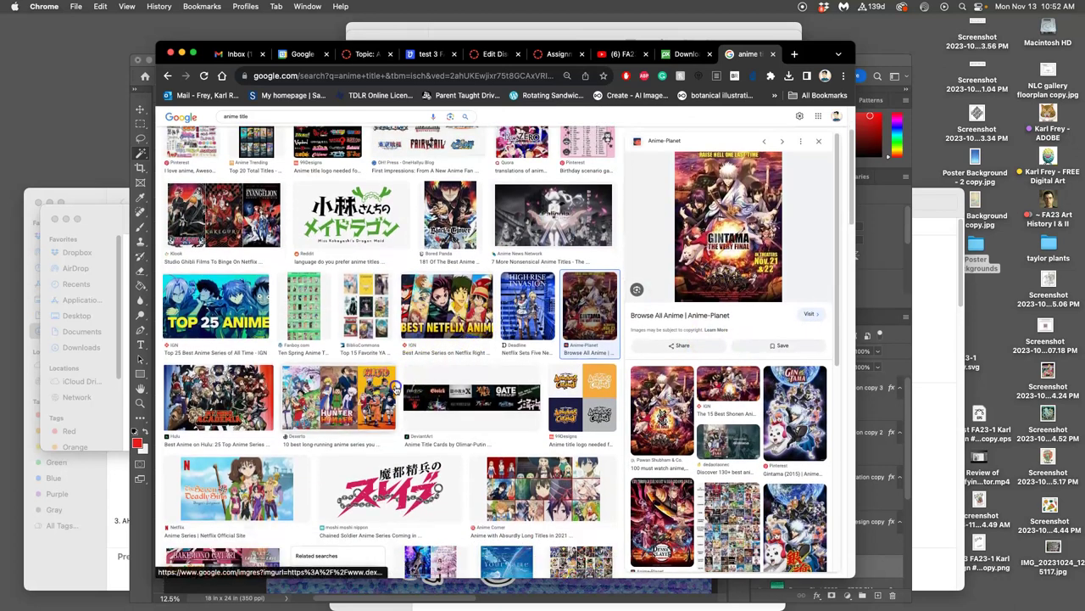
left_click(339, 396)
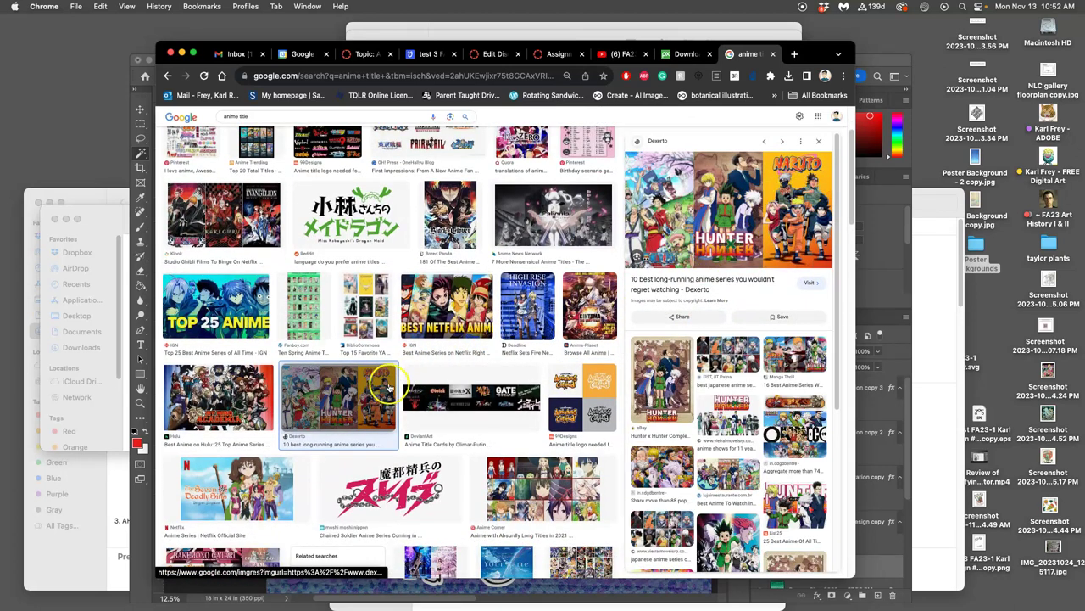
scroll(407, 377, "down", 5)
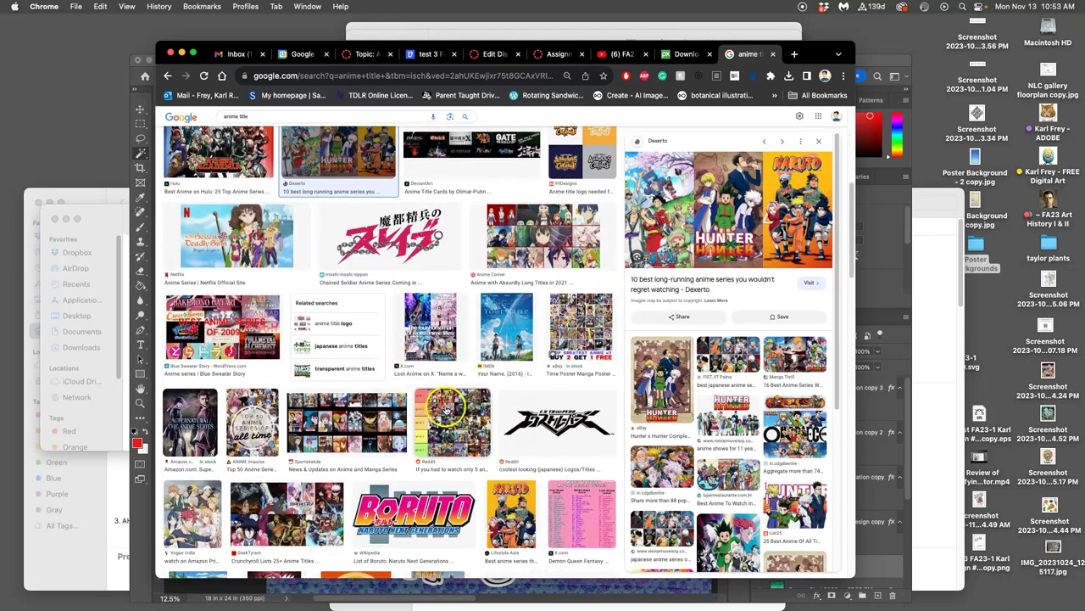
left_click(416, 508)
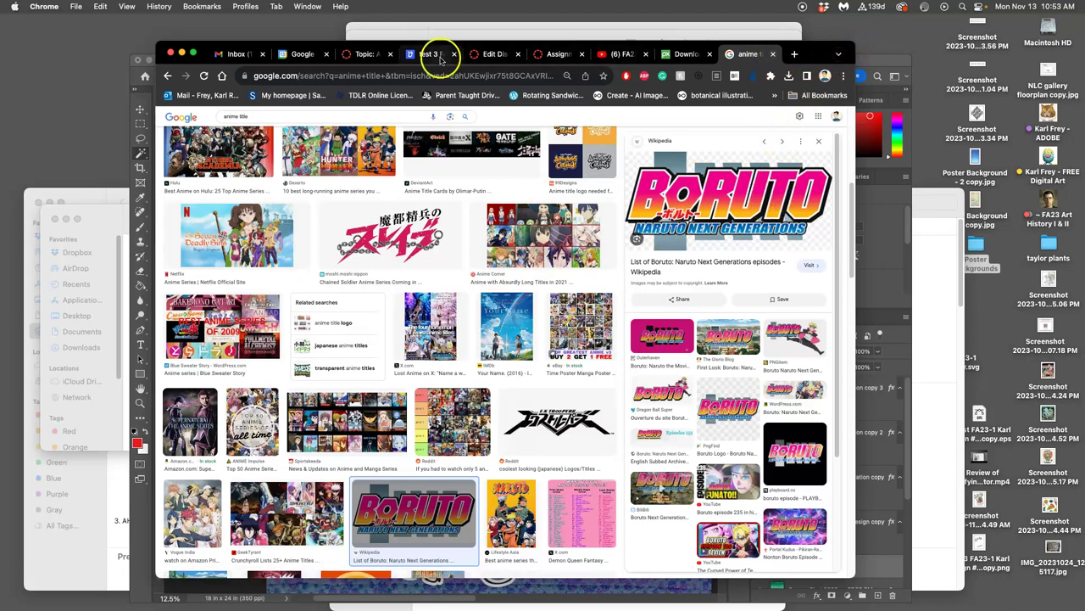
- Change the poster's foreground colour from red to a light pink in the Color panel
left_click(132, 67)
scroll(632, 347, "down", 2)
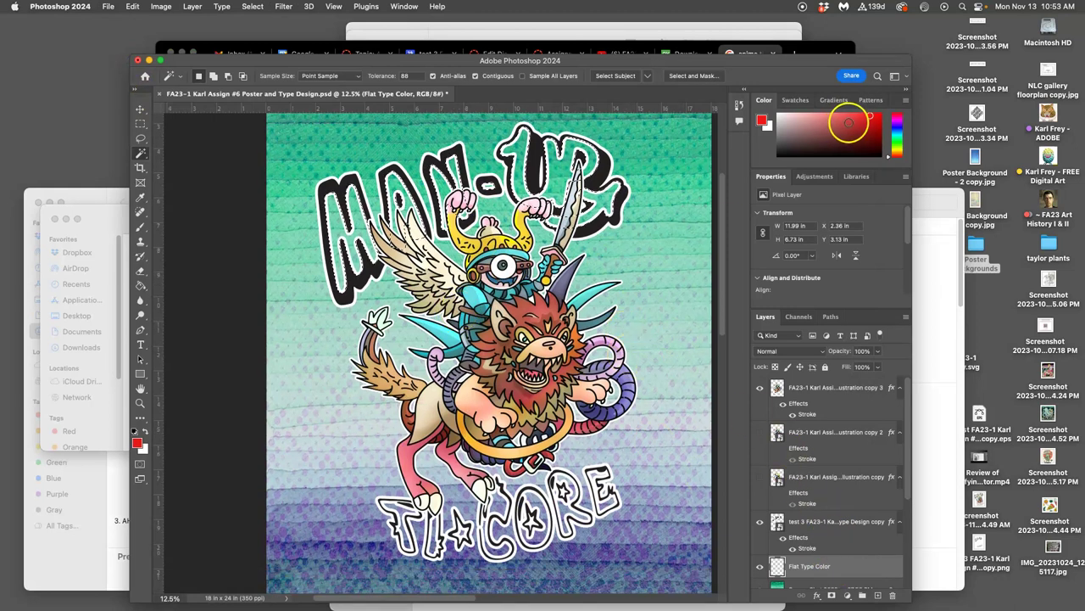
left_click(835, 128)
mouse_move(835, 128)
left_mouse_down()
mouse_move(882, 126)
mouse_move(829, 121)
left_mouse_up()
left_click(896, 121)
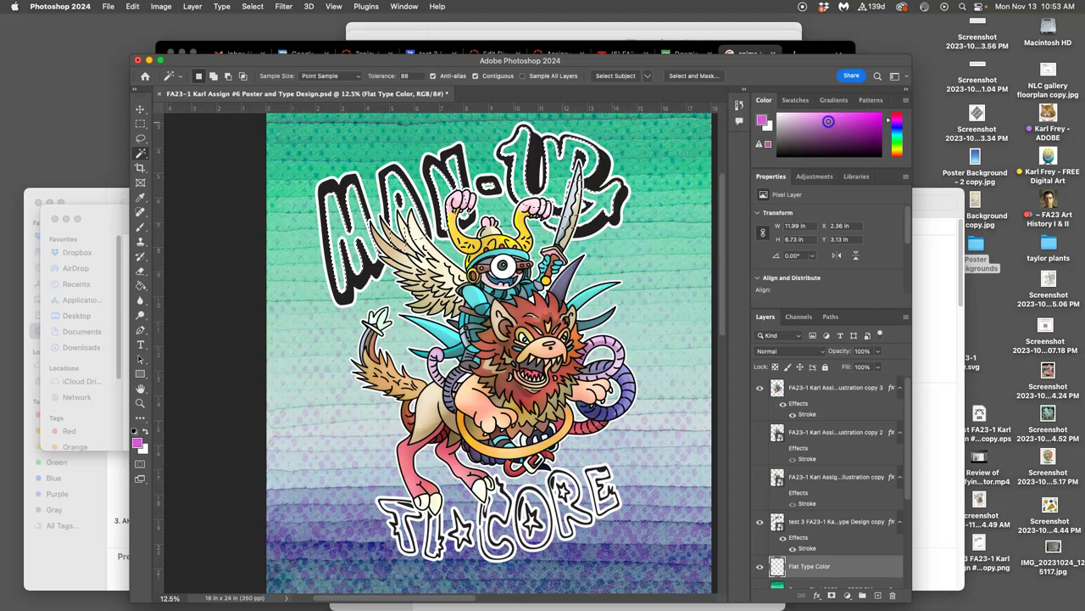
- Find the Tenkai Knights title logo in Chrome's anime title image results and save it to the desktop
left_click(802, 44)
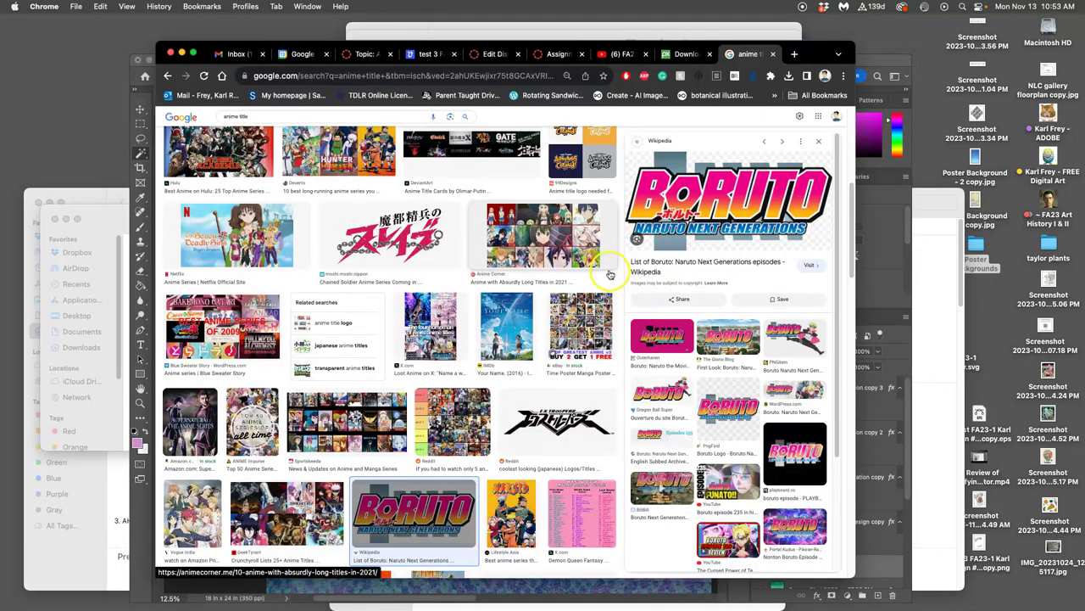
scroll(497, 244, "up", 3)
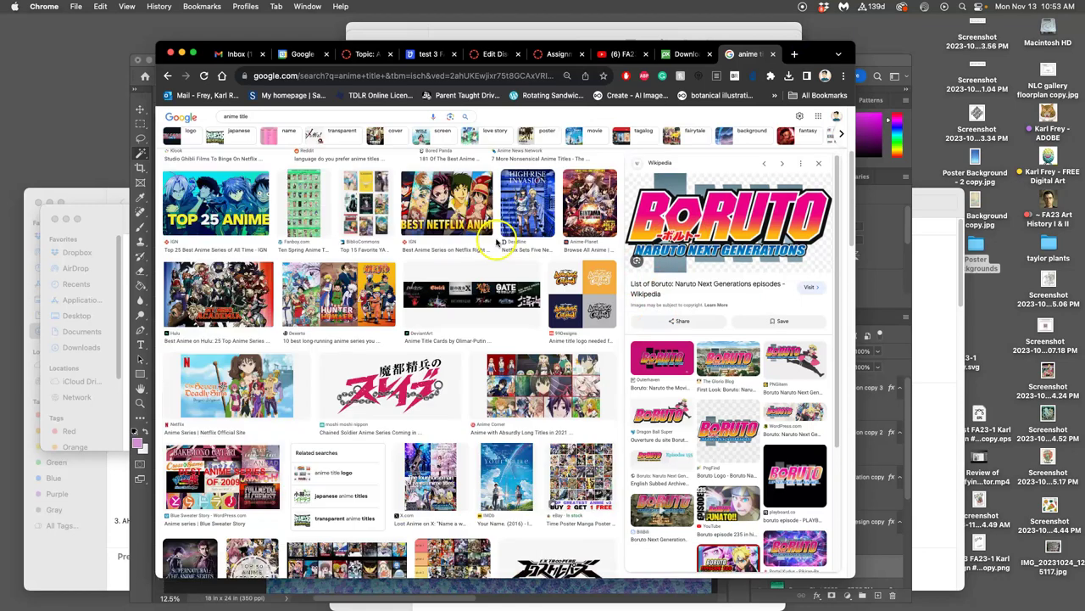
left_click(582, 293)
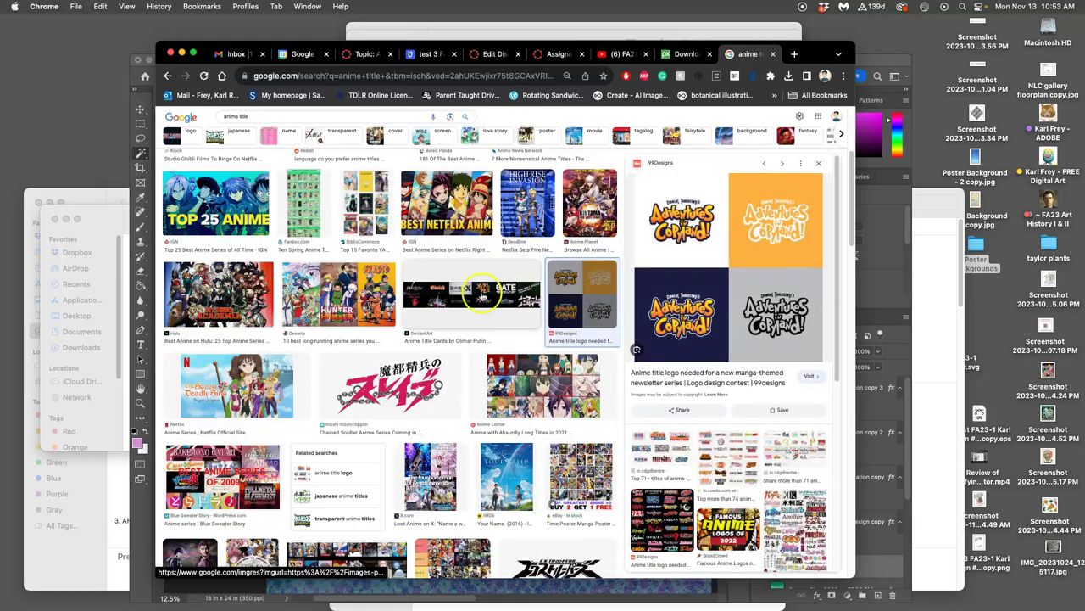
scroll(472, 293, "down", 10)
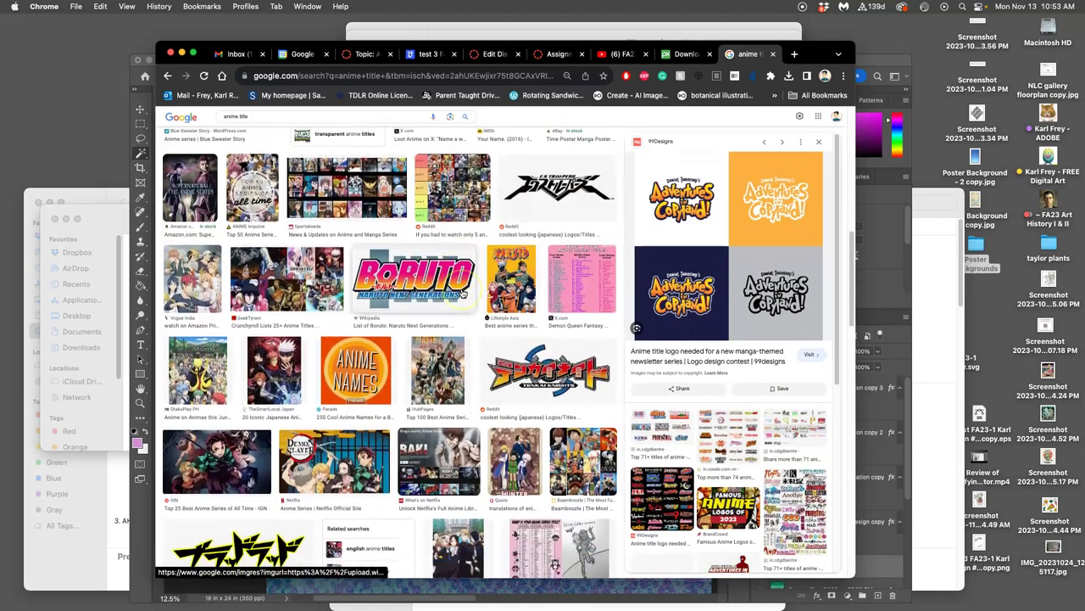
scroll(492, 288, "down", 3)
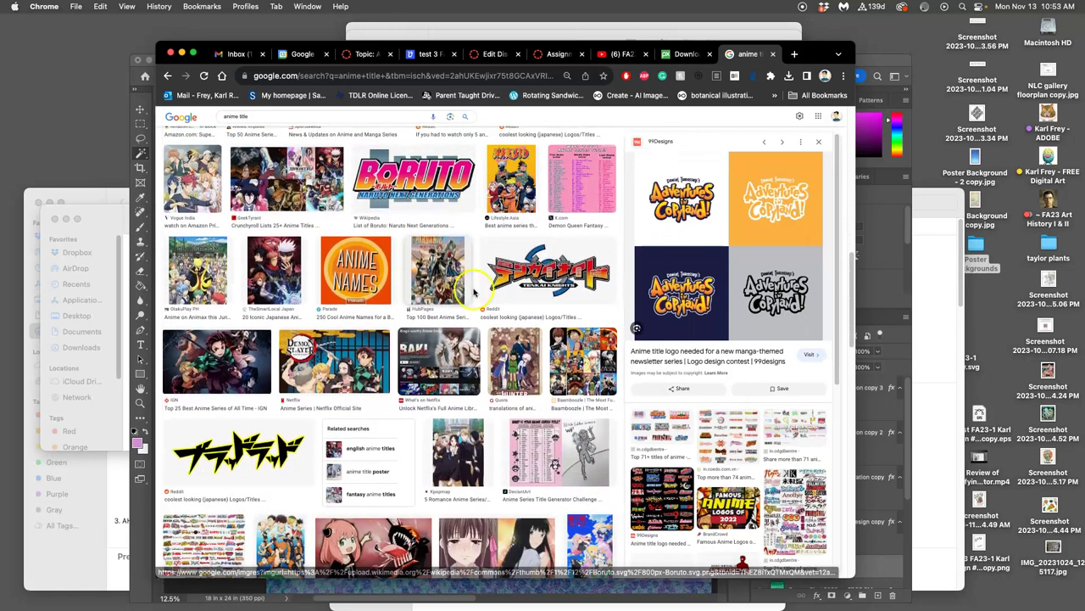
left_click(524, 273)
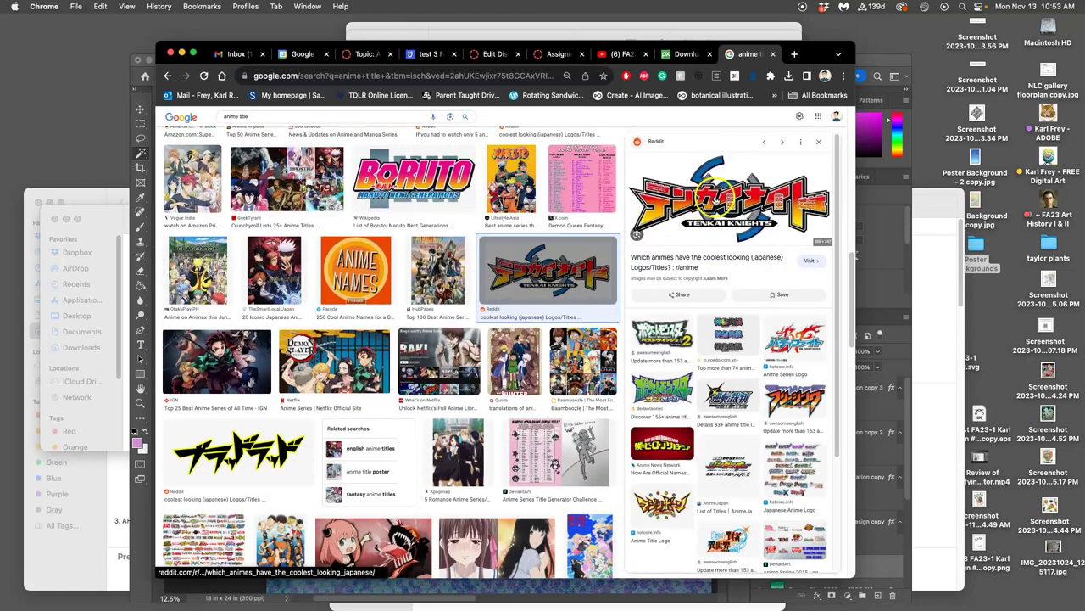
left_click_drag(717, 203, 122, 63)
- Place hp2fcm566bb11.webp into the poster as a smart object along the lower-left edge
left_click(132, 63)
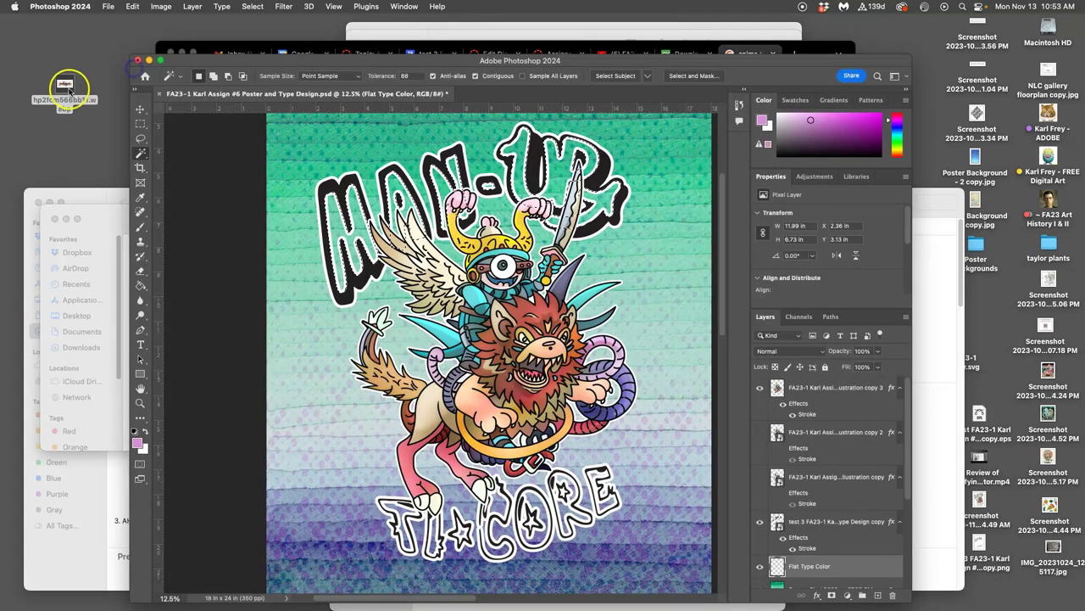
left_click_drag(68, 88, 653, 335)
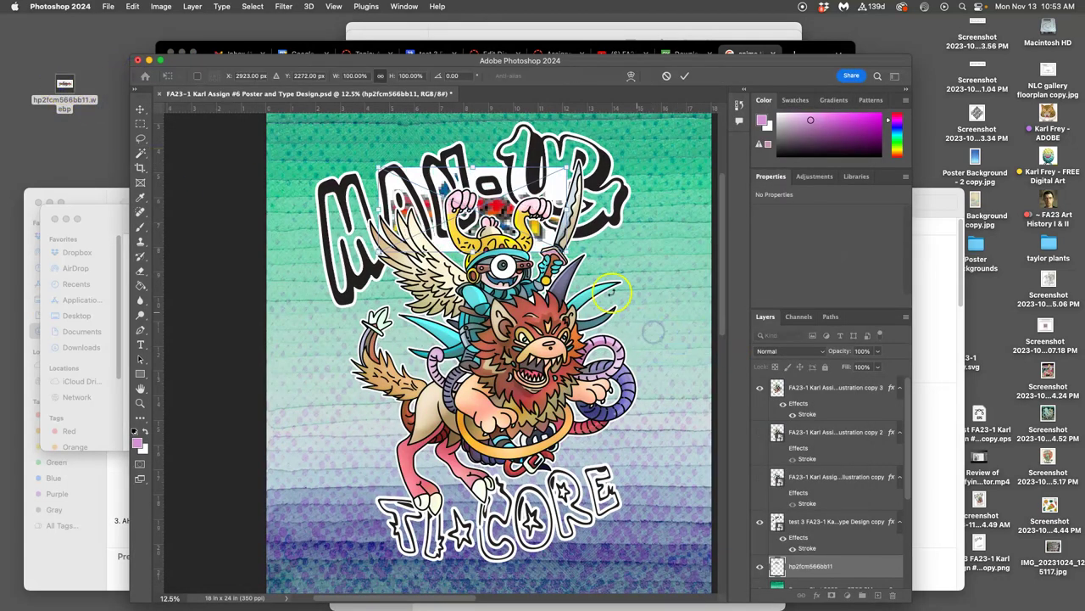
left_click_drag(543, 181, 430, 422)
key("Return")
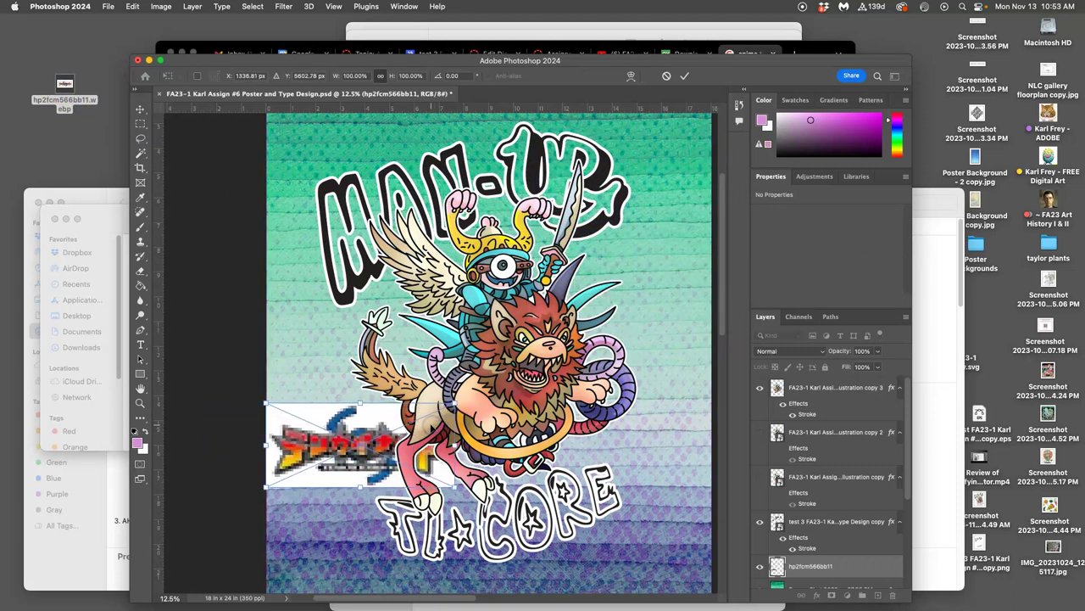
key("w")
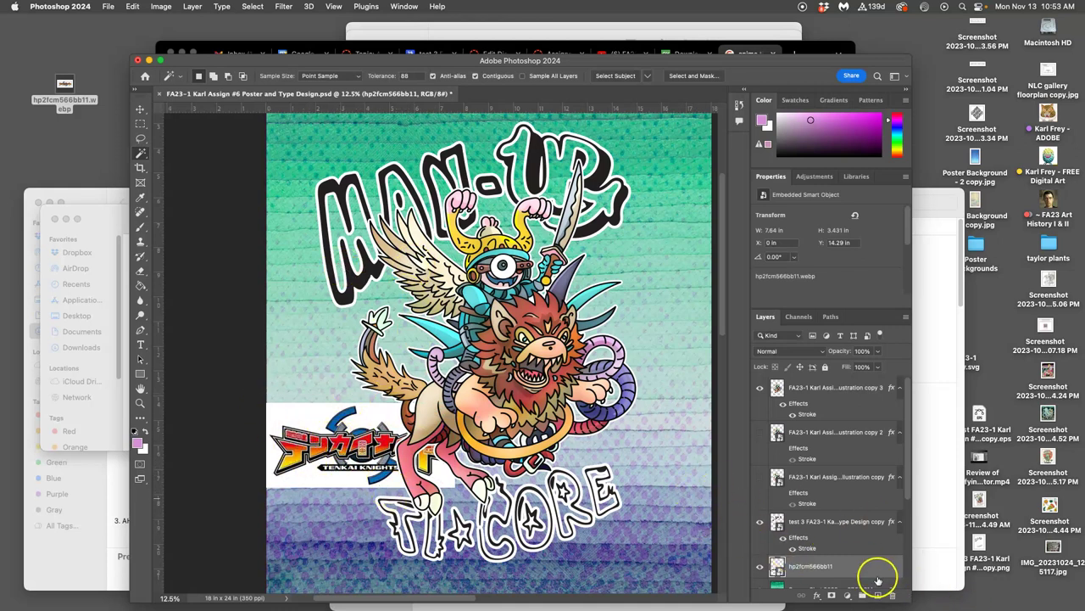
scroll(874, 564, "down", 3)
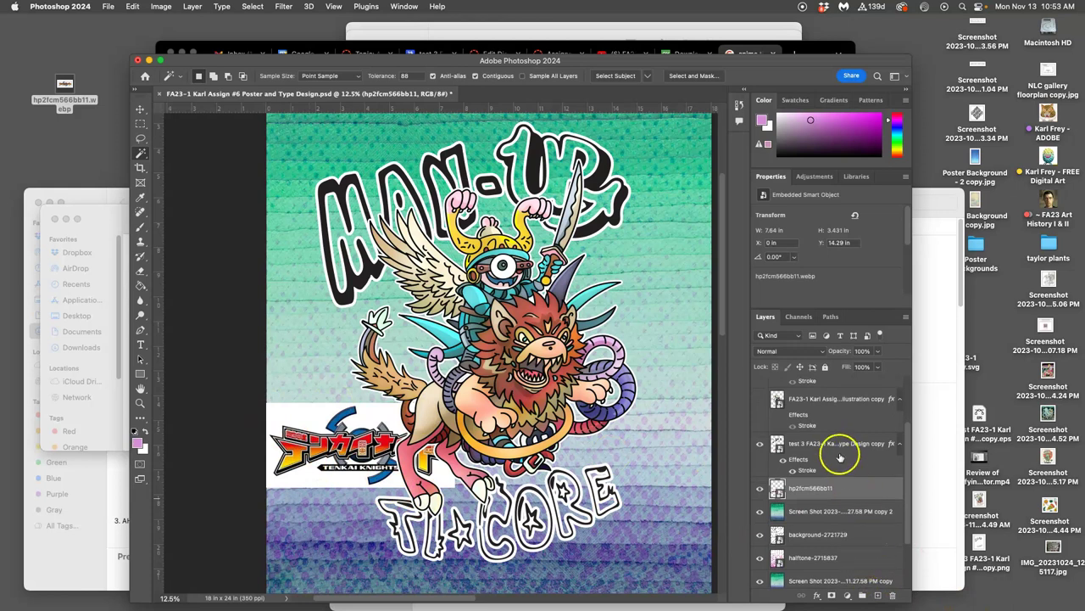
scroll(848, 475, "up", 3)
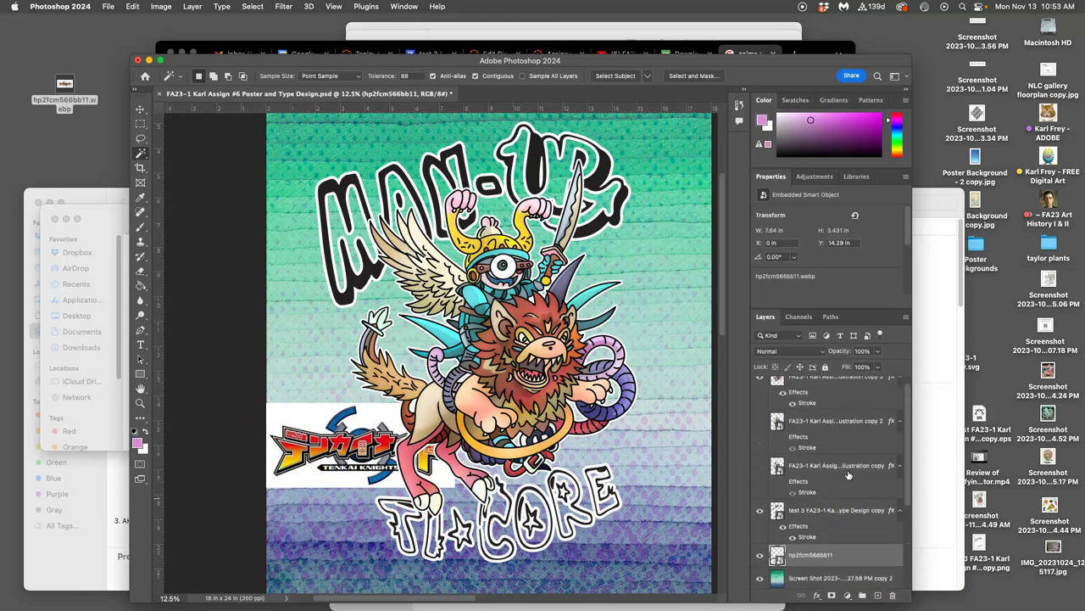
scroll(848, 475, "down", 1)
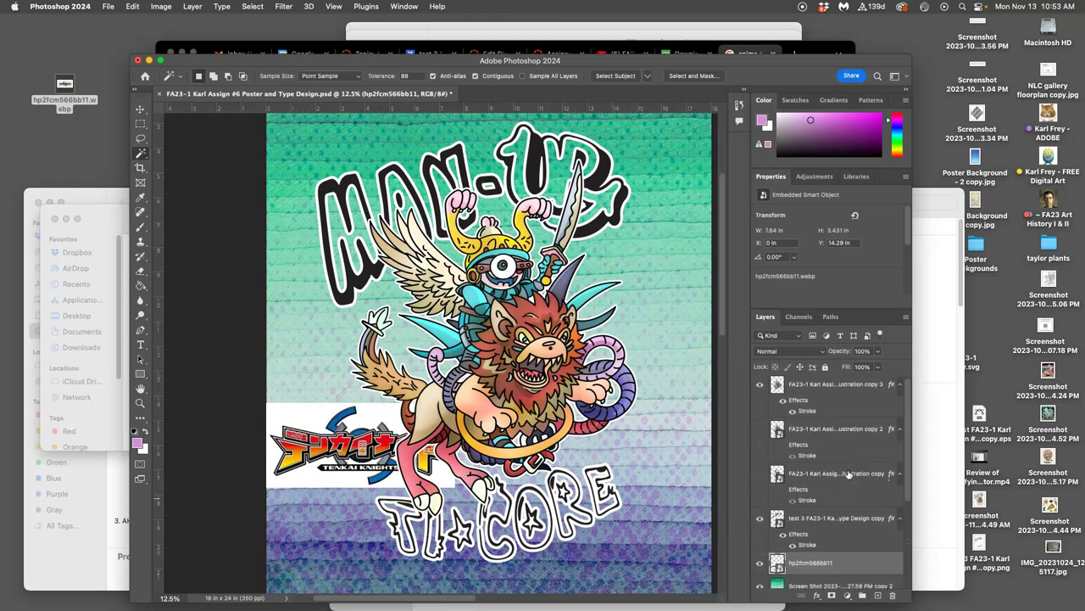
scroll(848, 474, "down", 5)
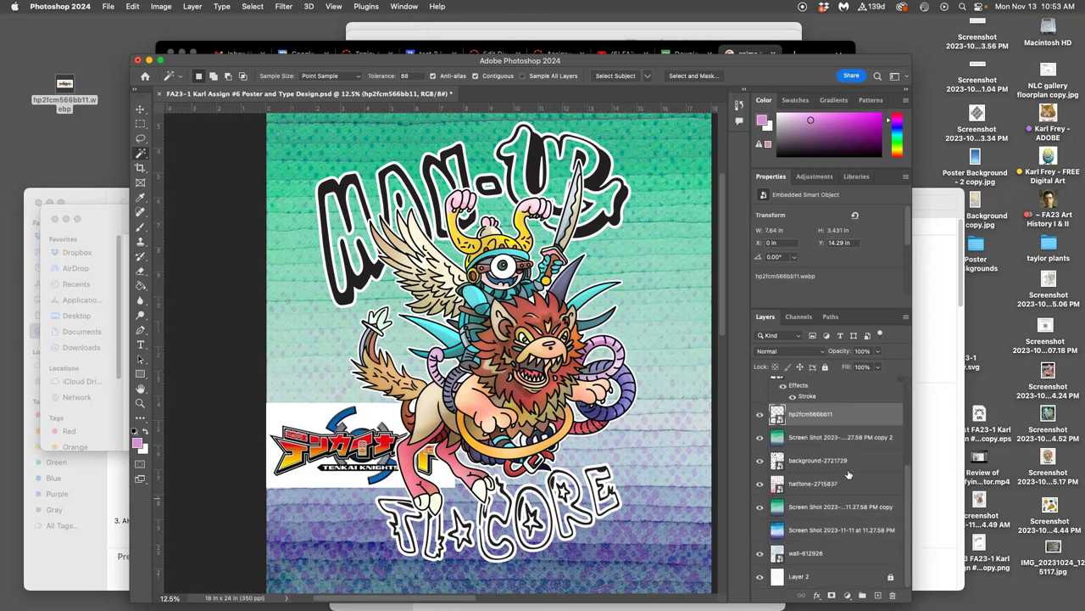
scroll(848, 474, "up", 2)
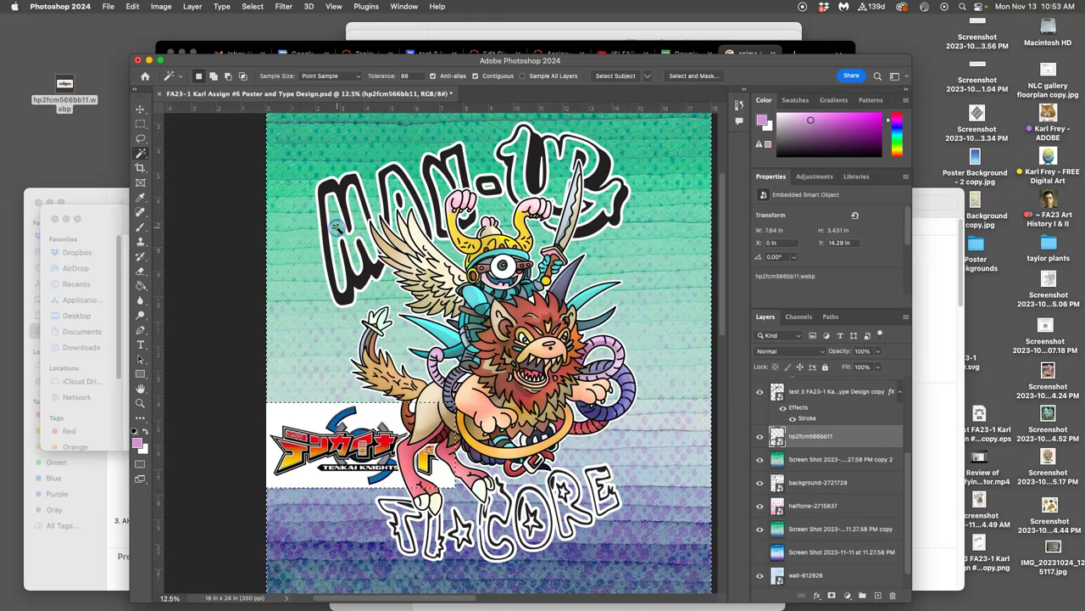
left_click(764, 396)
left_click(764, 396)
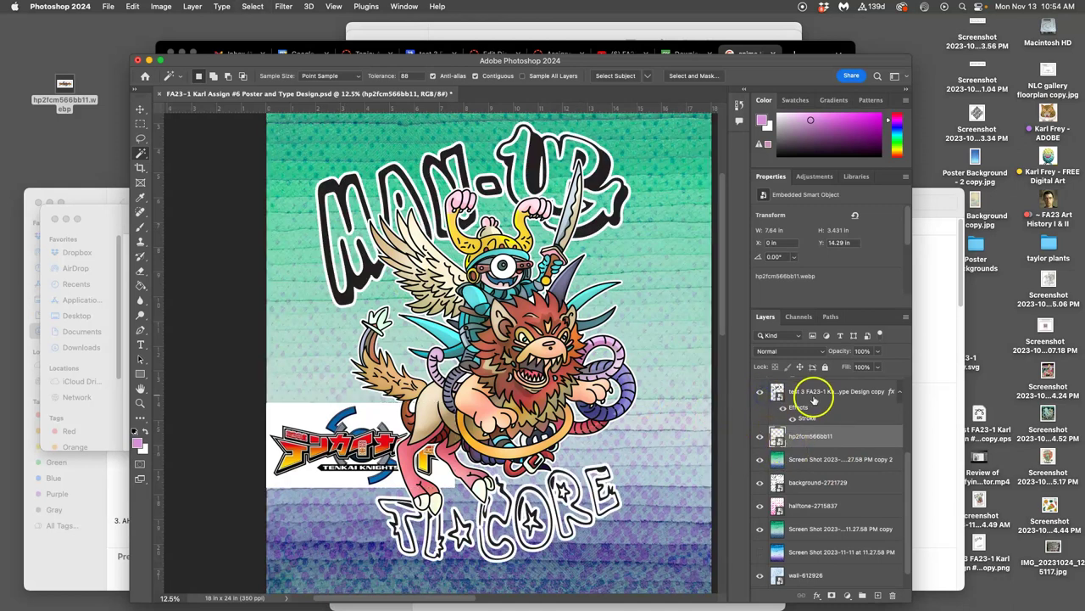
left_click(814, 395)
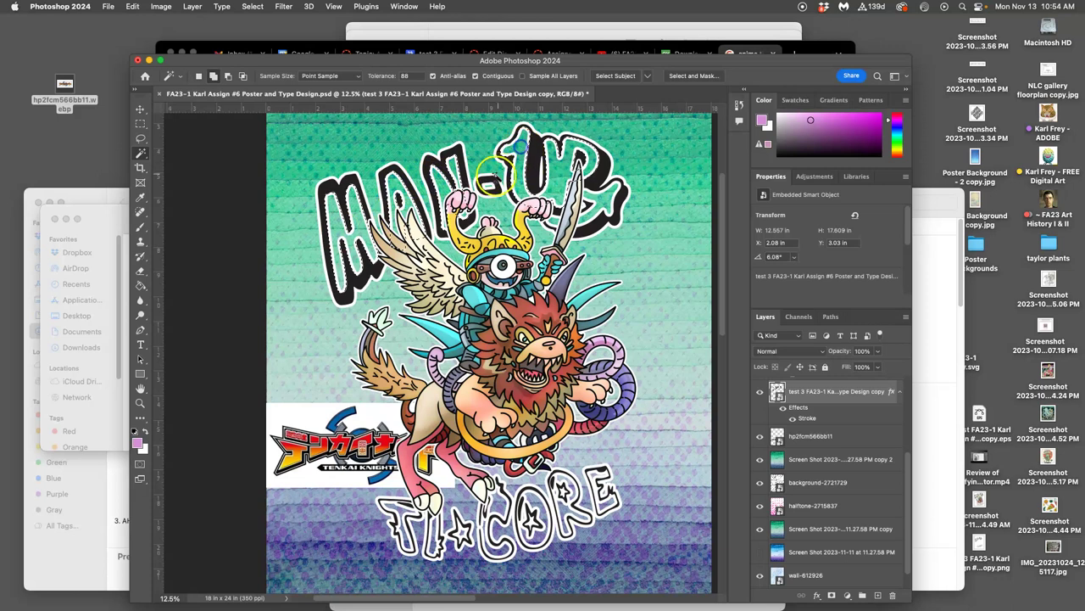
left_click(489, 187, "shift")
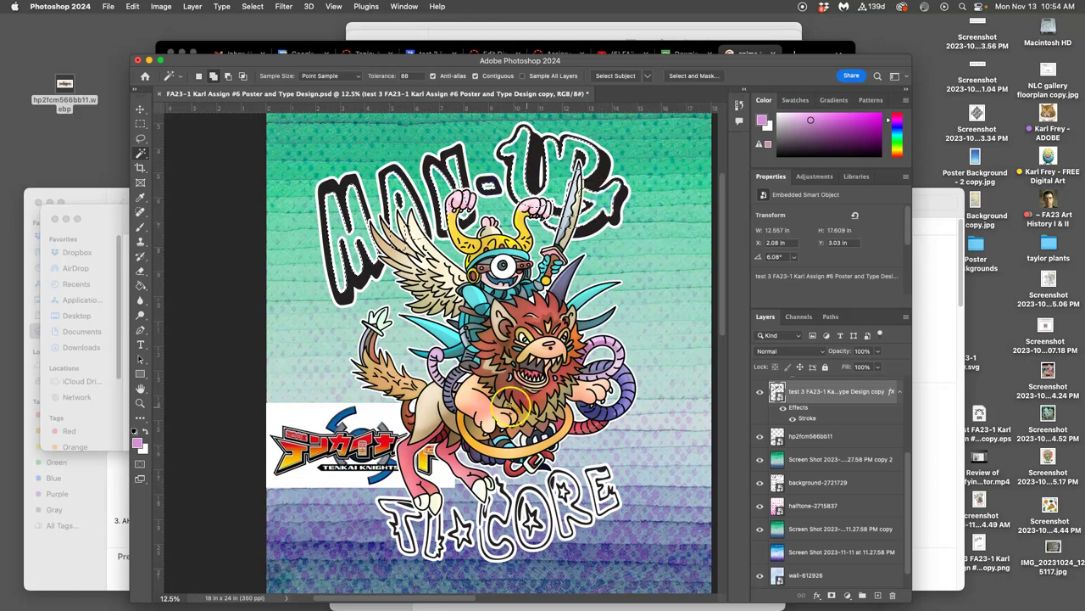
left_click(348, 255, "shift")
scroll(831, 431, "up", 3)
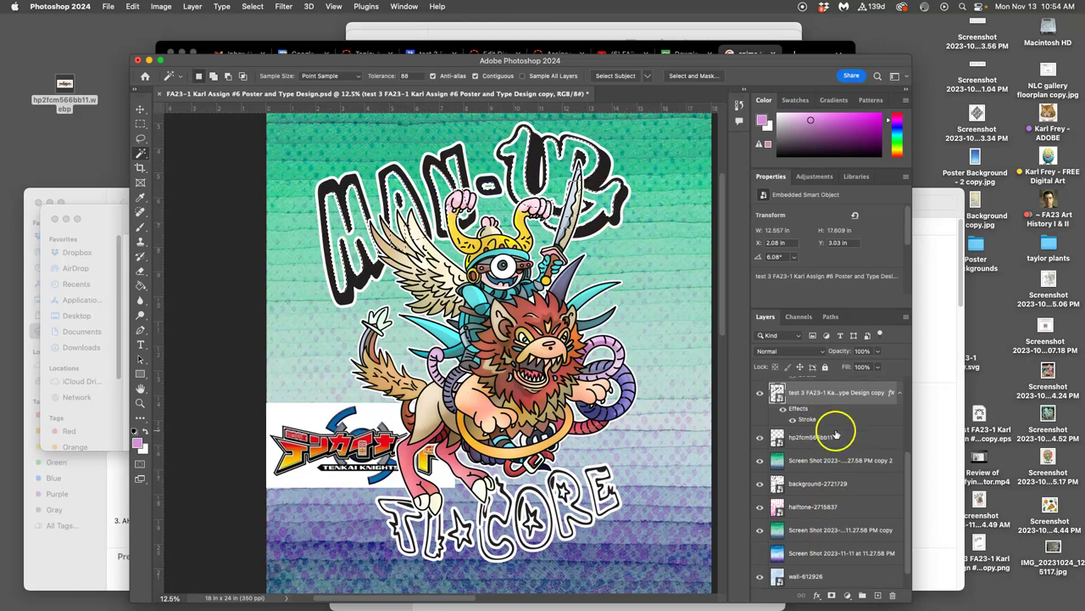
scroll(861, 524, "down", 2)
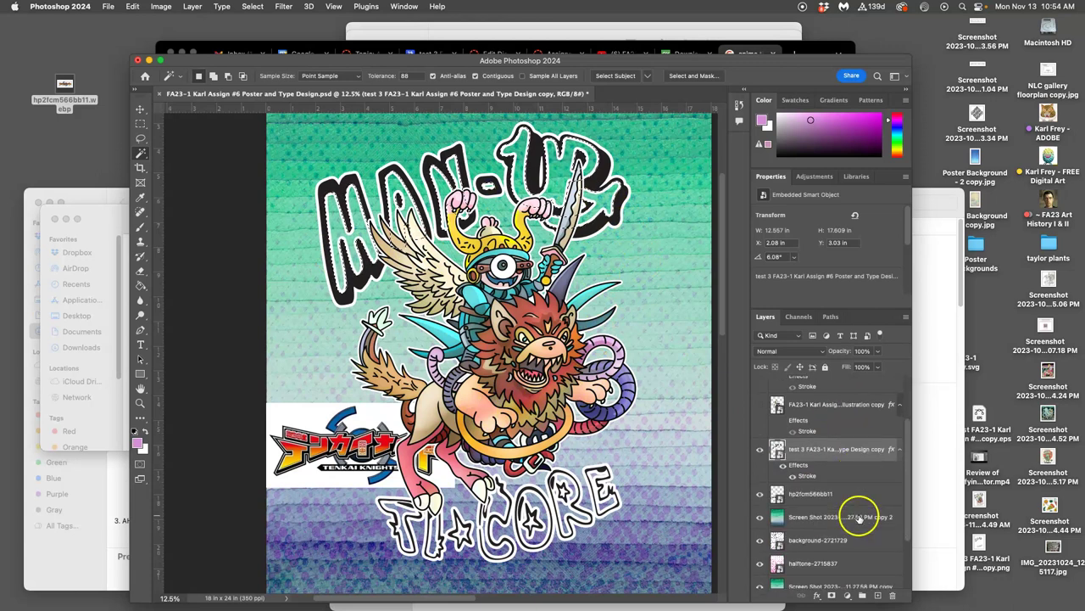
- On a new layer, fill the MAN-UP letters and arrow swirl with red sampled from the logo
left_click(878, 595)
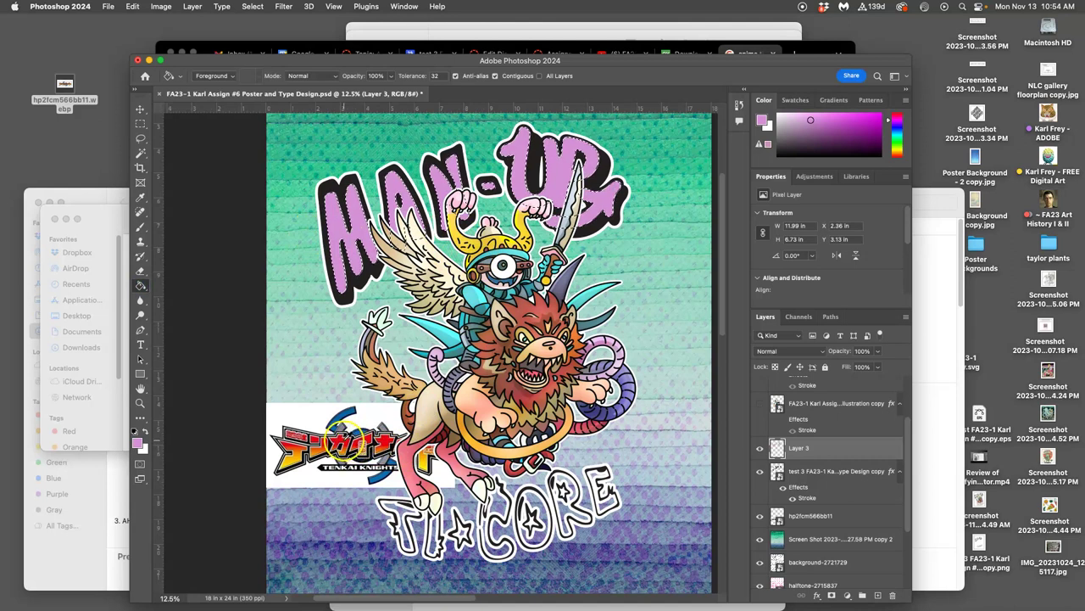
left_click(350, 438, "alt")
left_click(340, 263)
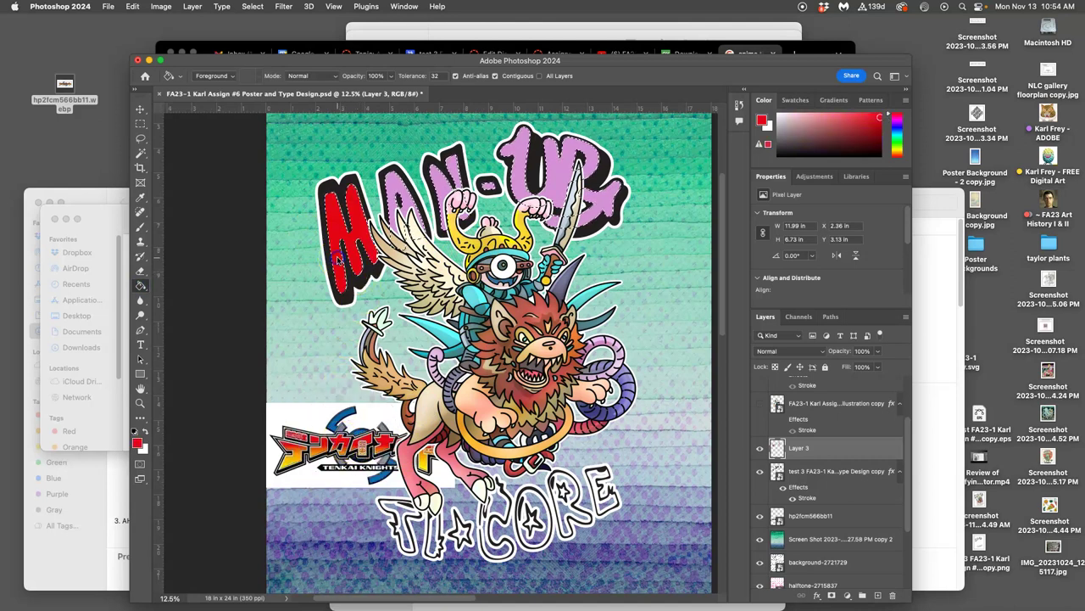
left_click(395, 208)
left_click(434, 176)
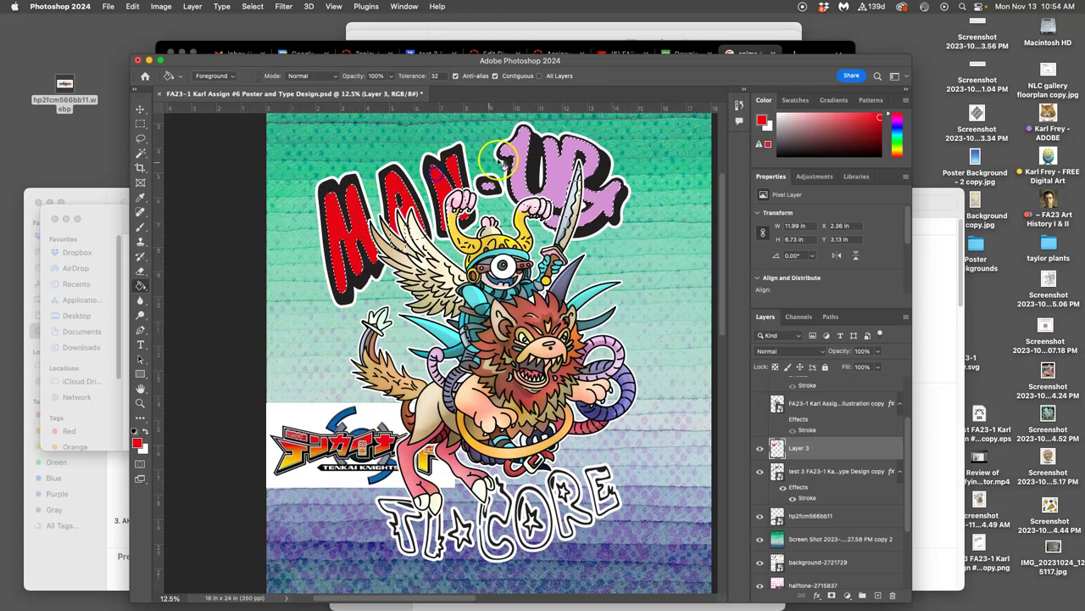
left_click(516, 153)
left_click(489, 184)
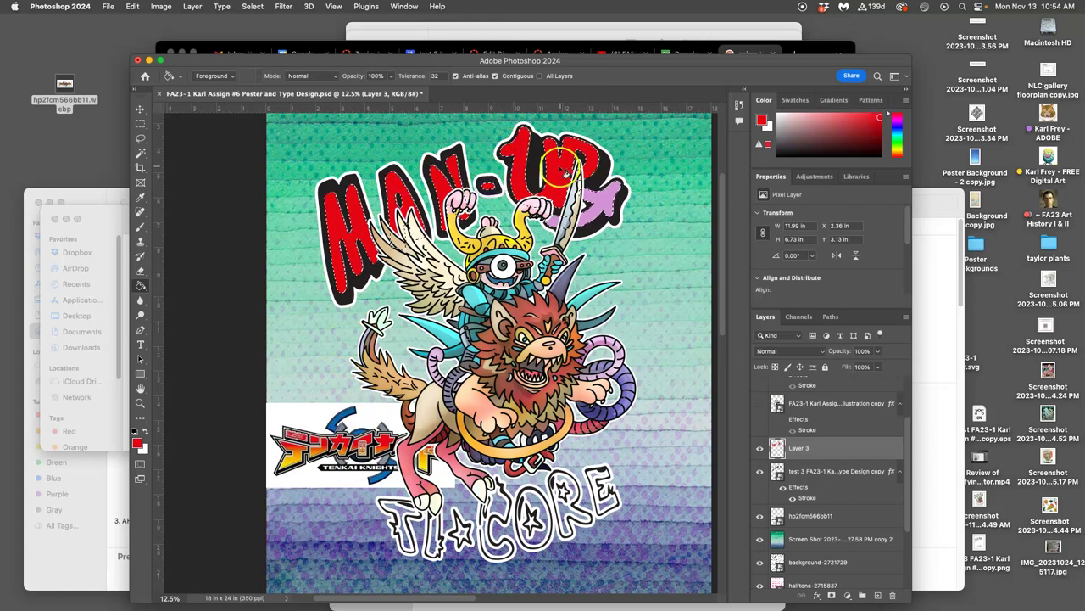
left_click(601, 204)
left_click(549, 369, "alt")
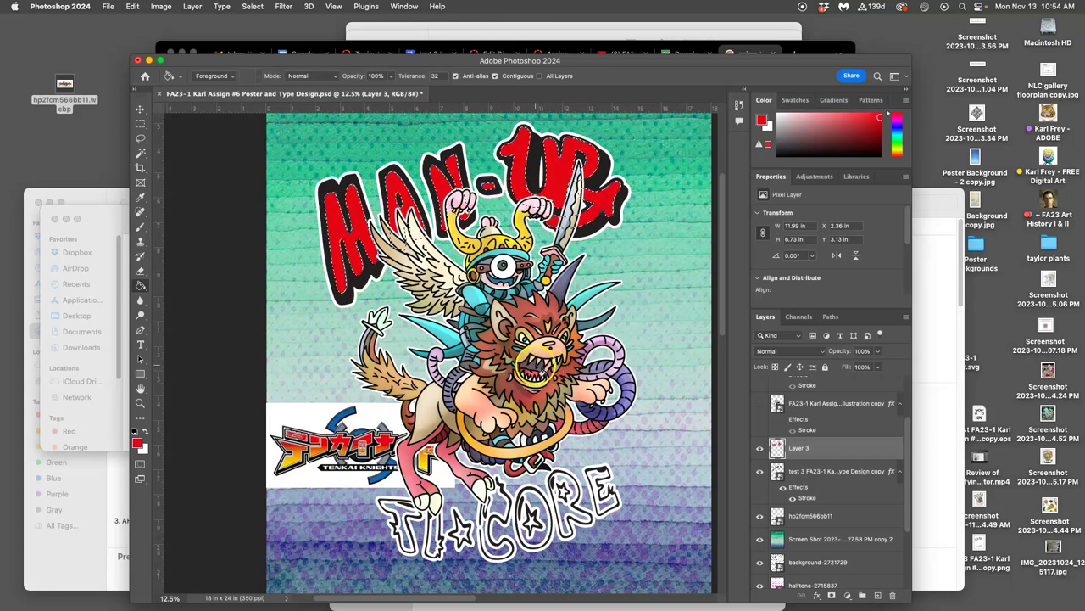
left_click(385, 320)
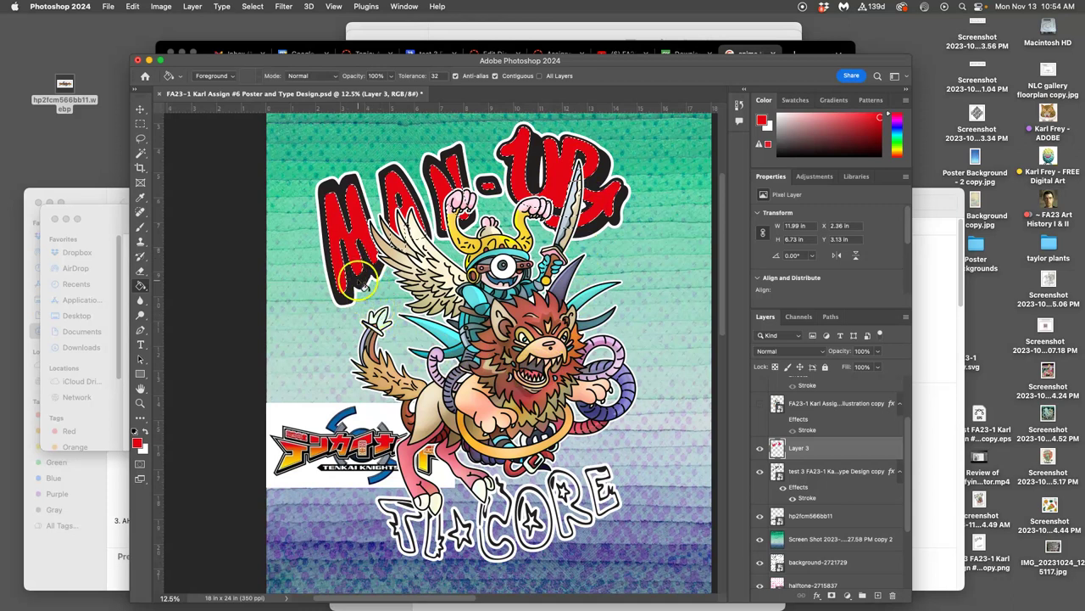
- Rename the new lettering layer to FLAT TYPE LAYER
left_click(894, 456)
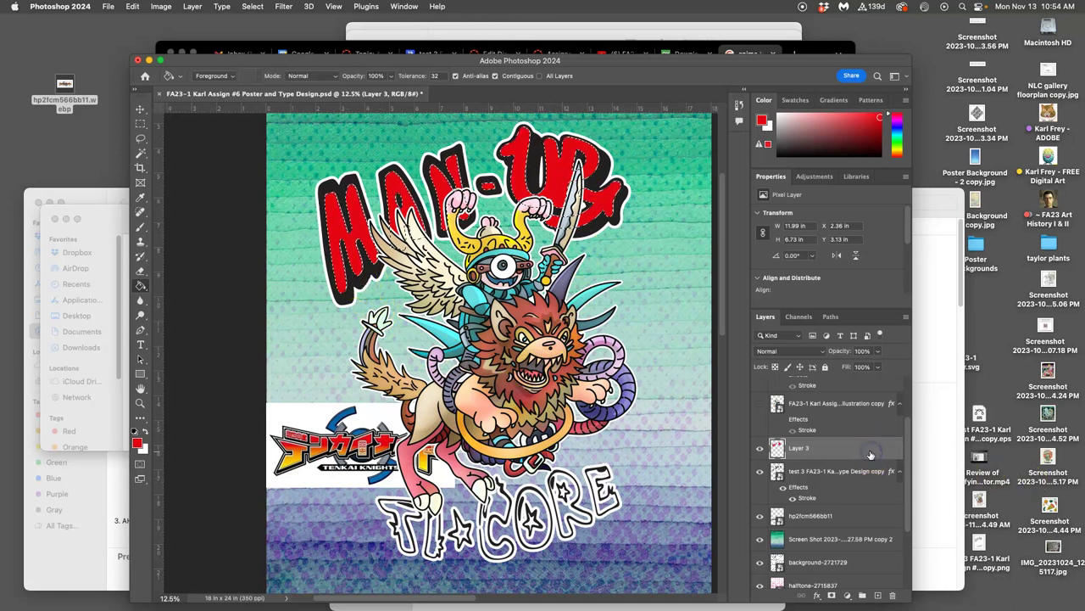
left_click(808, 456)
double_click(803, 451)
left_click(869, 450)
- Add a Gradient Overlay to FLAT TYPE LAYER using the Red_06 preset gradient
double_click(869, 450)
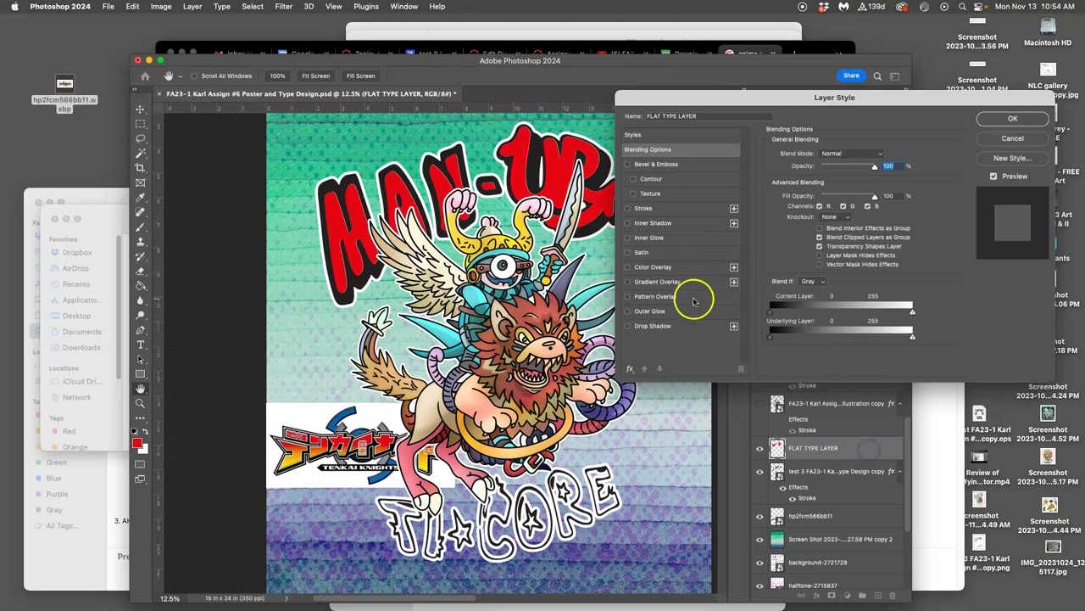
left_click(628, 282)
left_click(692, 120)
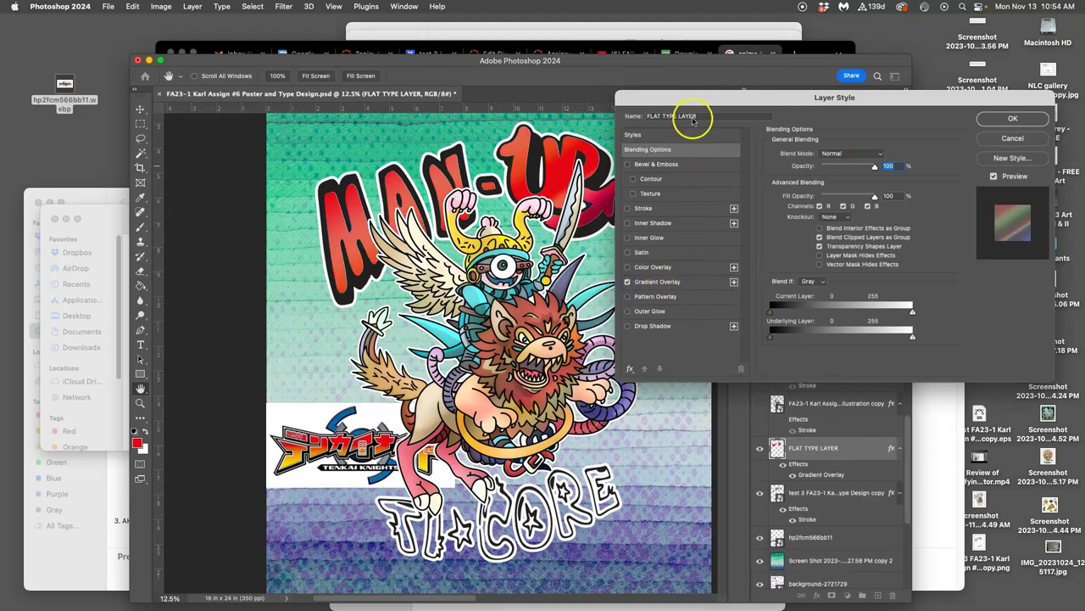
left_click_drag(688, 105, 748, 252)
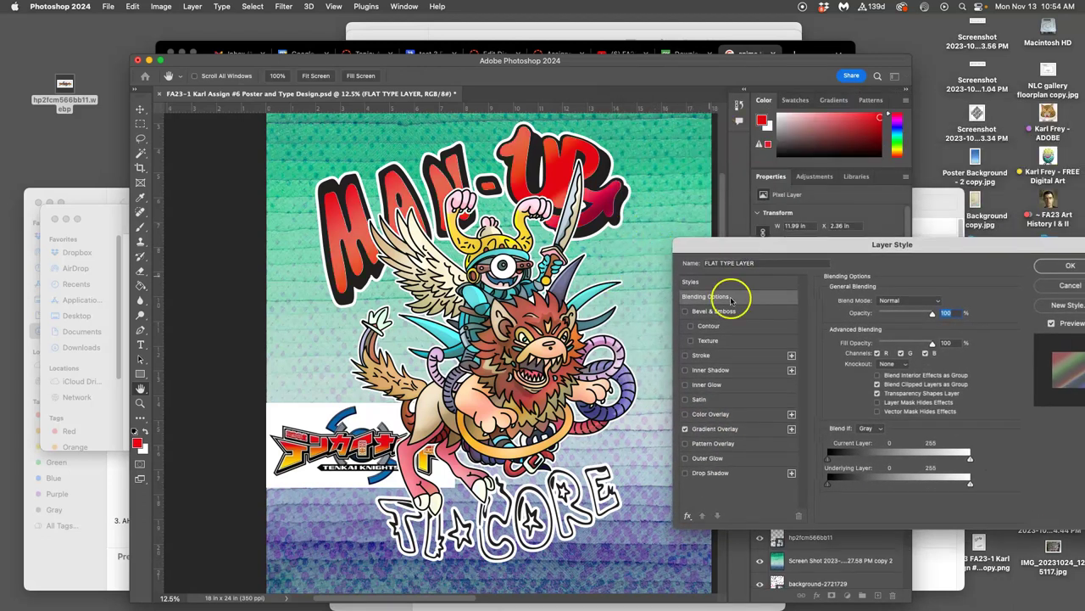
left_click(760, 432)
left_click(885, 329)
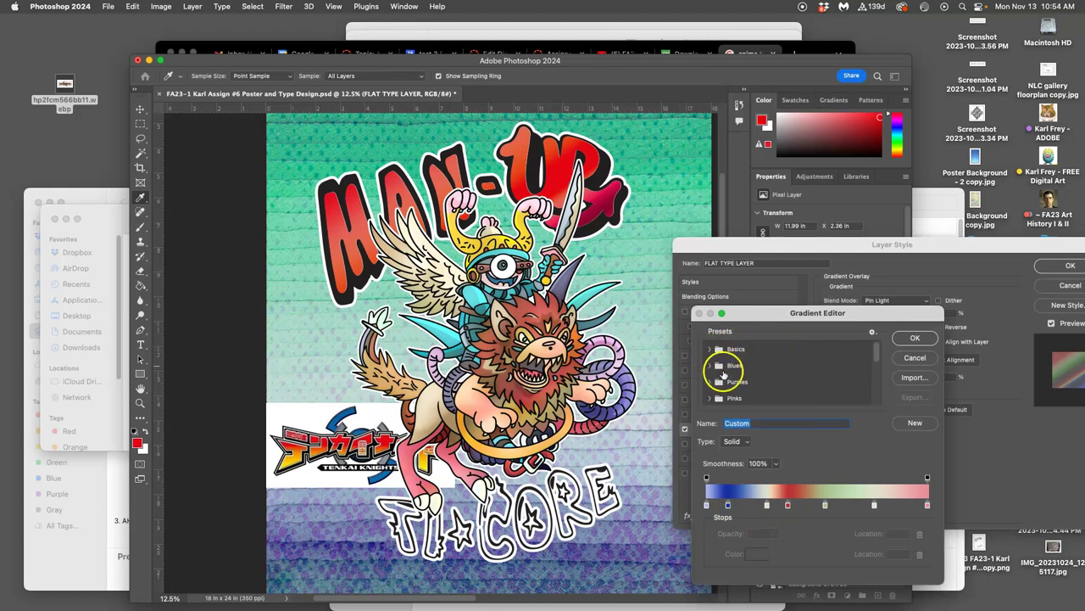
scroll(748, 373, "down", 4)
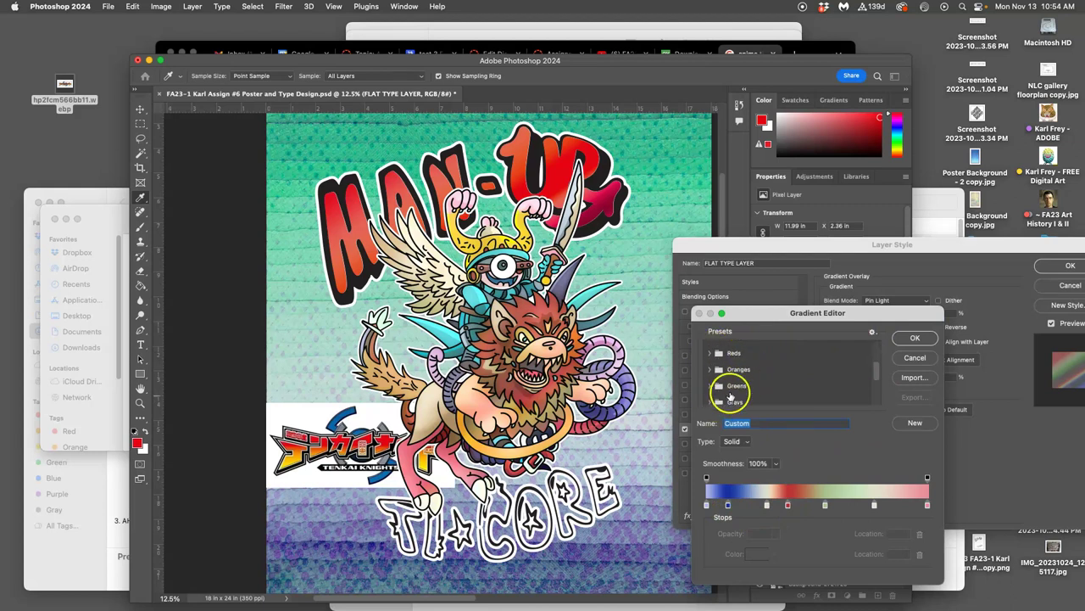
left_click(710, 353)
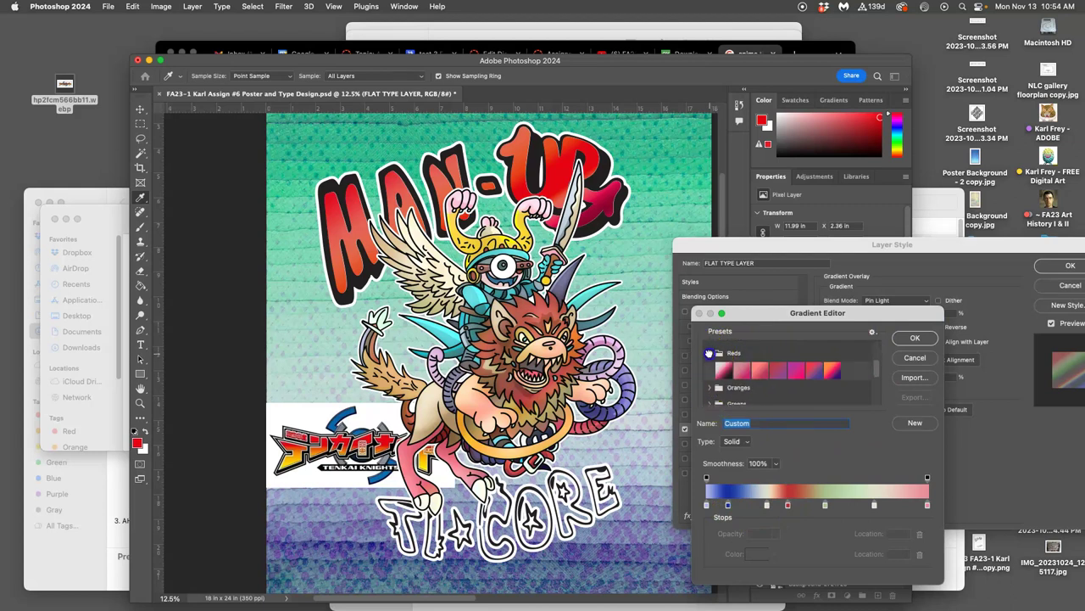
left_click(813, 370)
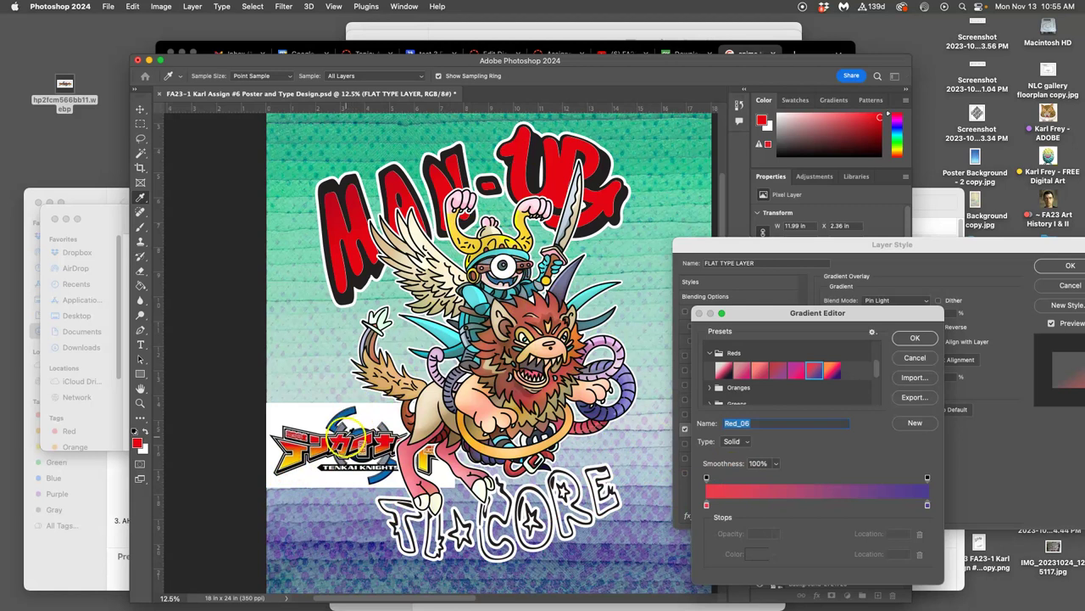
- Set the gradient stops to logo red and yellow, with a middle red stop at location 35
left_click(706, 504)
left_click(351, 434)
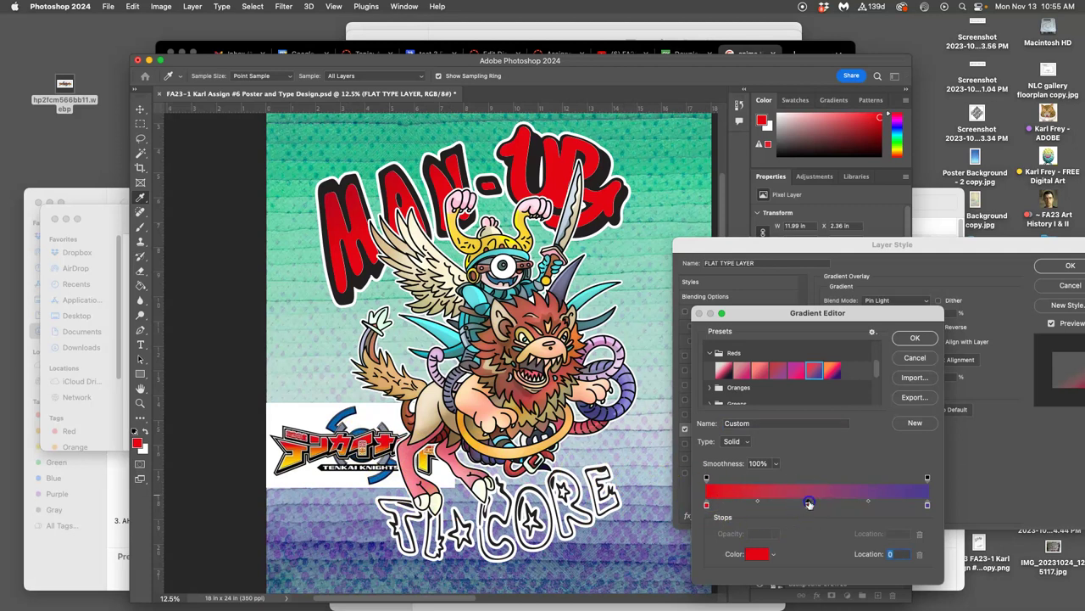
left_click(809, 503)
left_click(328, 446)
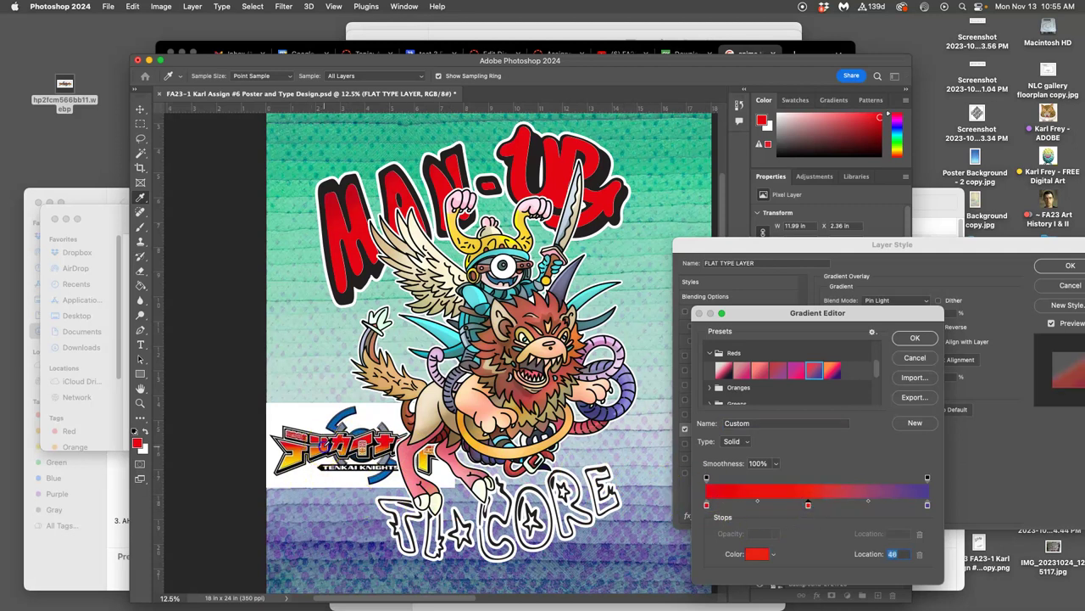
left_click(807, 507)
left_click(928, 506)
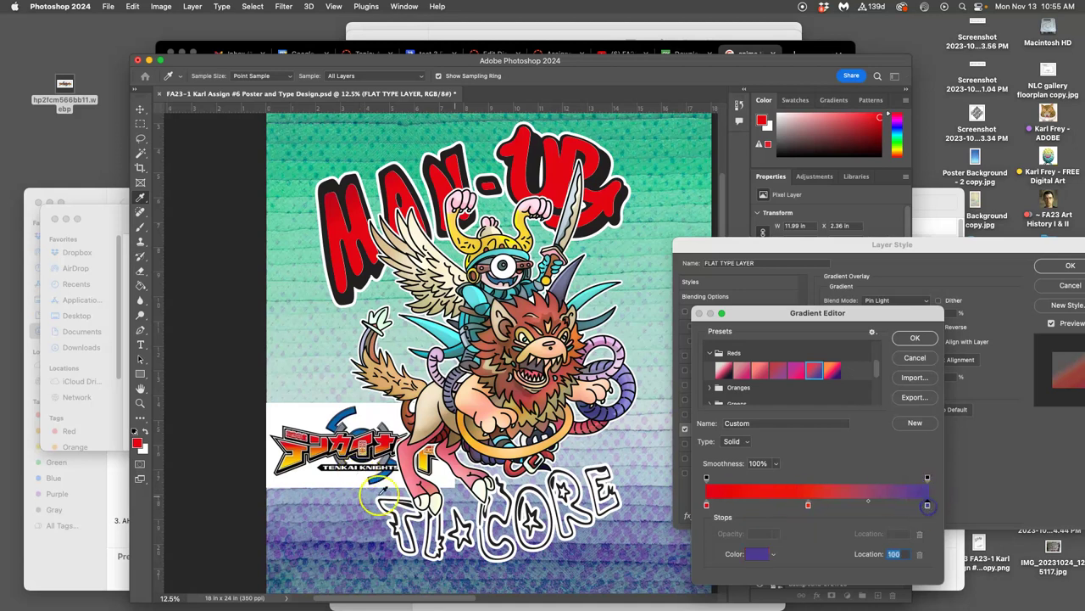
left_click(283, 468)
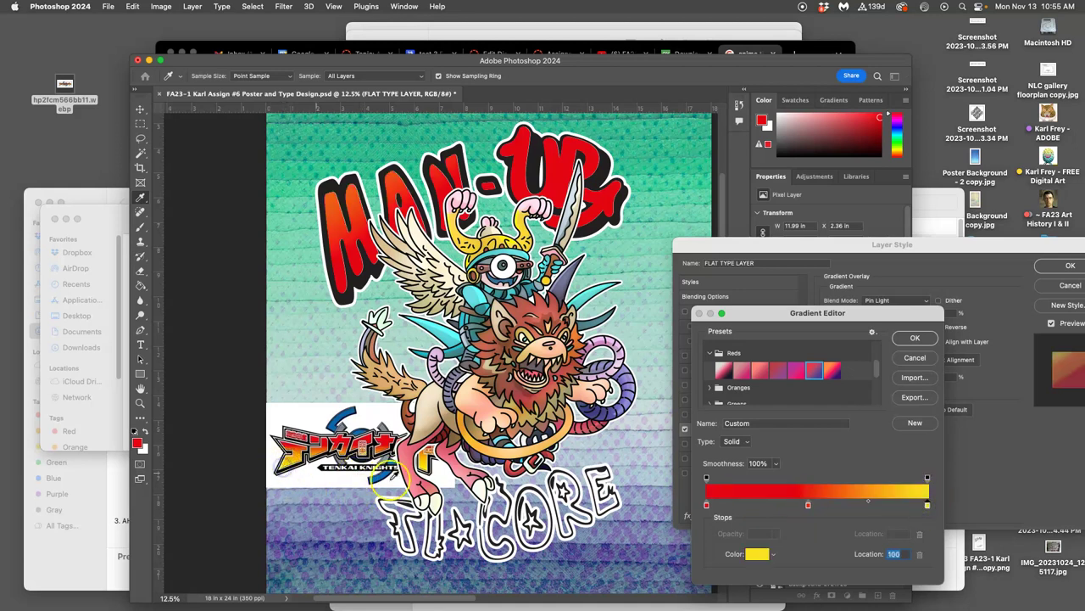
left_click(811, 506)
left_click_drag(812, 507, 783, 505)
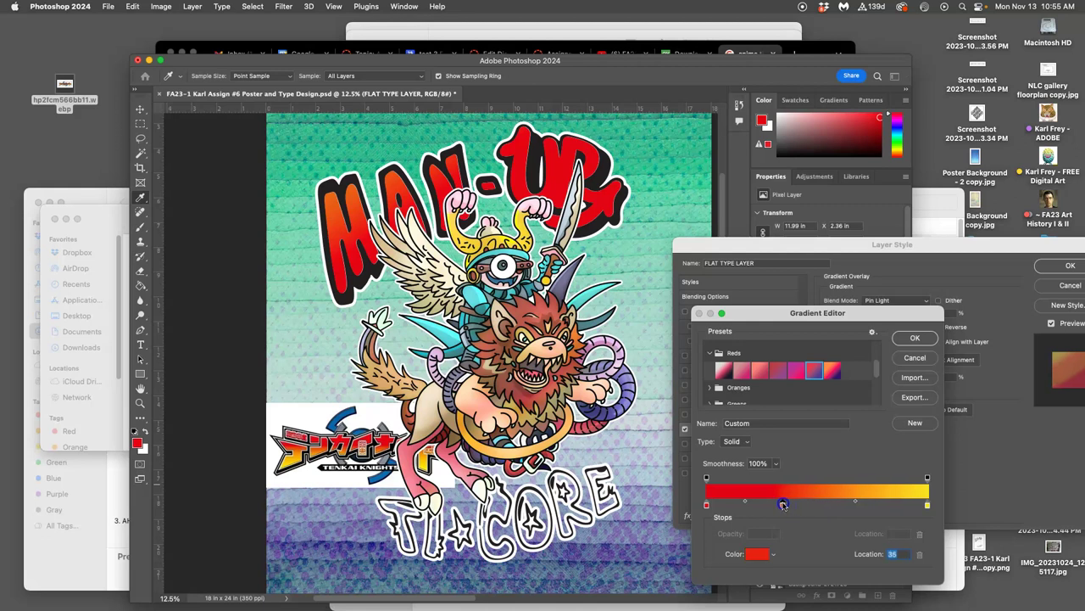
- Set the gradient overlay to a 90° angle and 10% scale, reversed to run yellow to red
left_click(915, 338)
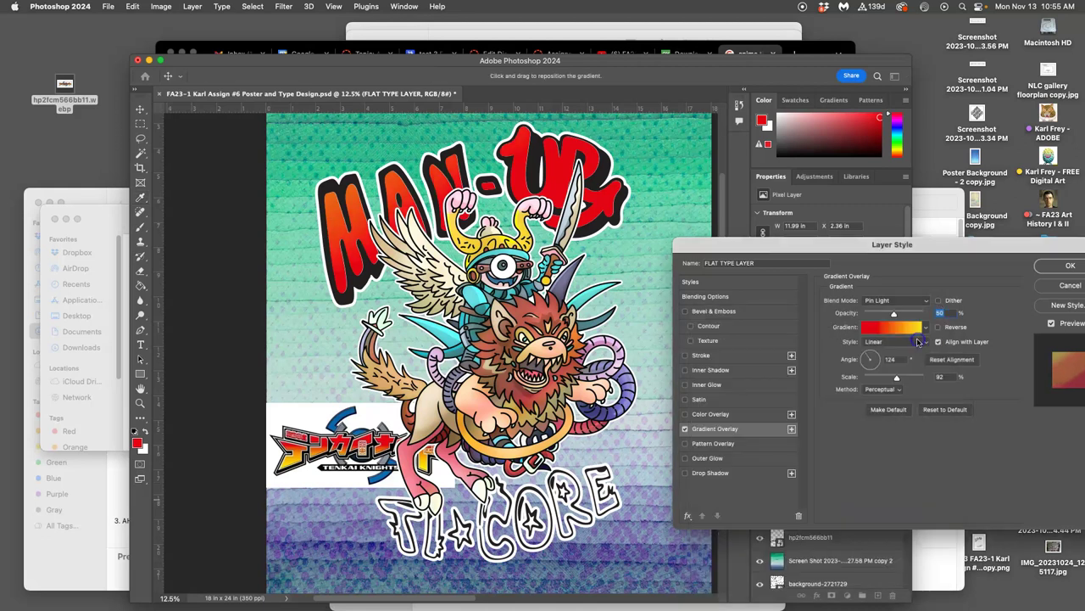
left_click_drag(873, 357, 840, 377)
left_click(901, 380)
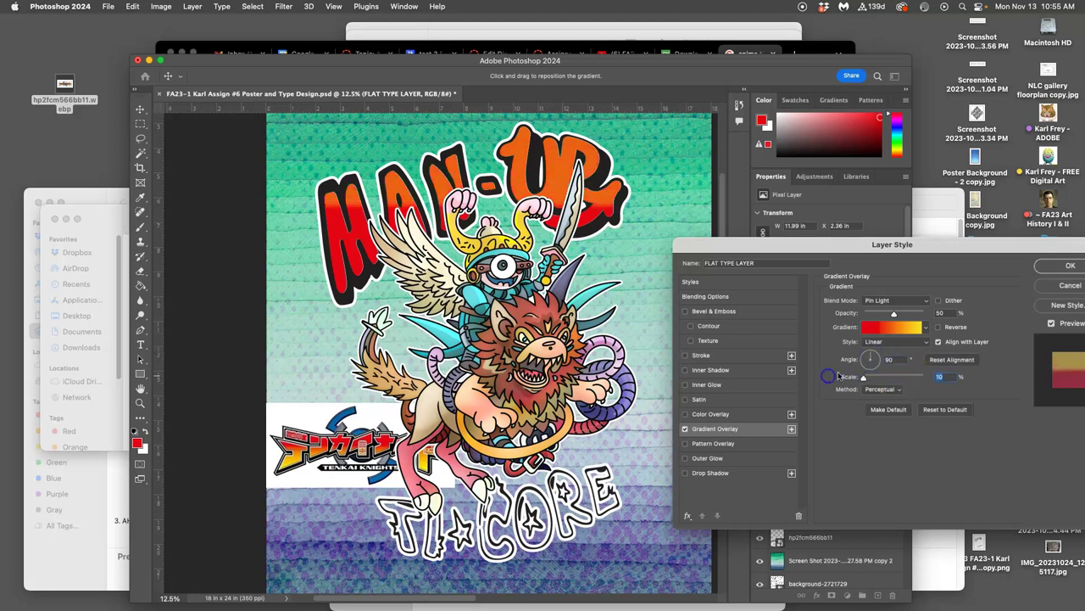
left_click(938, 326)
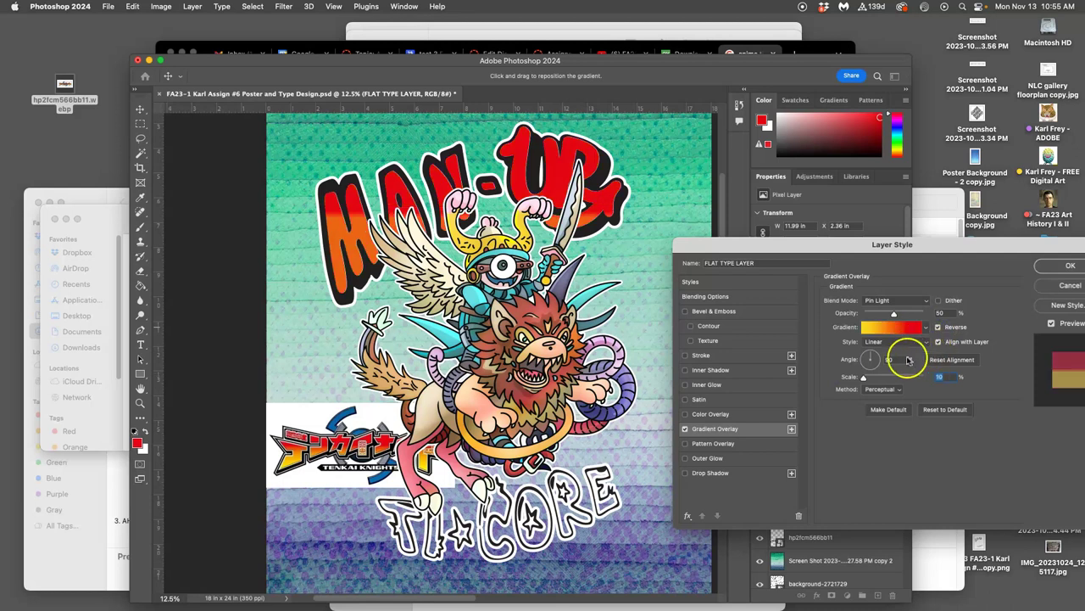
left_click(887, 328)
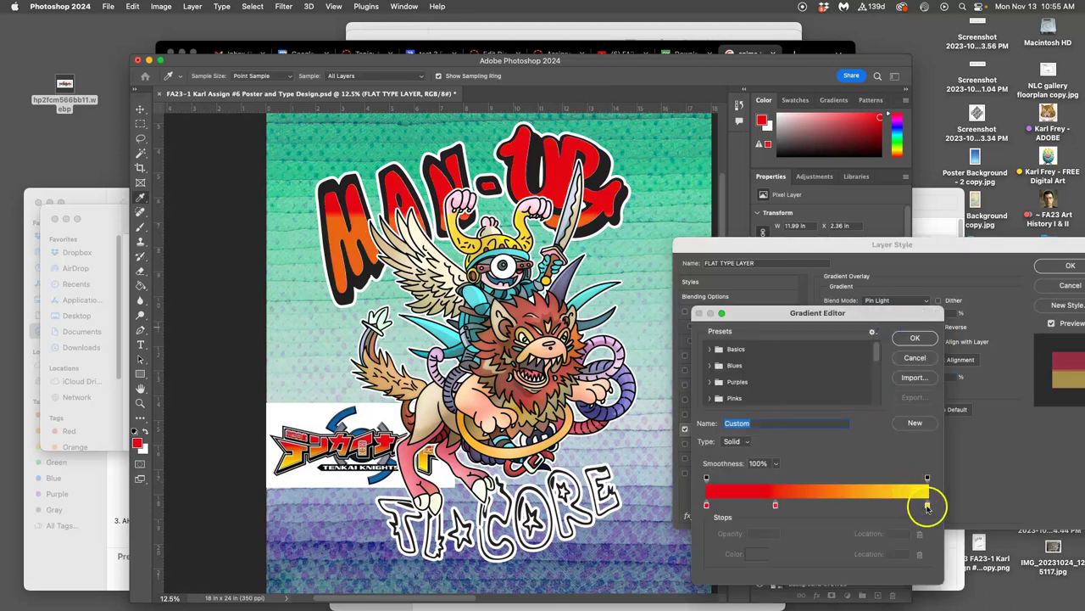
- Move the gradient stops to locations 72, 18, 78 and 40, then raise overlay opacity to 100%
left_click_drag(928, 507, 836, 508)
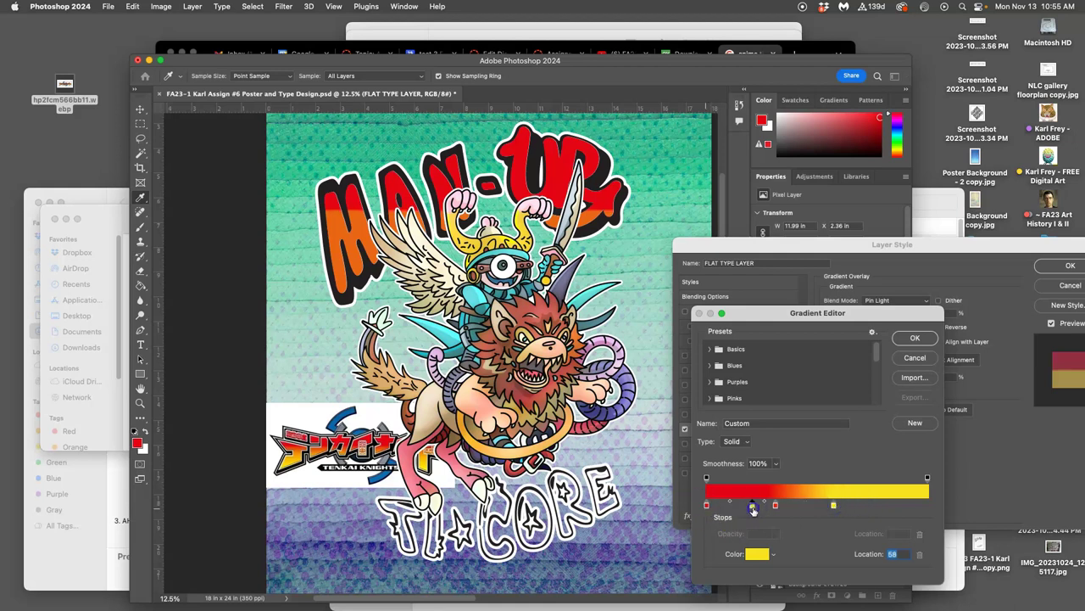
mouse_move(753, 508)
left_mouse_down()
mouse_move(786, 506)
mouse_move(750, 507)
left_mouse_up()
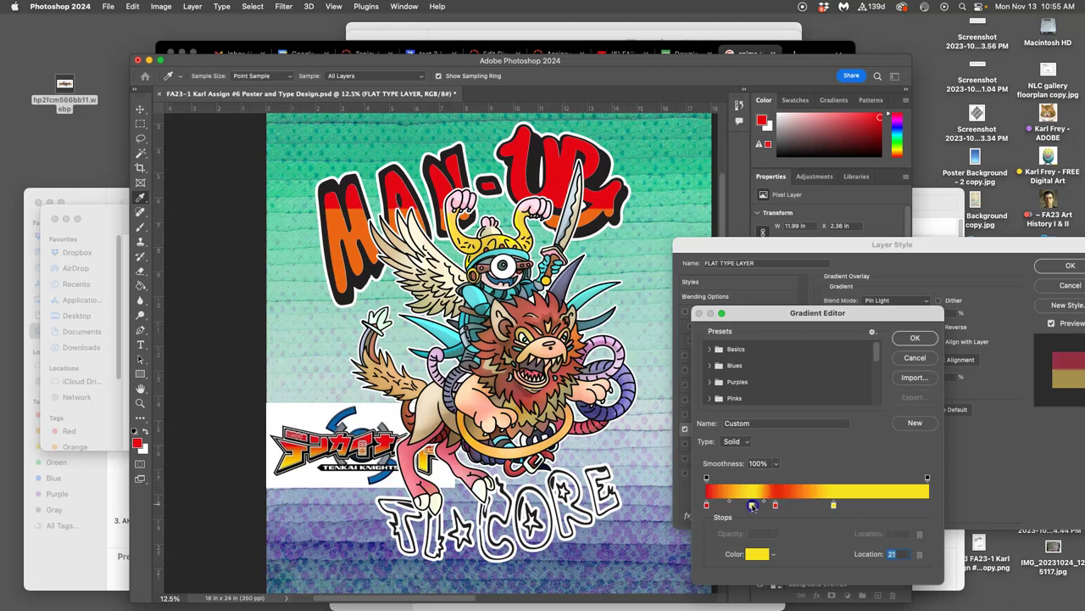
left_click(835, 507)
left_click_drag(837, 507, 881, 504)
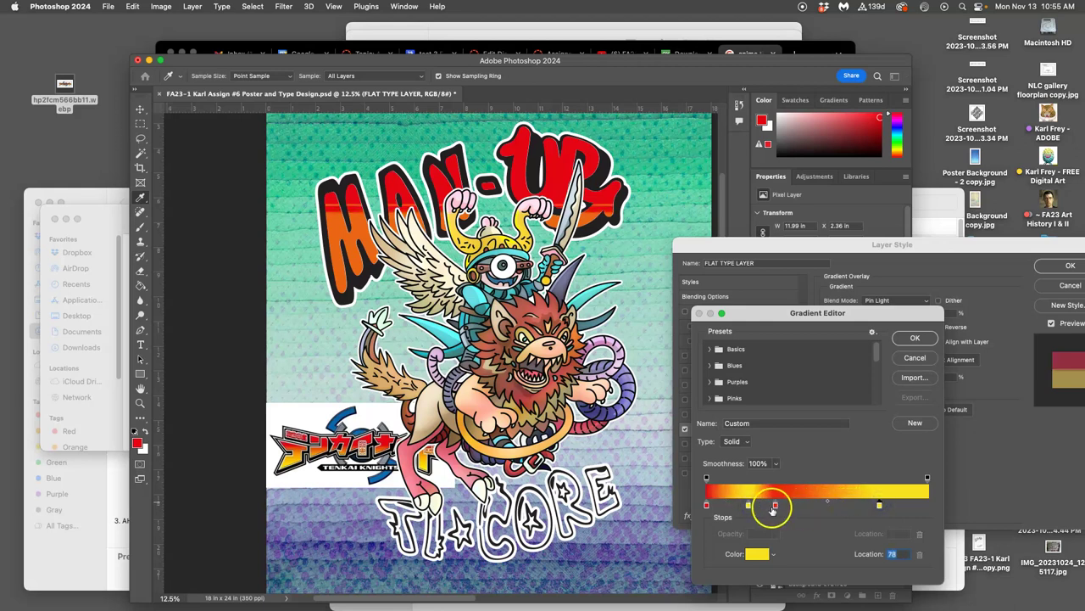
left_click_drag(773, 506, 796, 506)
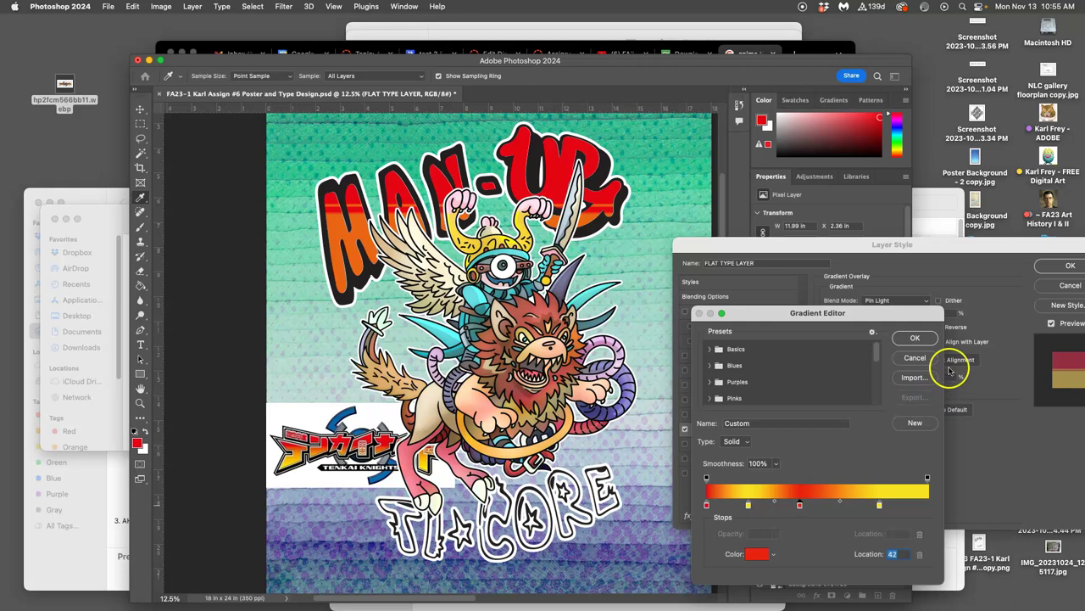
left_click(919, 339)
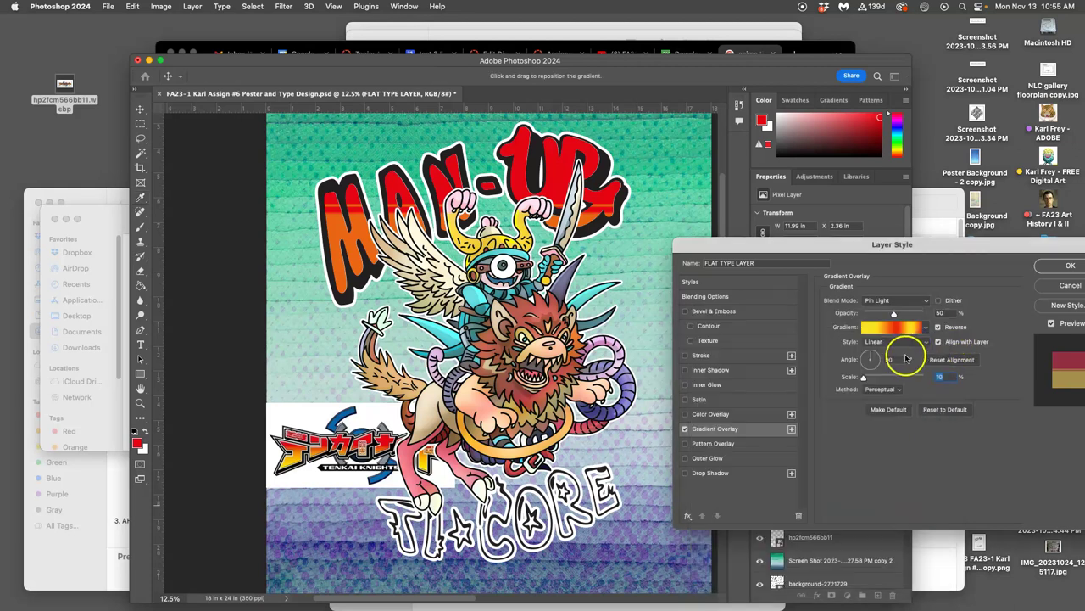
left_click_drag(894, 315, 924, 313)
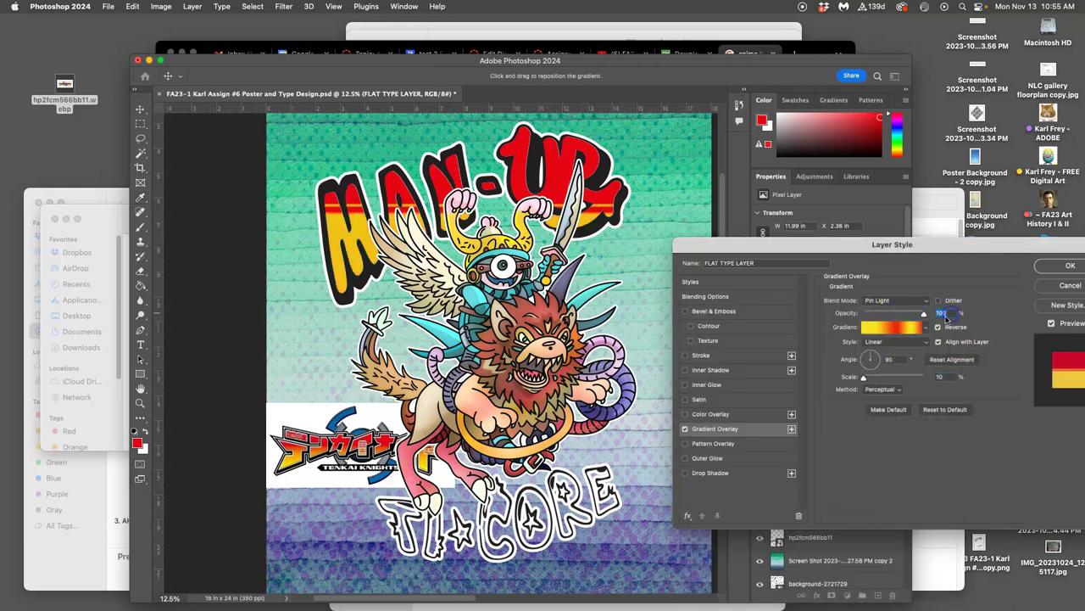